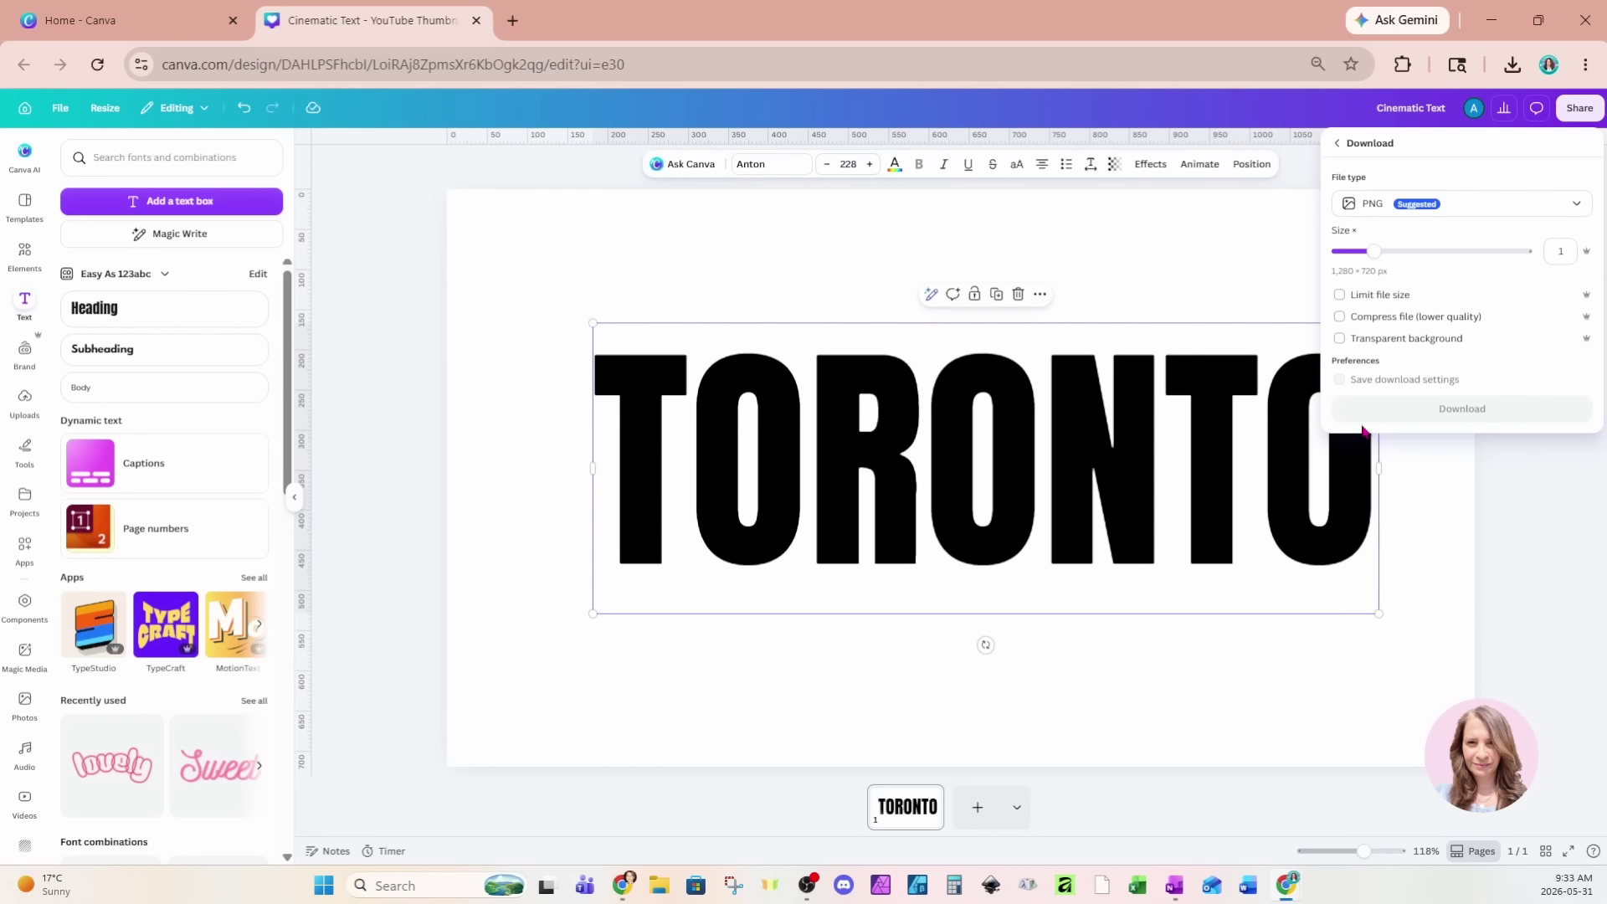
- Download the TORONTO text page as a PNG with a transparent background
click(1364, 340)
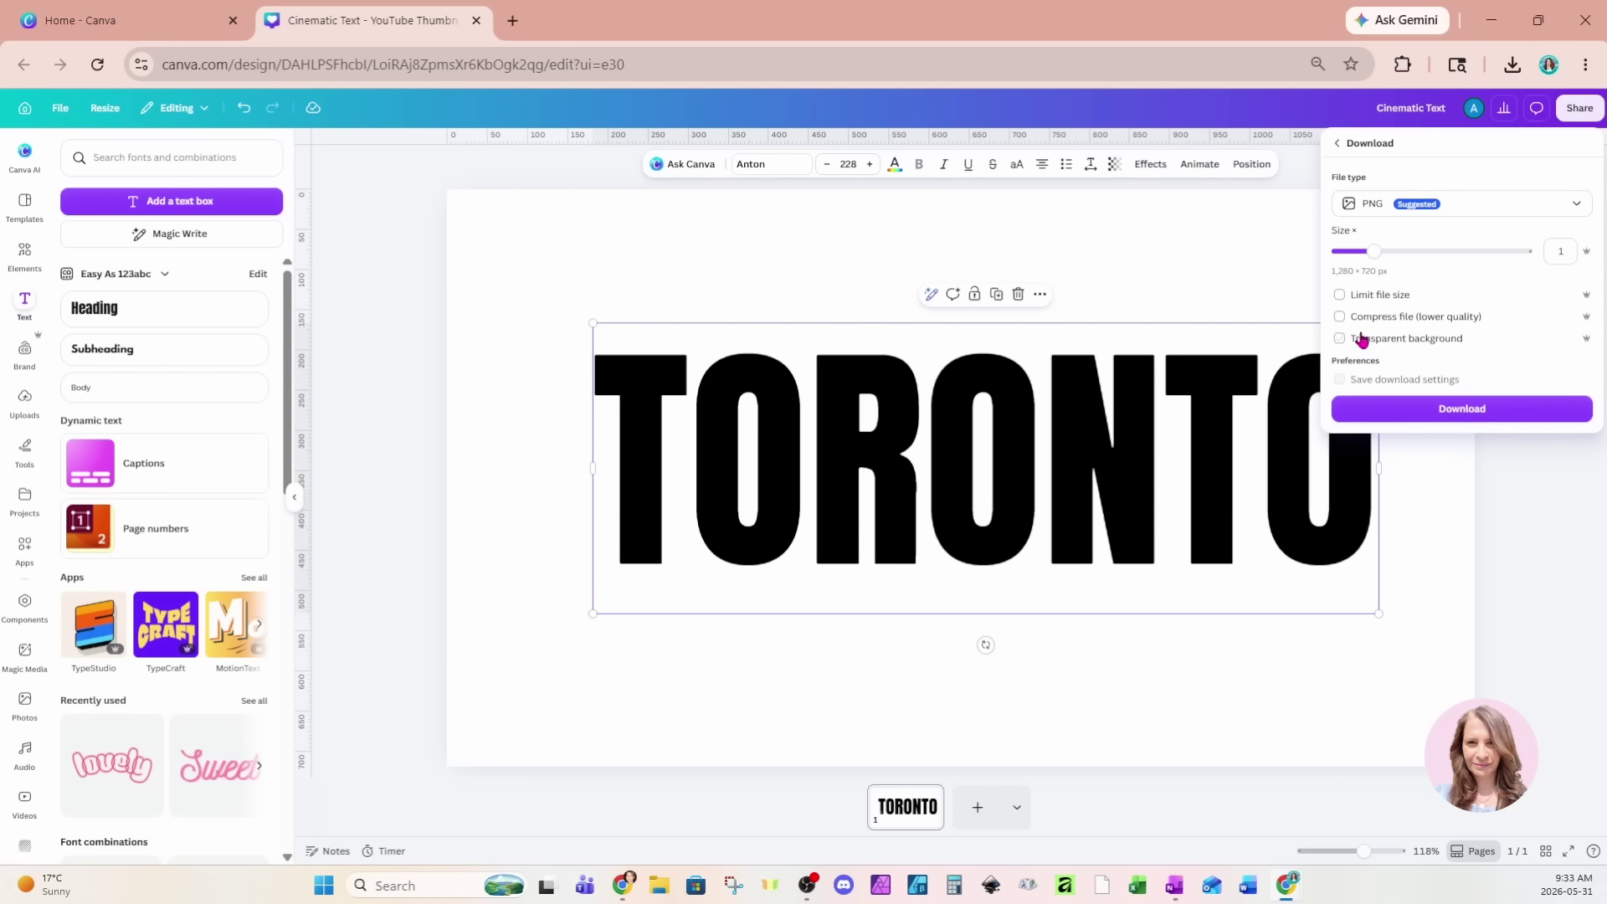
click(1415, 418)
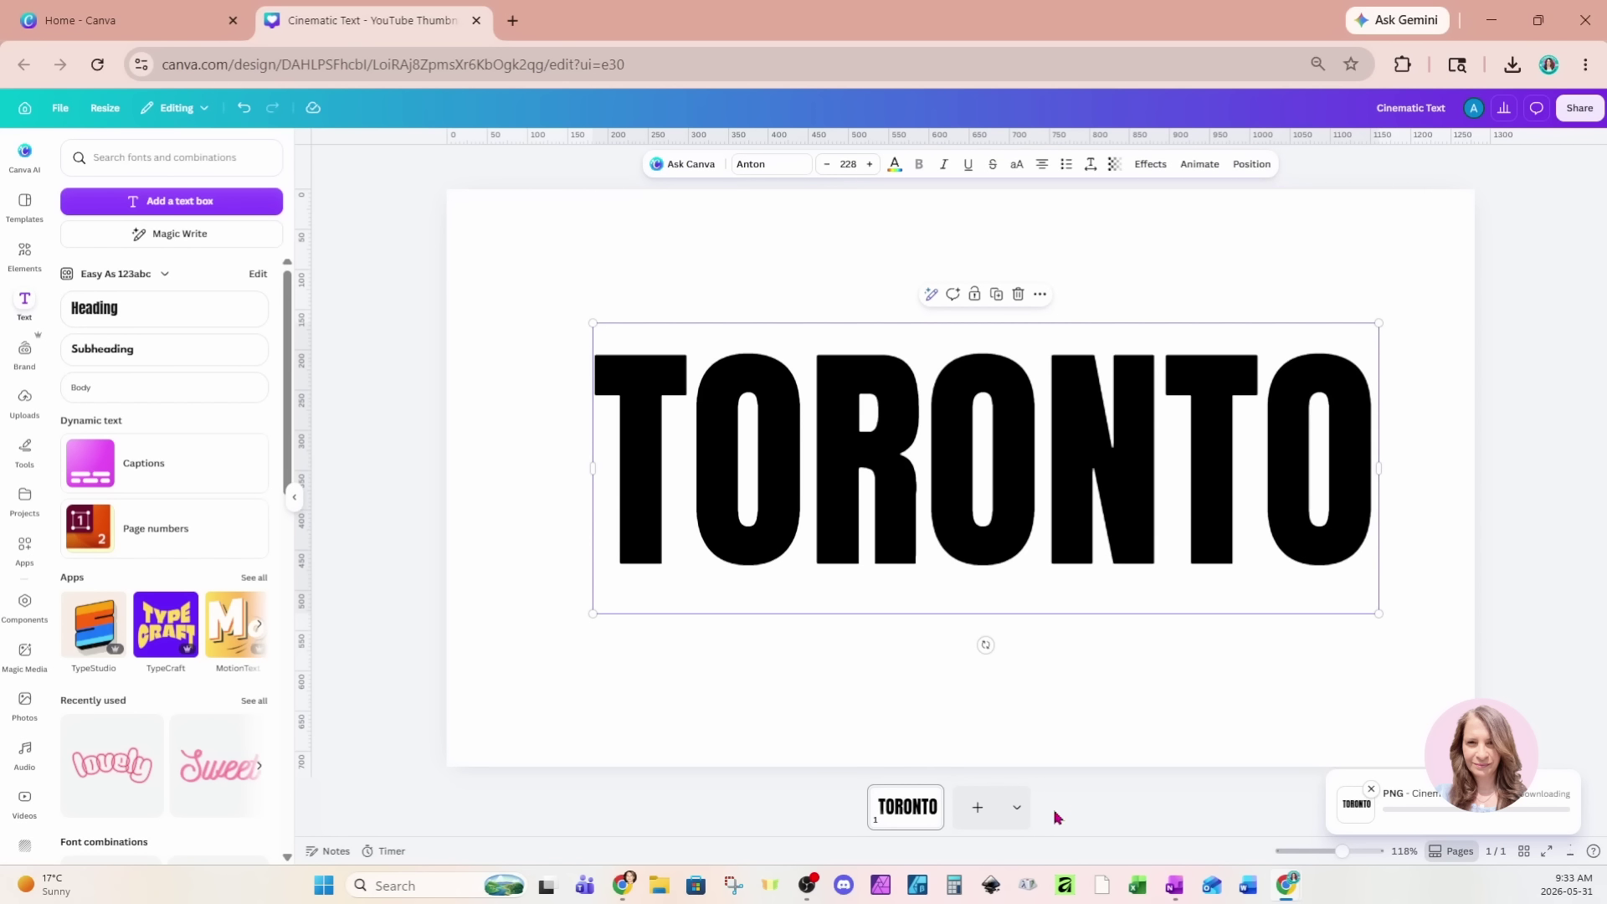
- Add a blank page, insert the recently used black geometric image, and resize it to fill the whole page
click(977, 811)
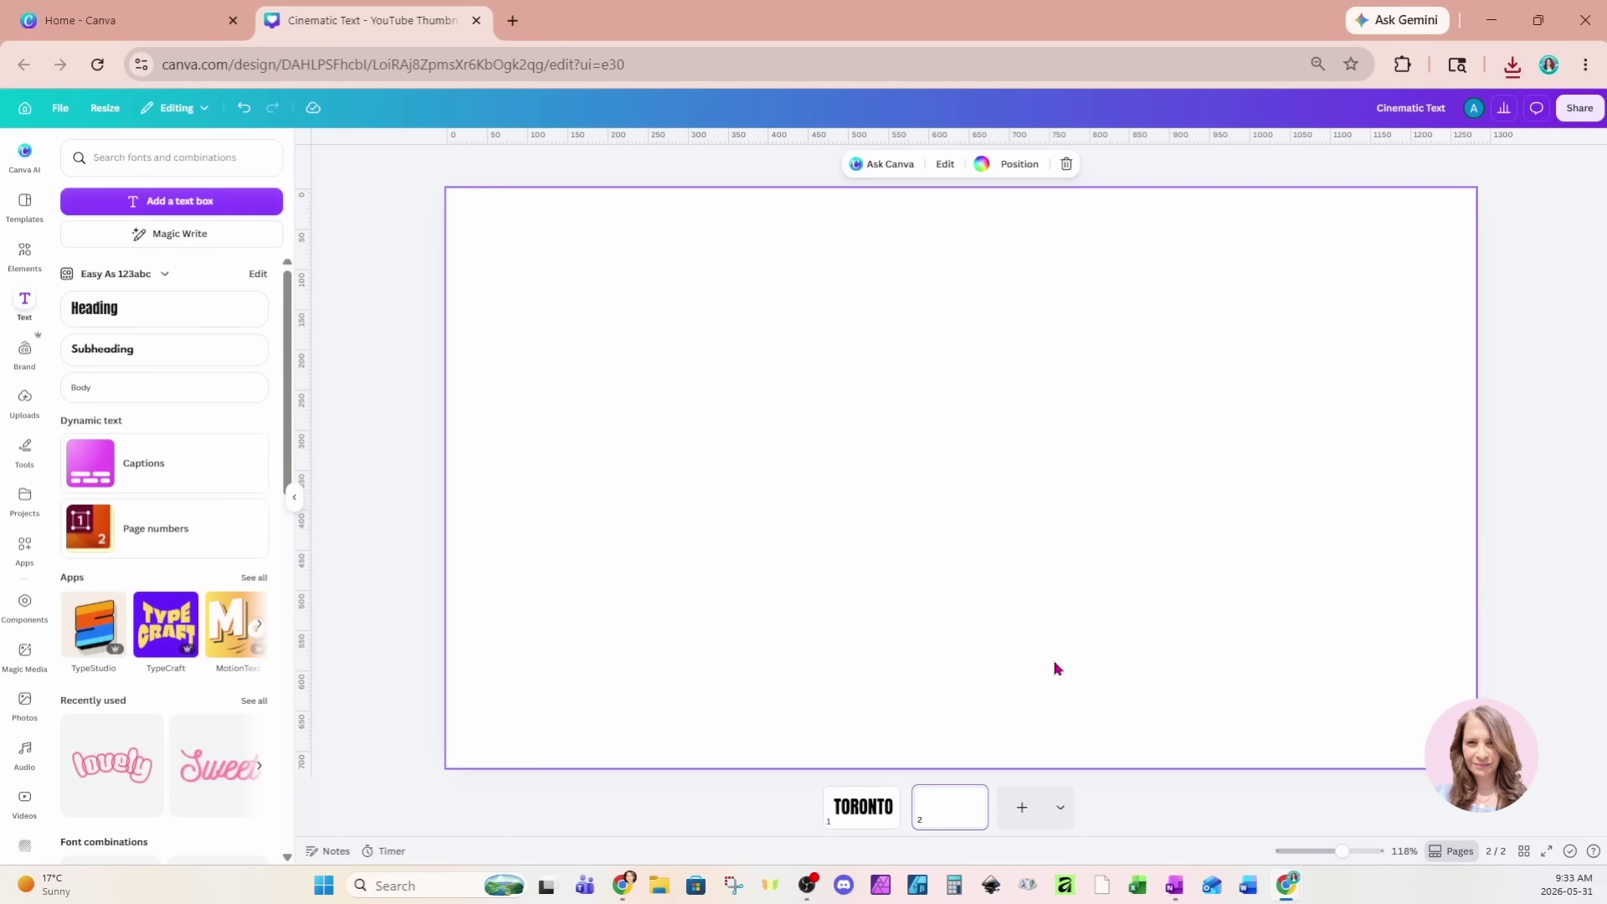
click(25, 260)
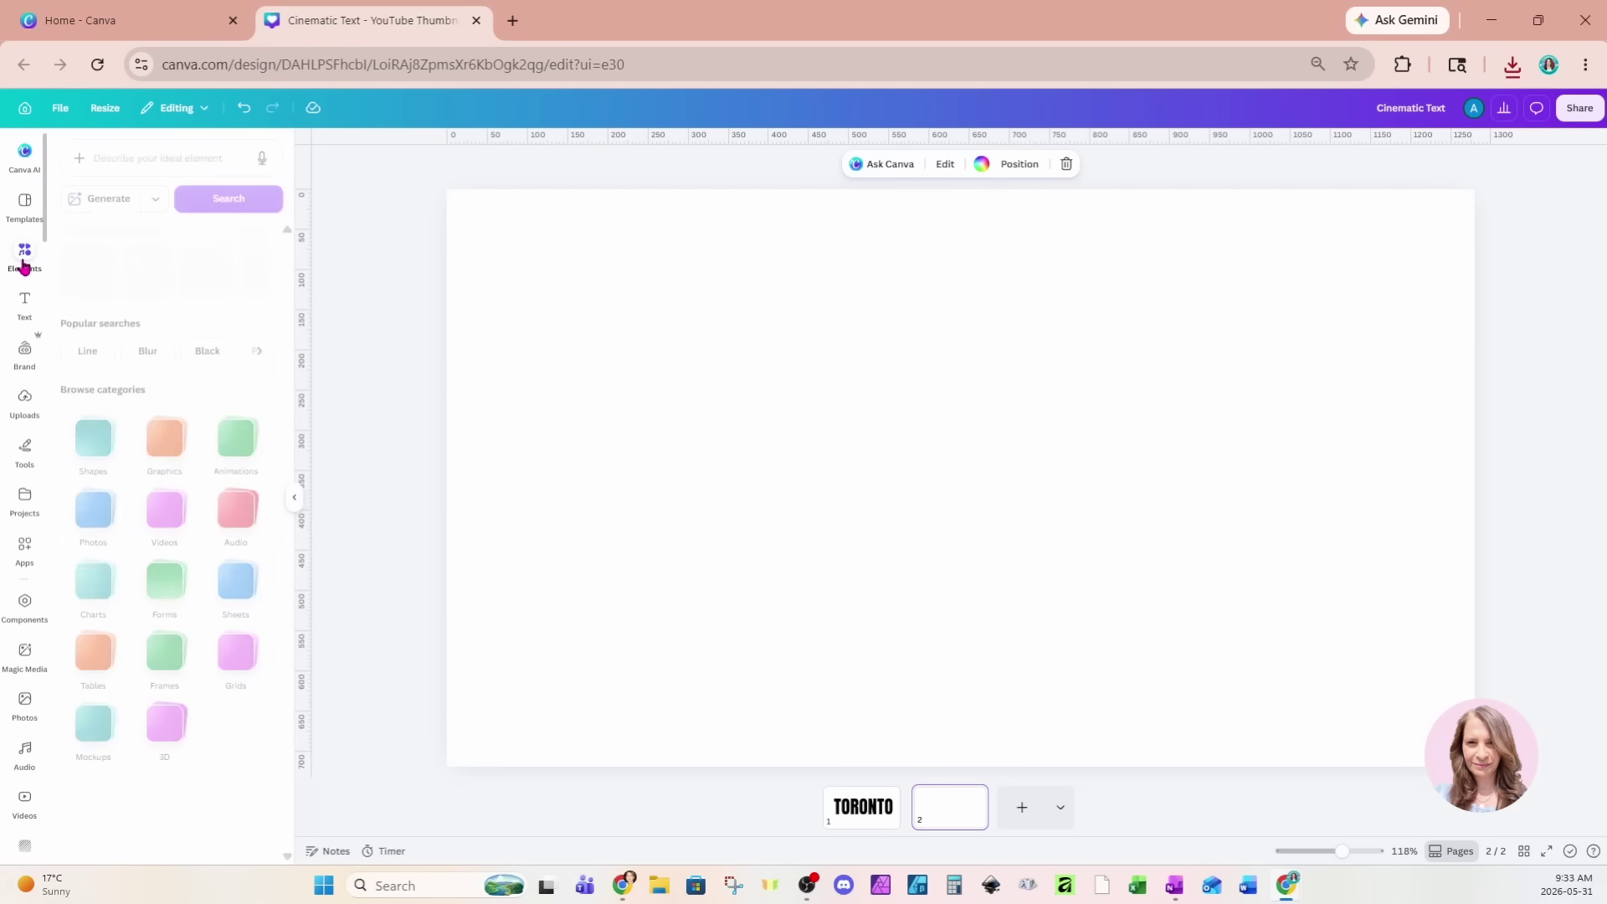
click(100, 280)
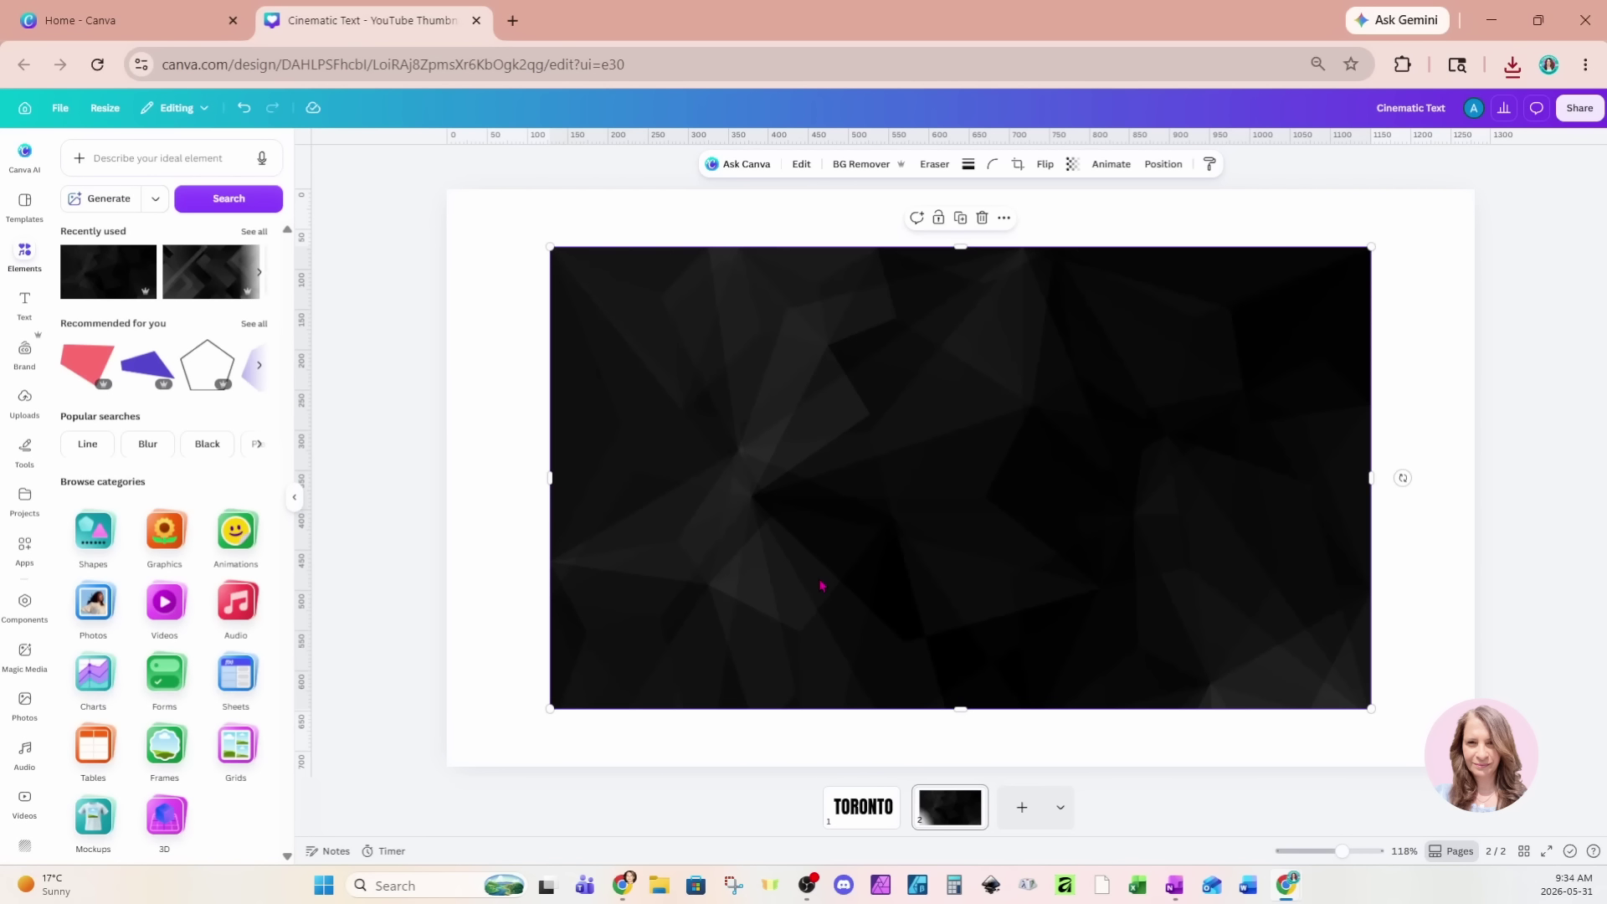
drag(826, 590, 721, 525)
drag(1271, 653, 1474, 766)
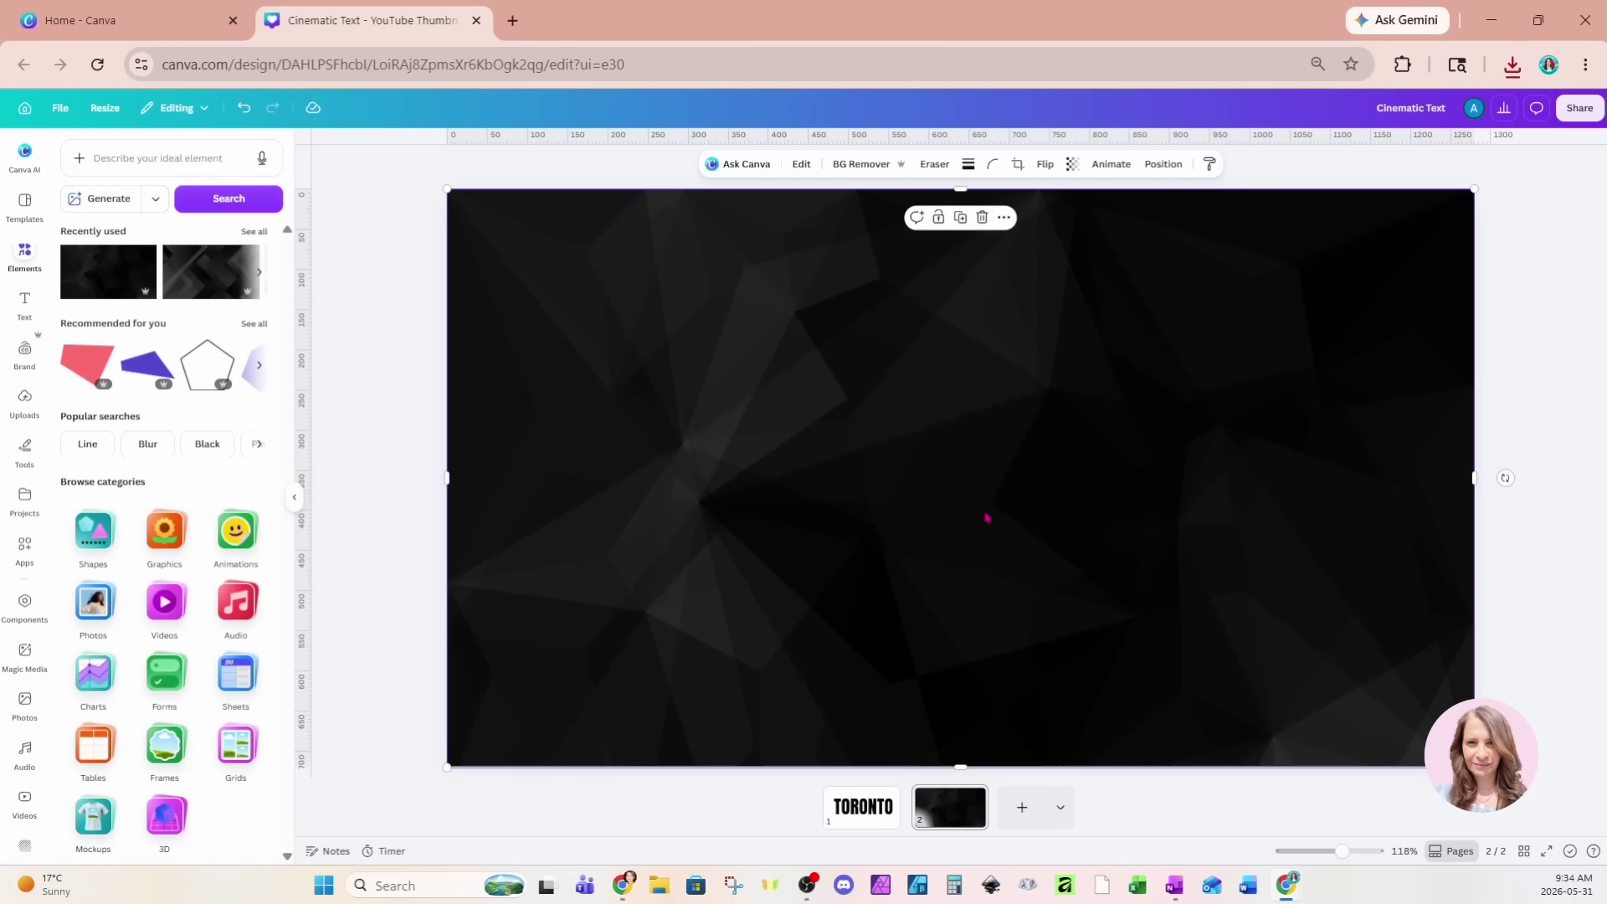
- Search the Canva apps for IMAGE CUTOUT and open Image Cutout Maker for the black background image
click(25, 553)
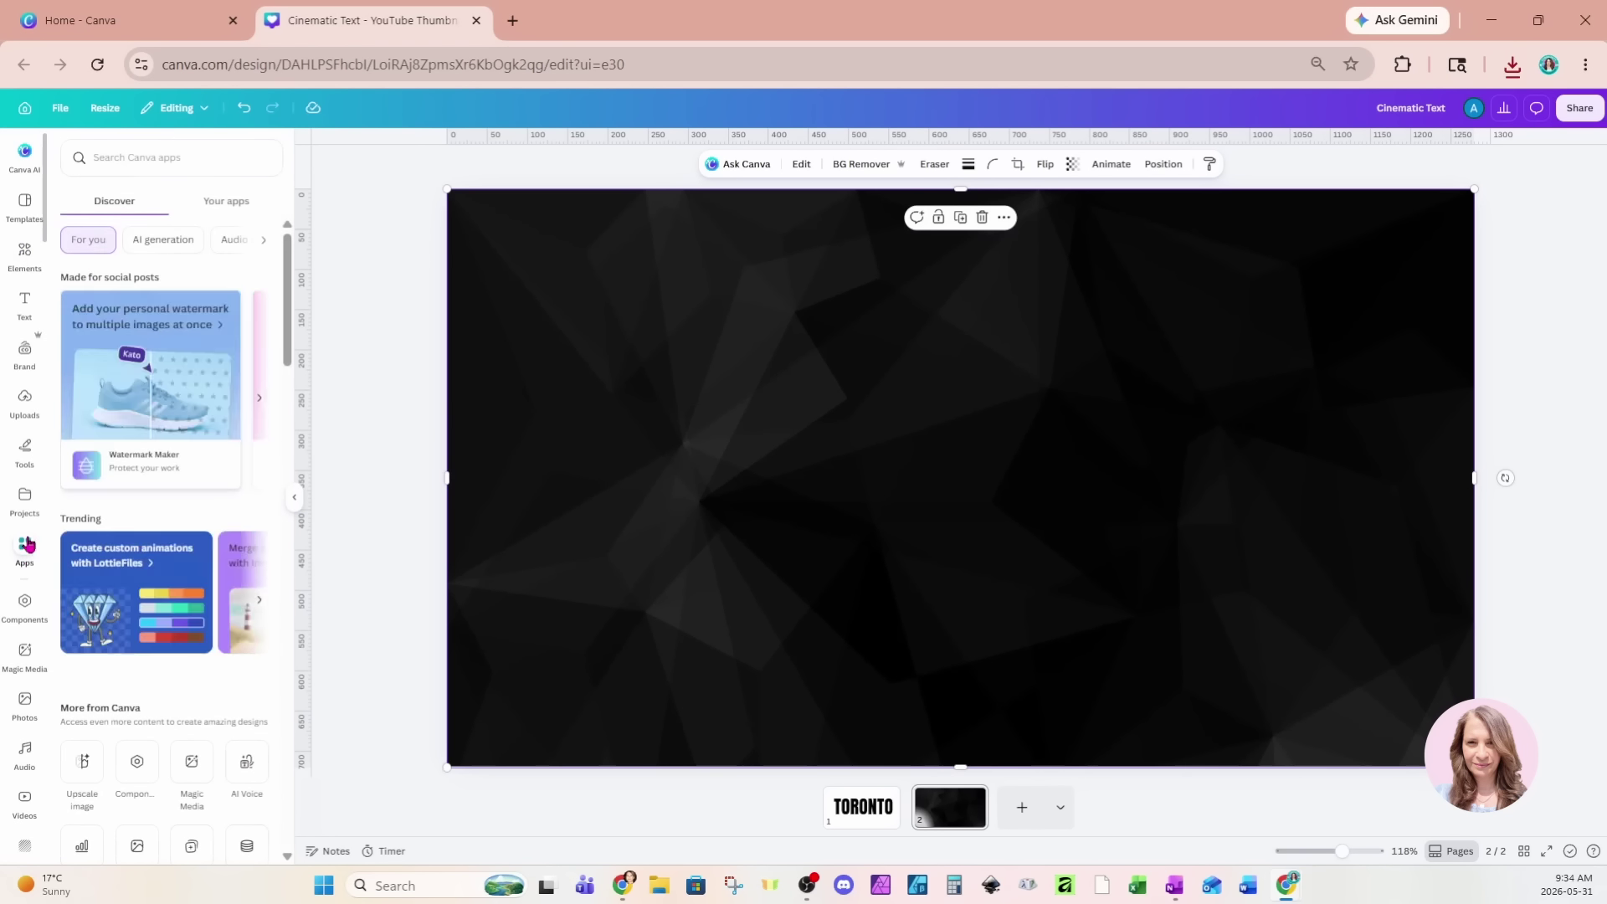
click(118, 156)
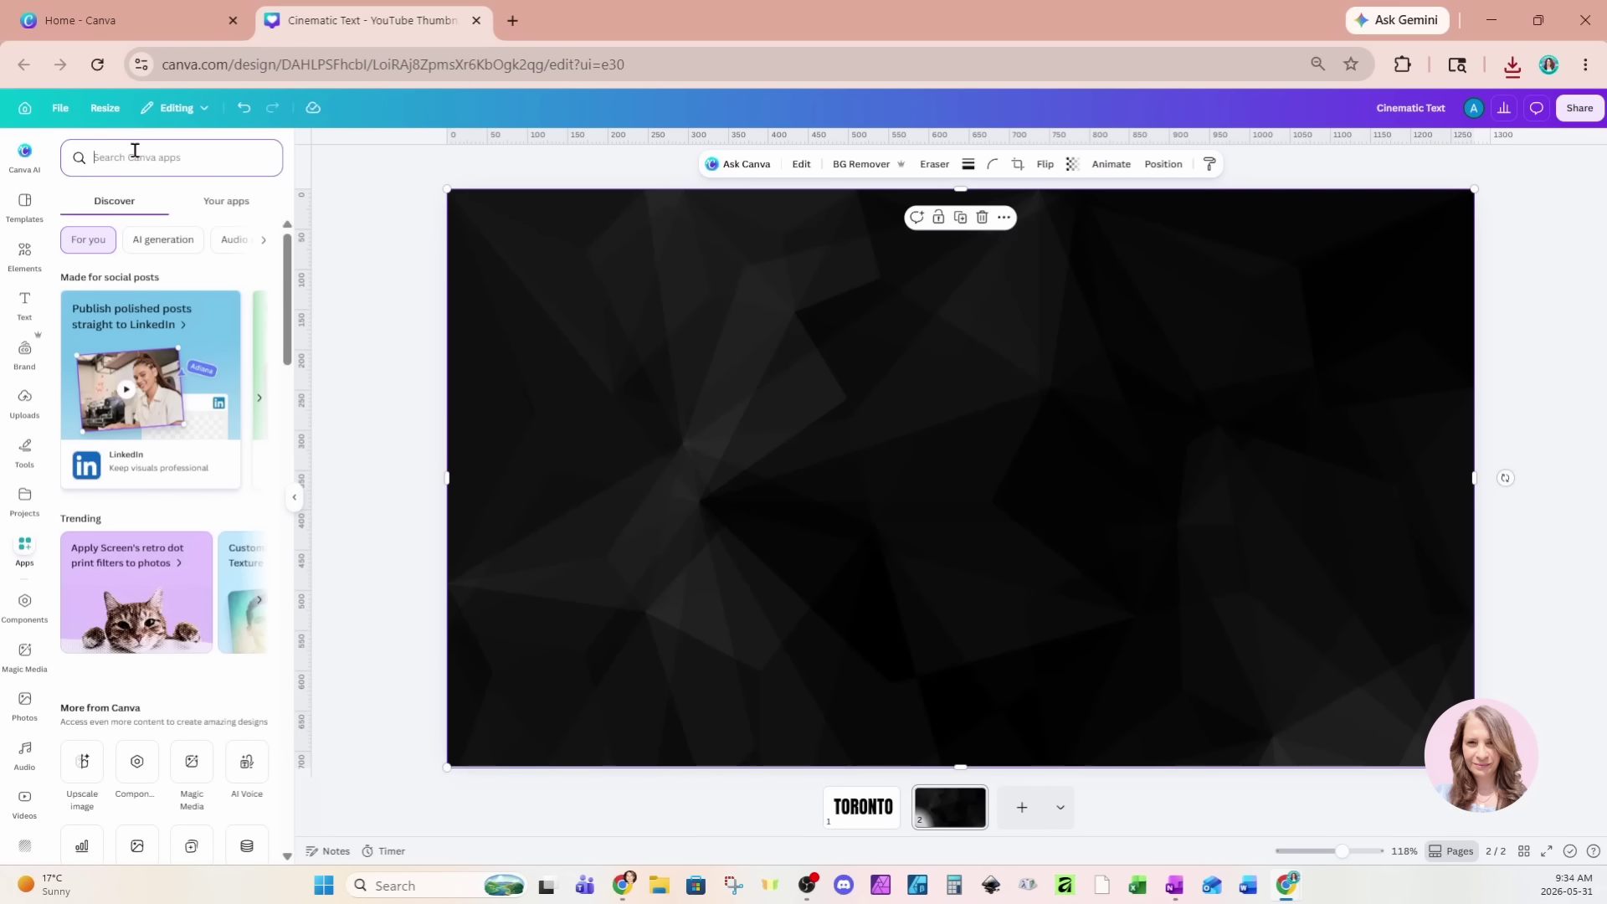
text(IMAGE CUTO)
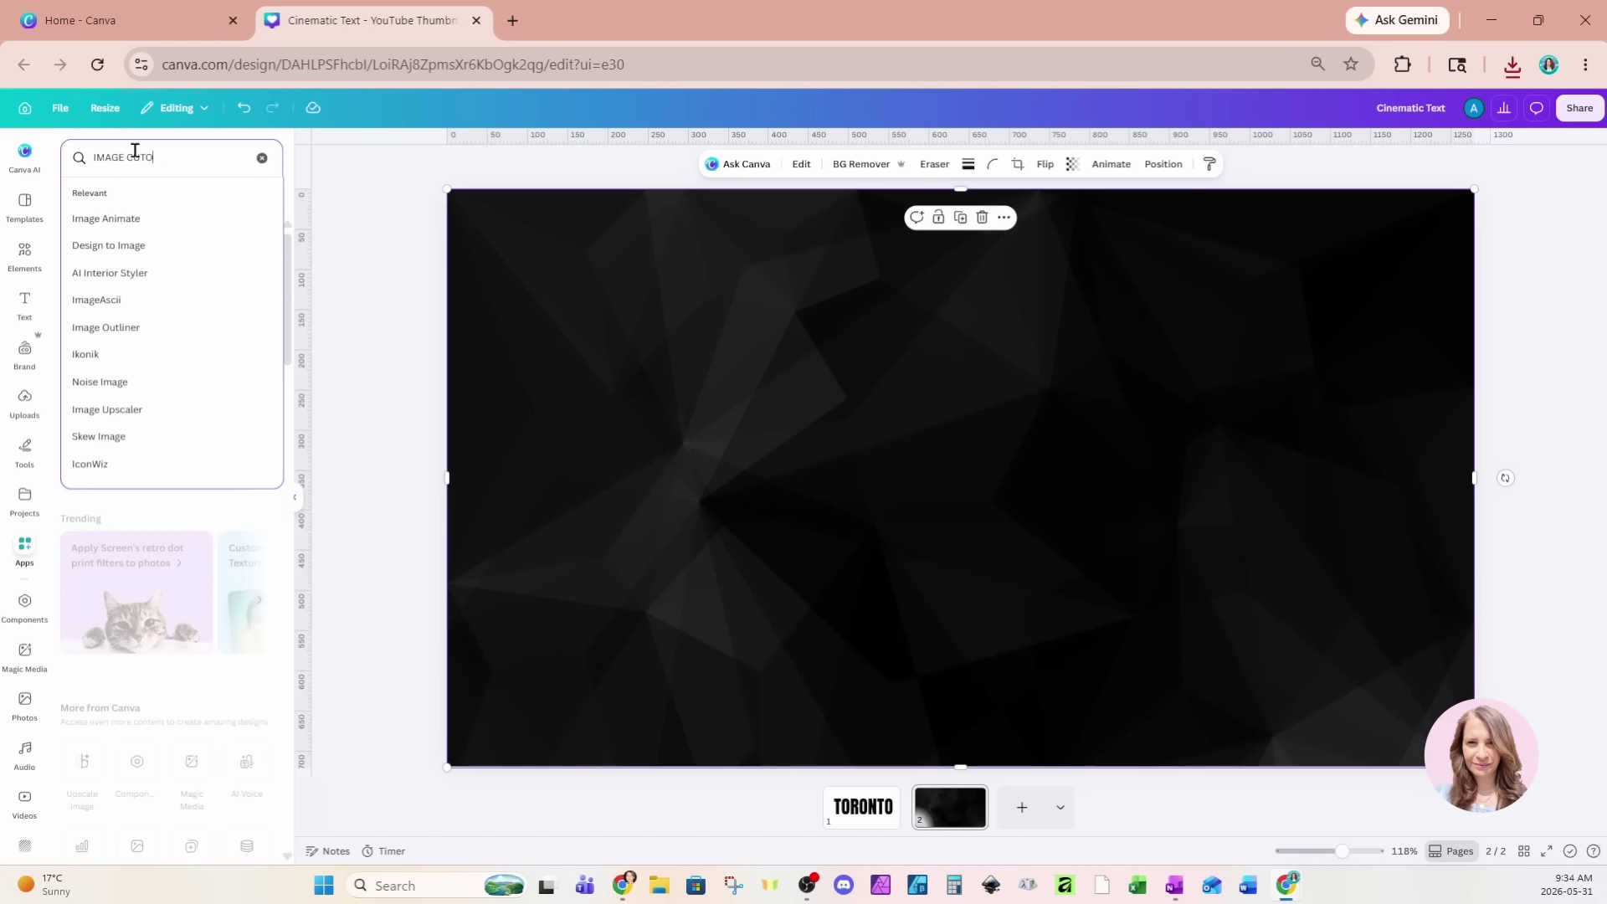
text(UT)
key(Return)
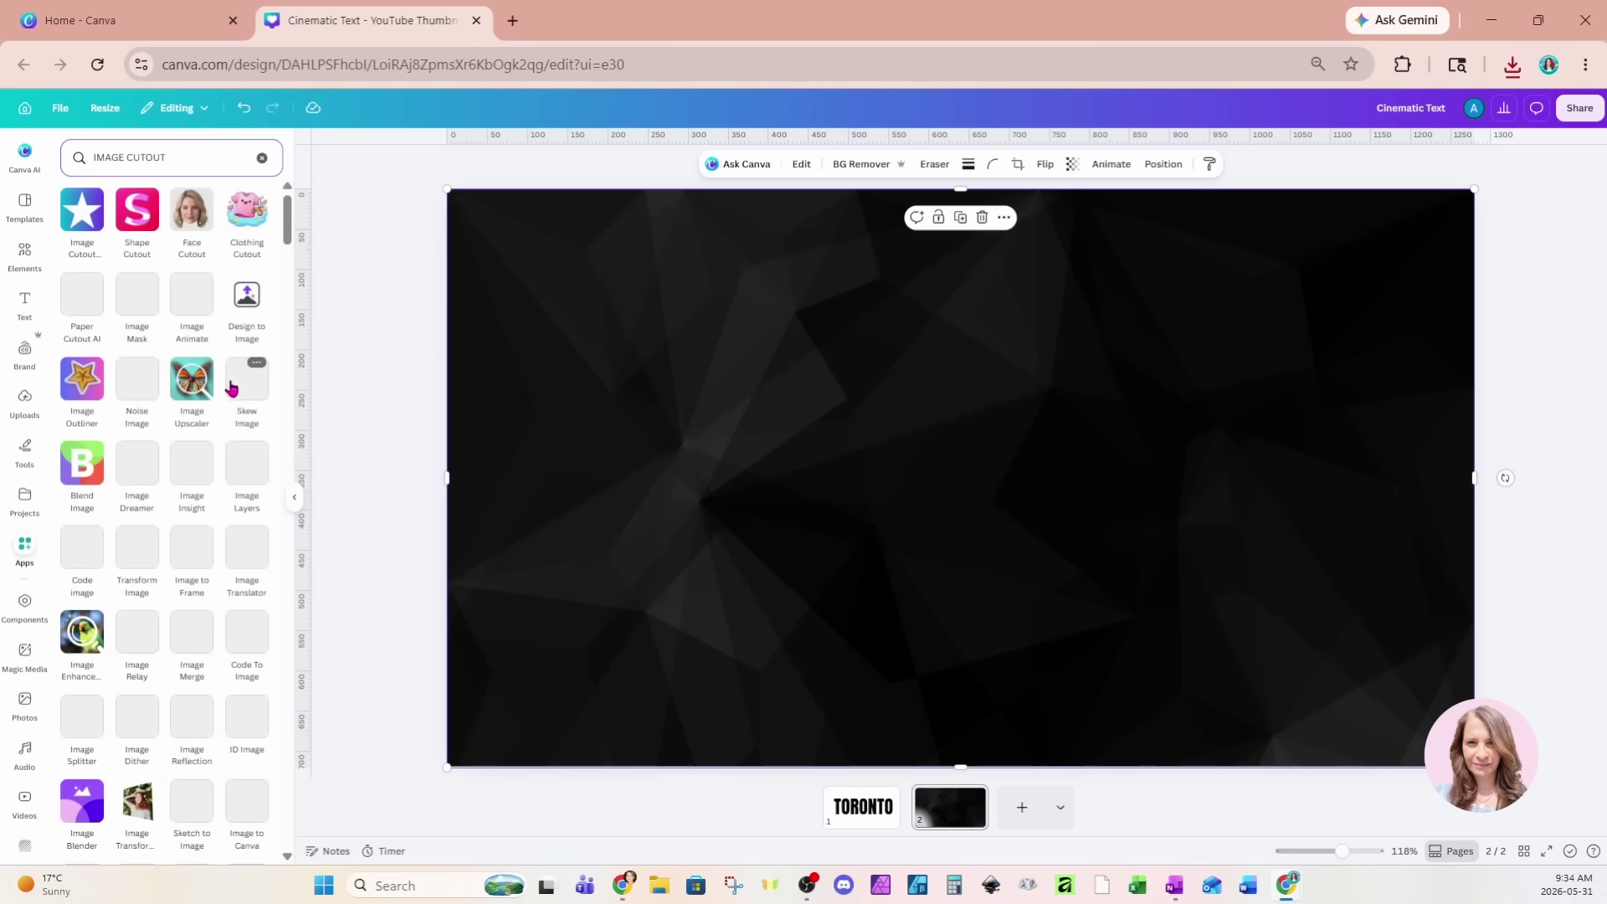
click(87, 227)
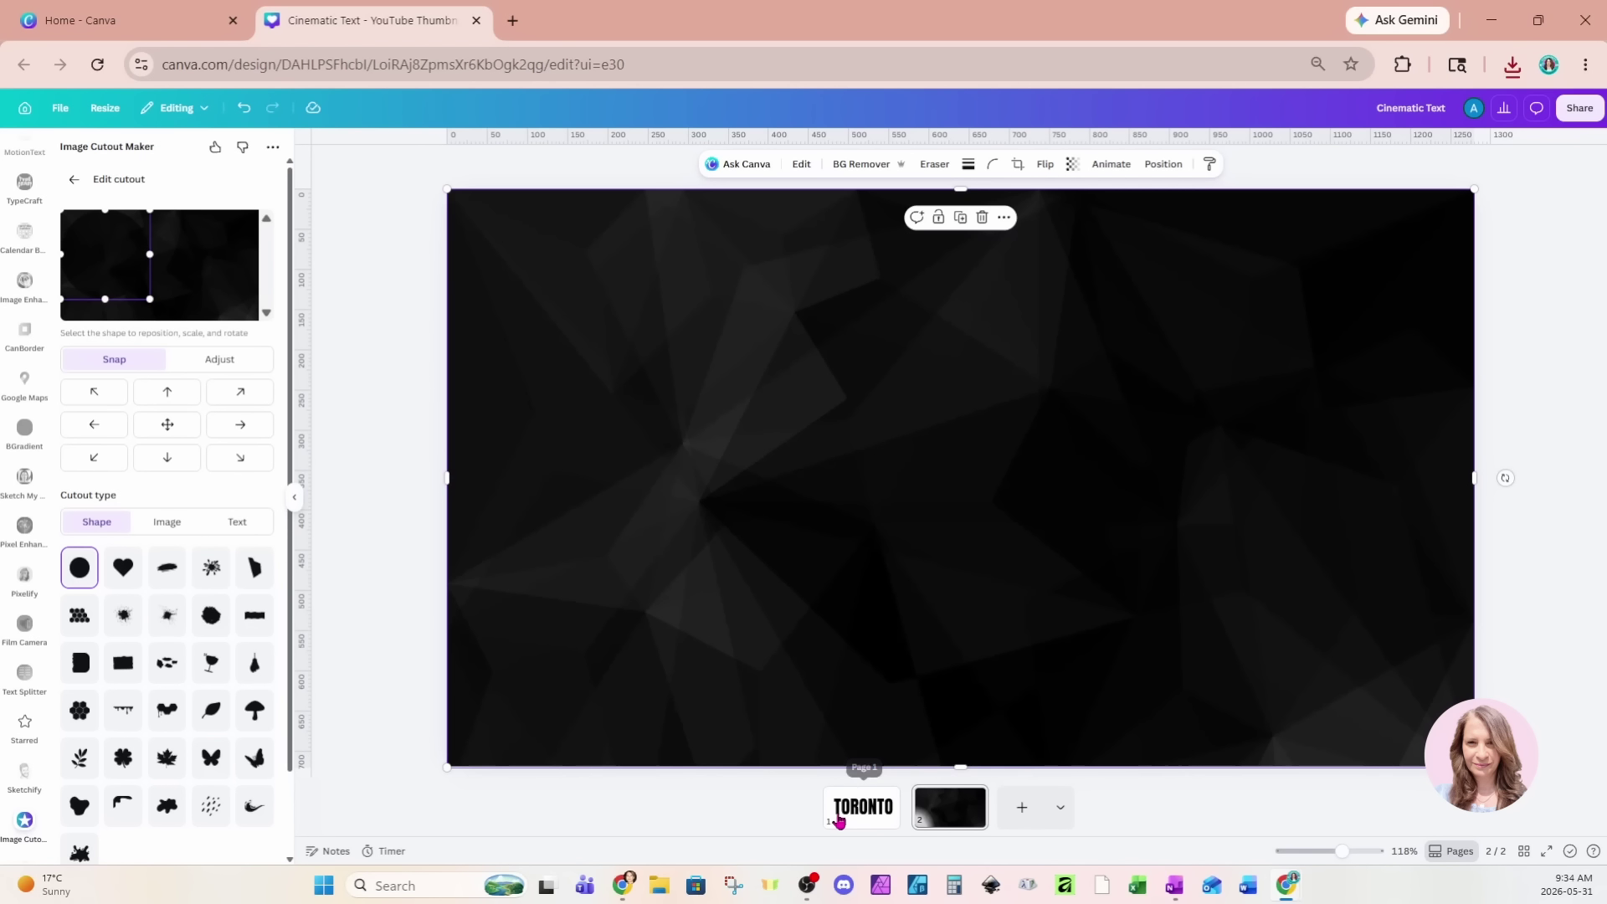
- Set the cutout type to Image and upload the downloaded Cinematic Text file as the cutout
click(167, 524)
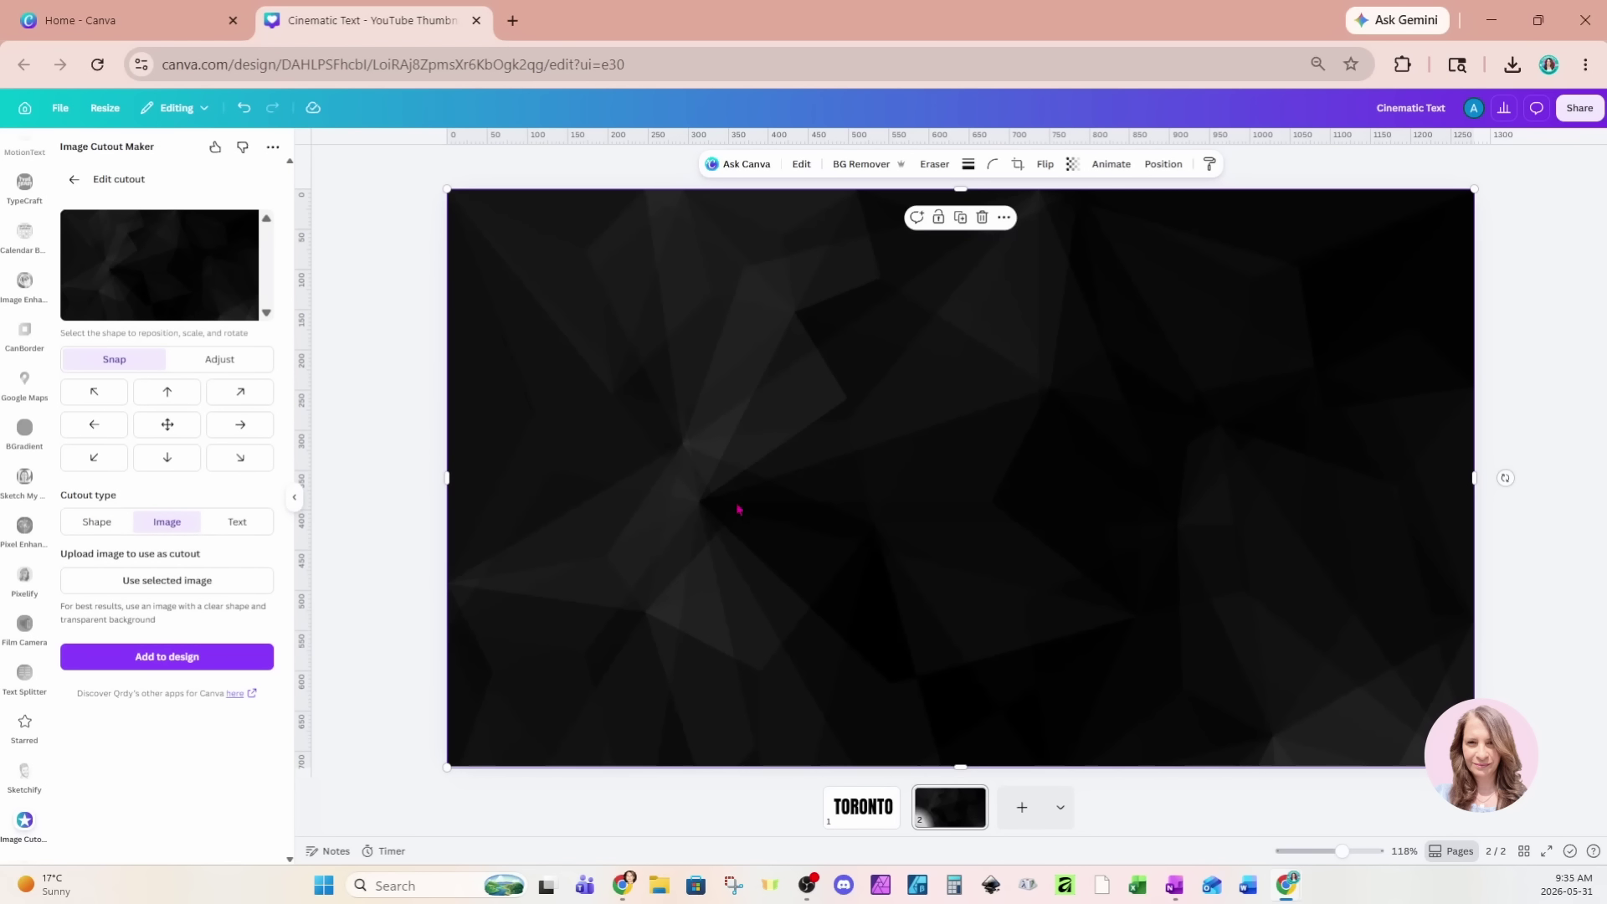
click(383, 486)
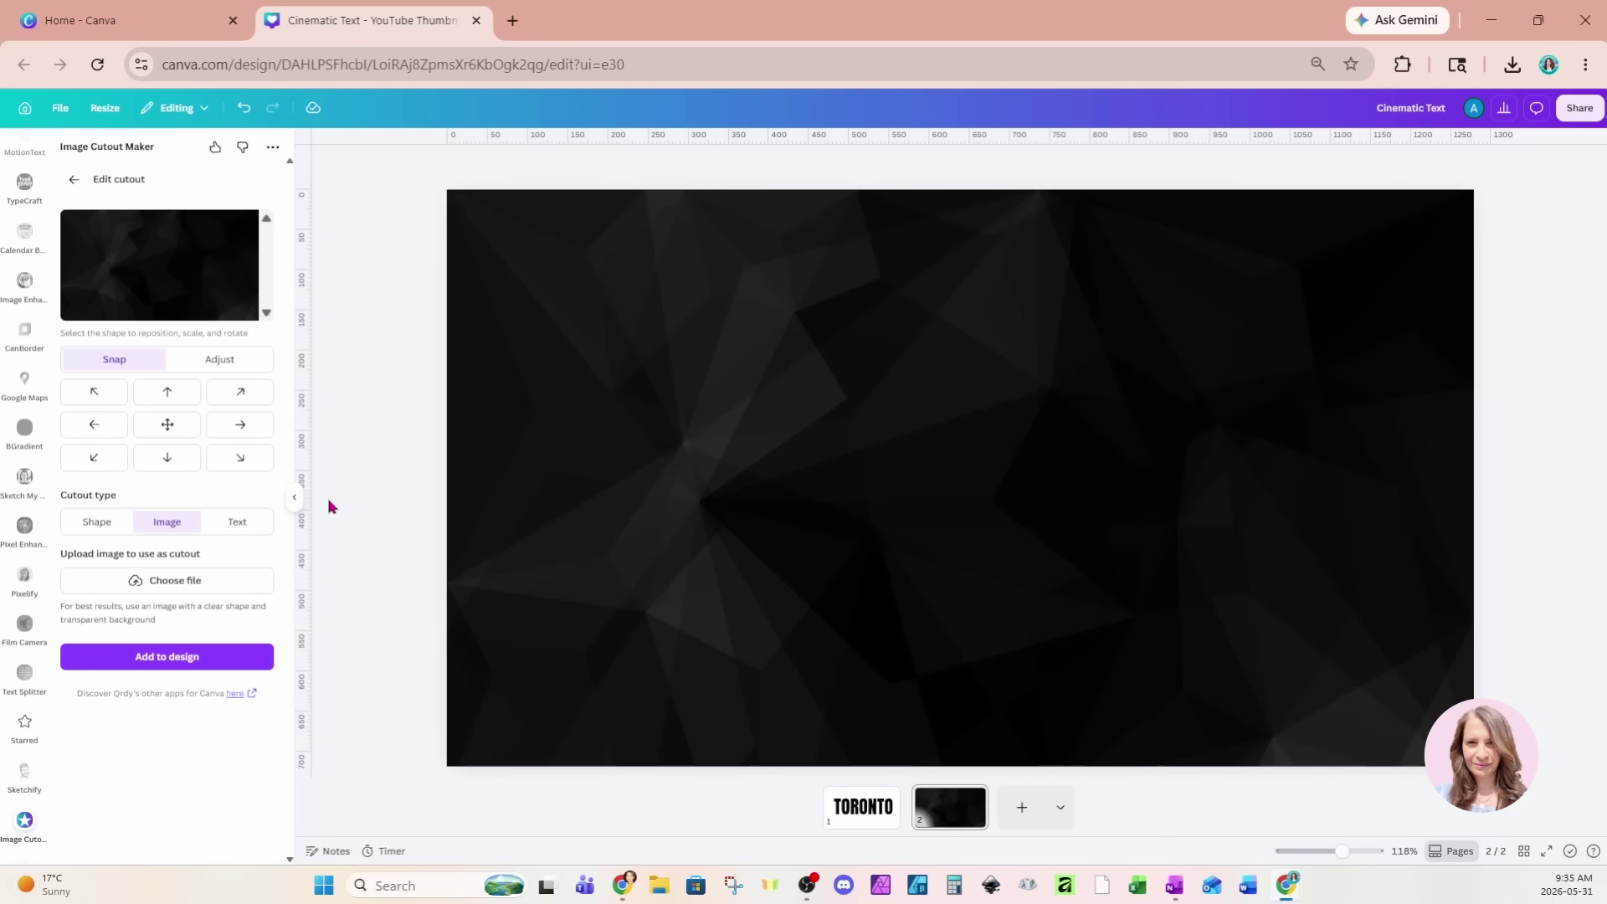
click(175, 583)
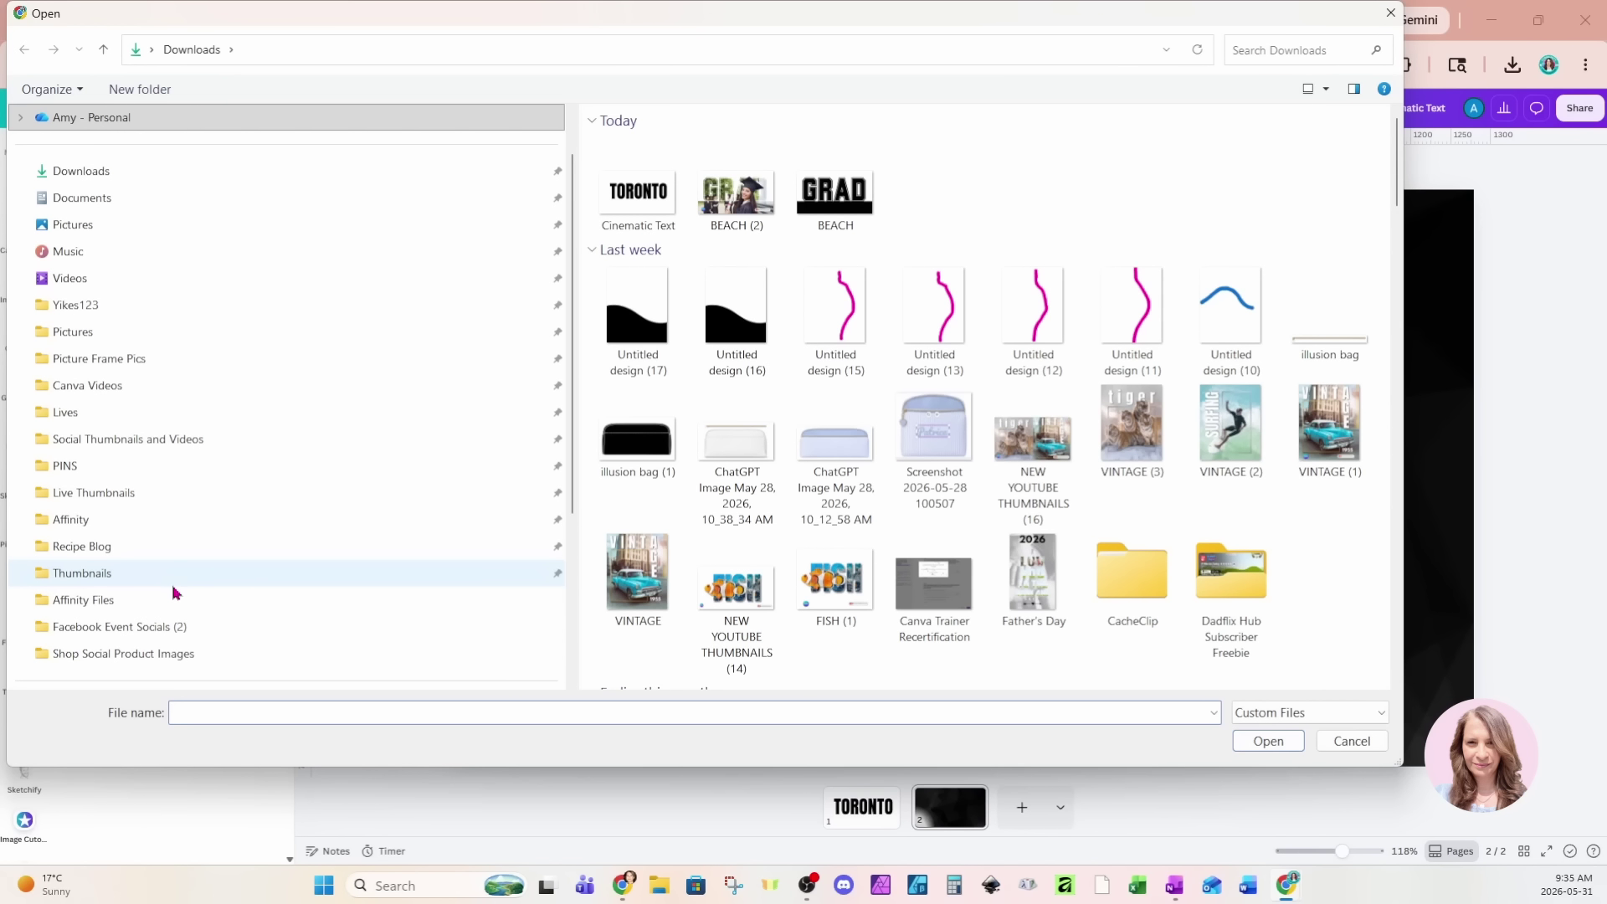
click(638, 209)
click(1266, 743)
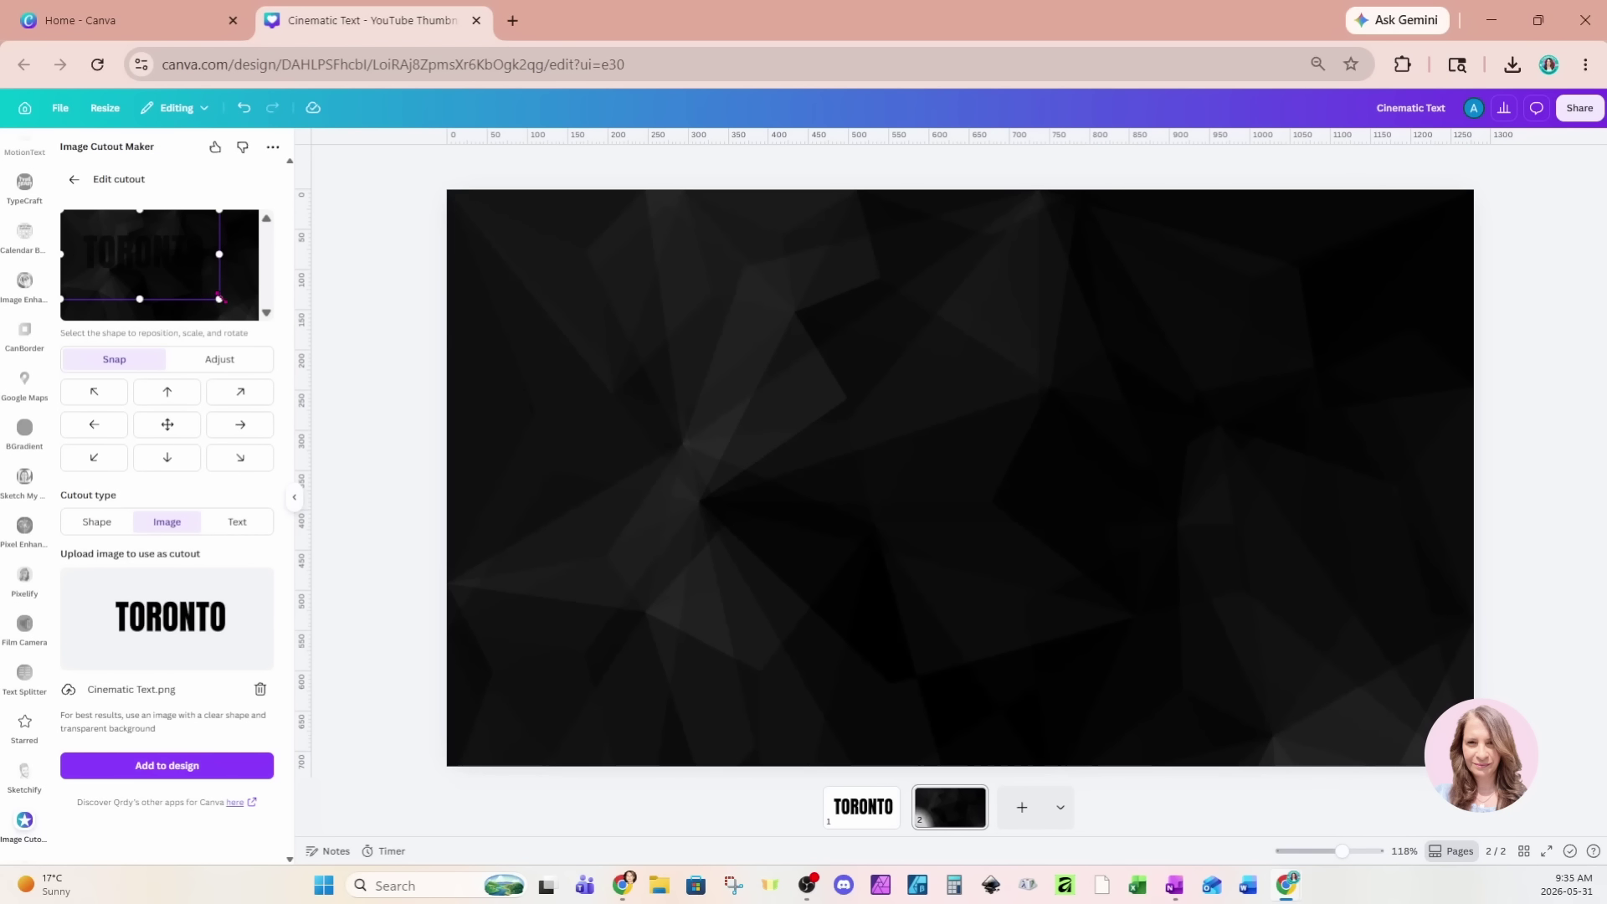
- Enlarge the TORONTO cutout to nearly fill the preview, adjust its position, and add the result to the design
mouse_move(220, 298)
mouse_down()
mouse_move(268, 326)
mouse_move(219, 306)
mouse_up()
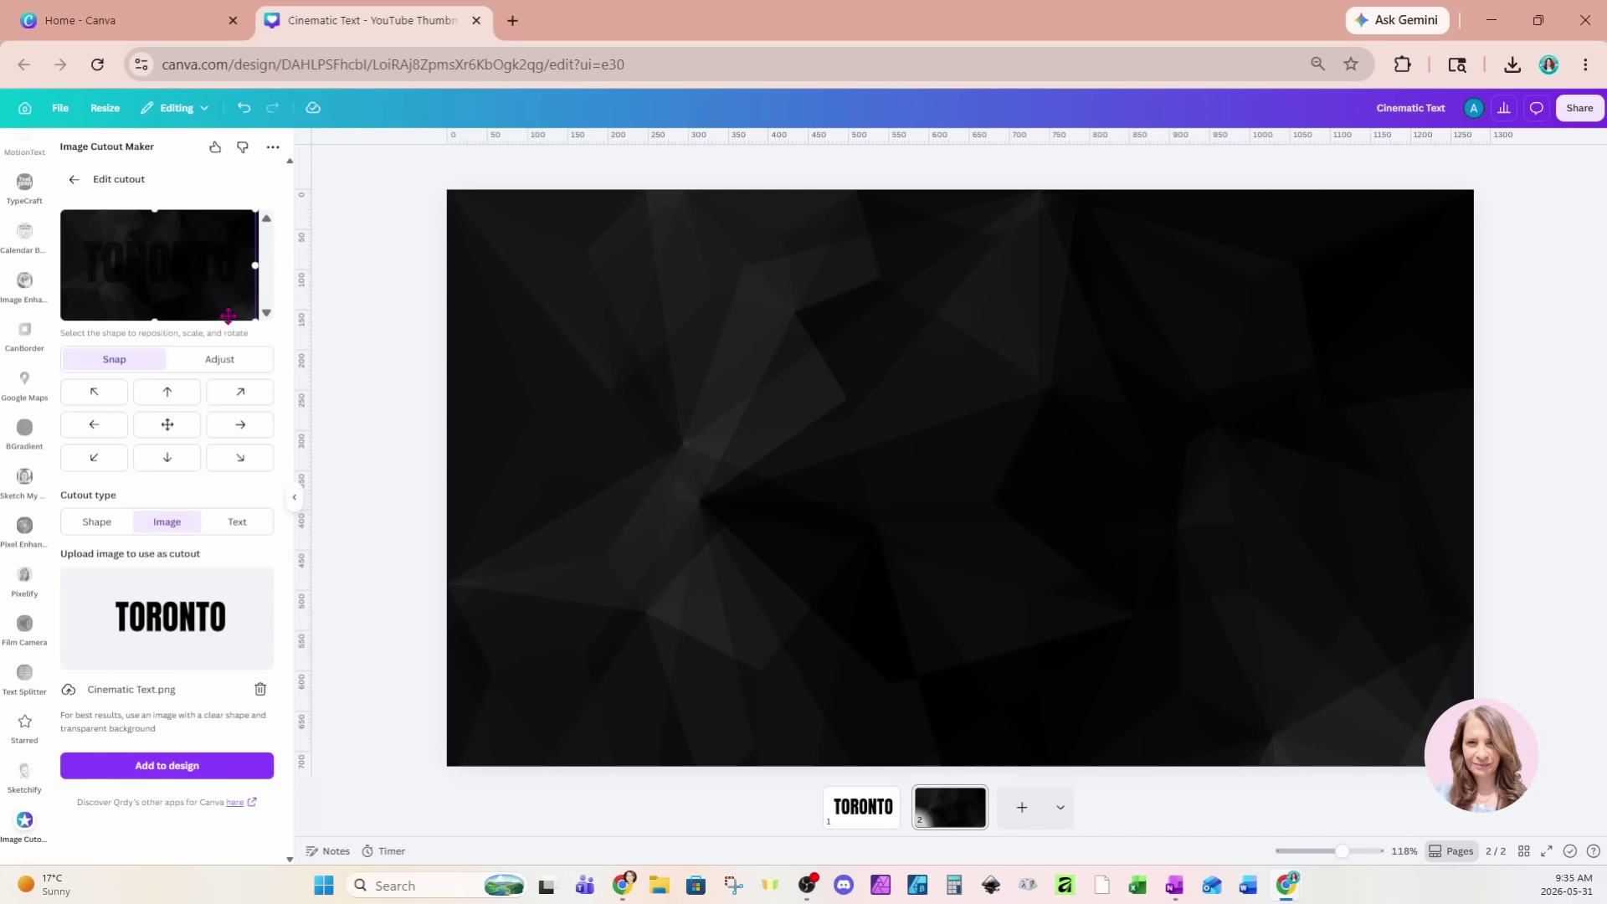
drag(216, 318, 215, 321)
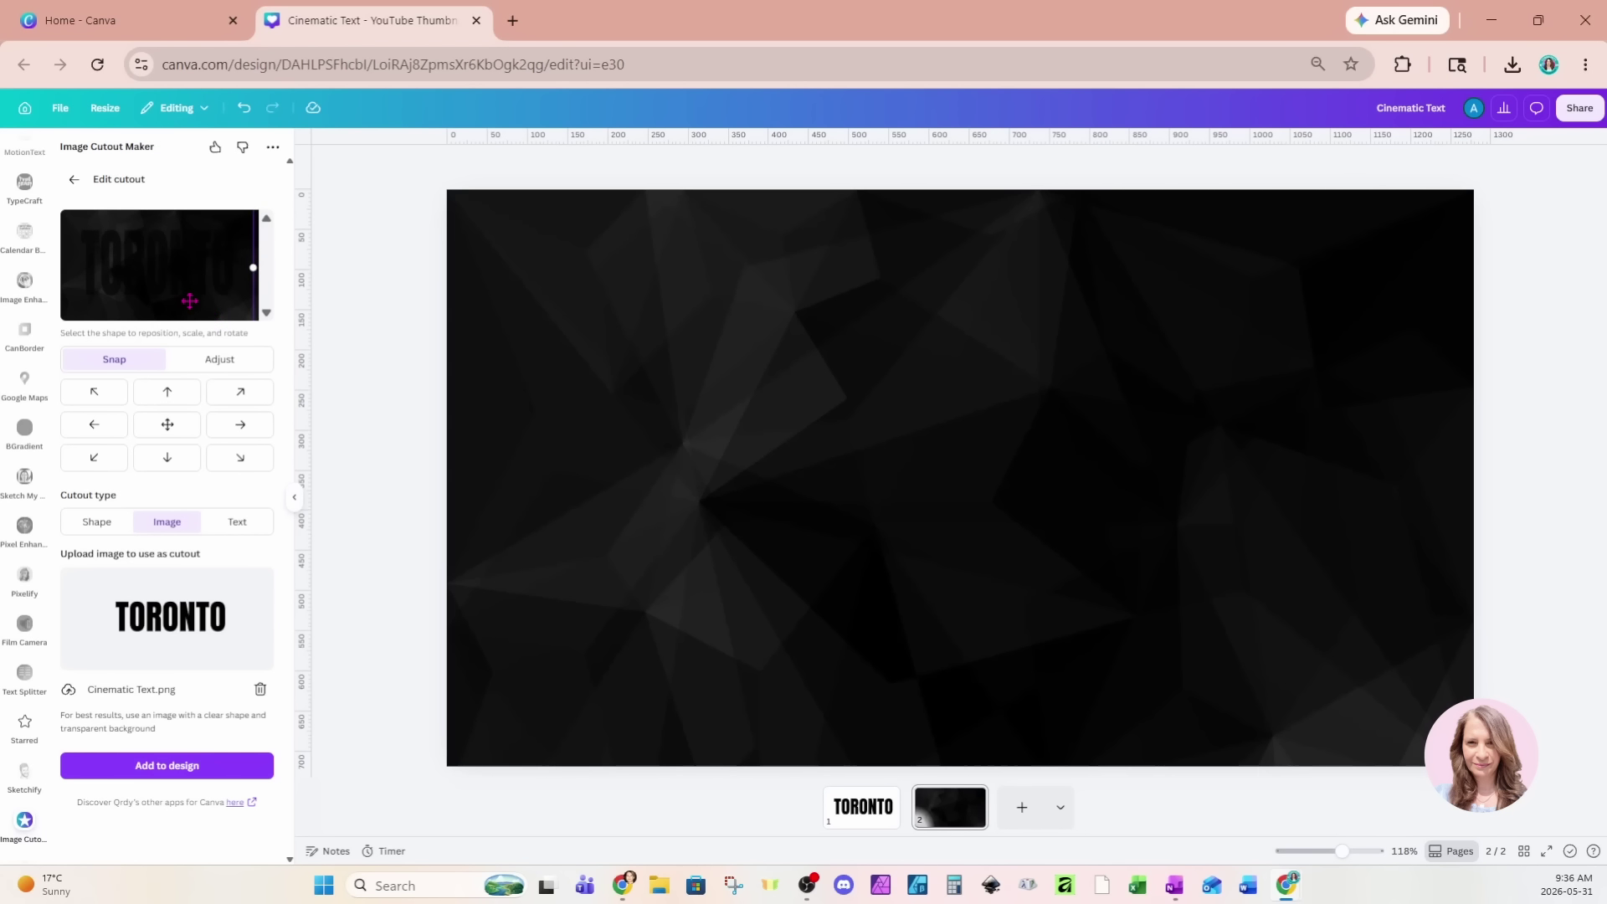
click(93, 775)
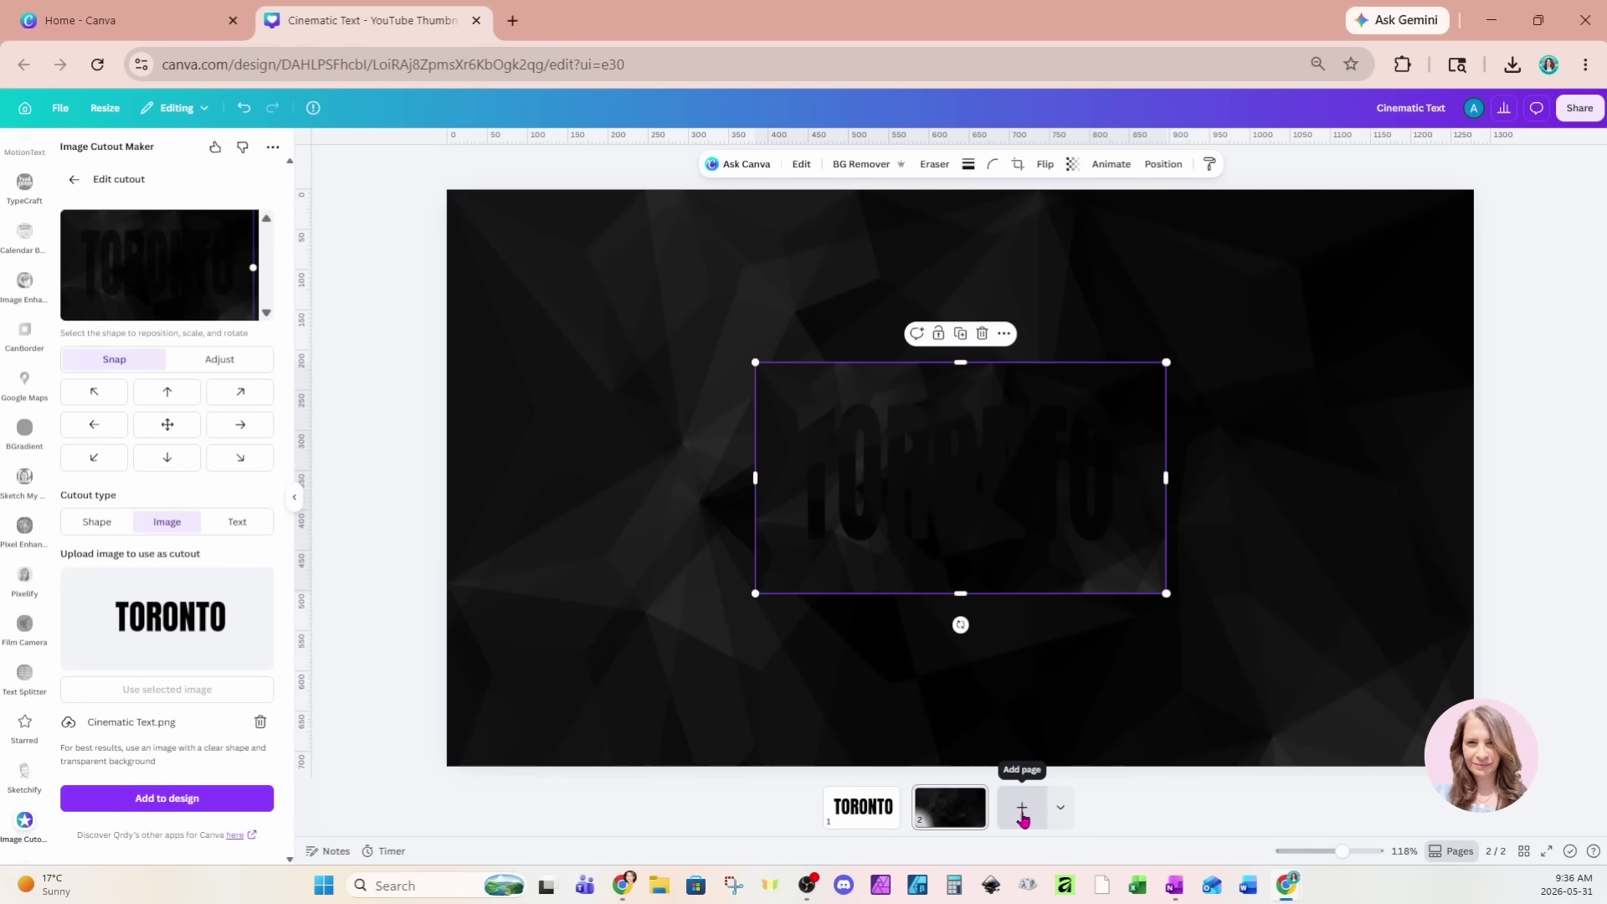
- Move the TORONTO cutout image onto a new third page, enlarge it, and reposition it near the page's centre
drag(1021, 526, 1025, 809)
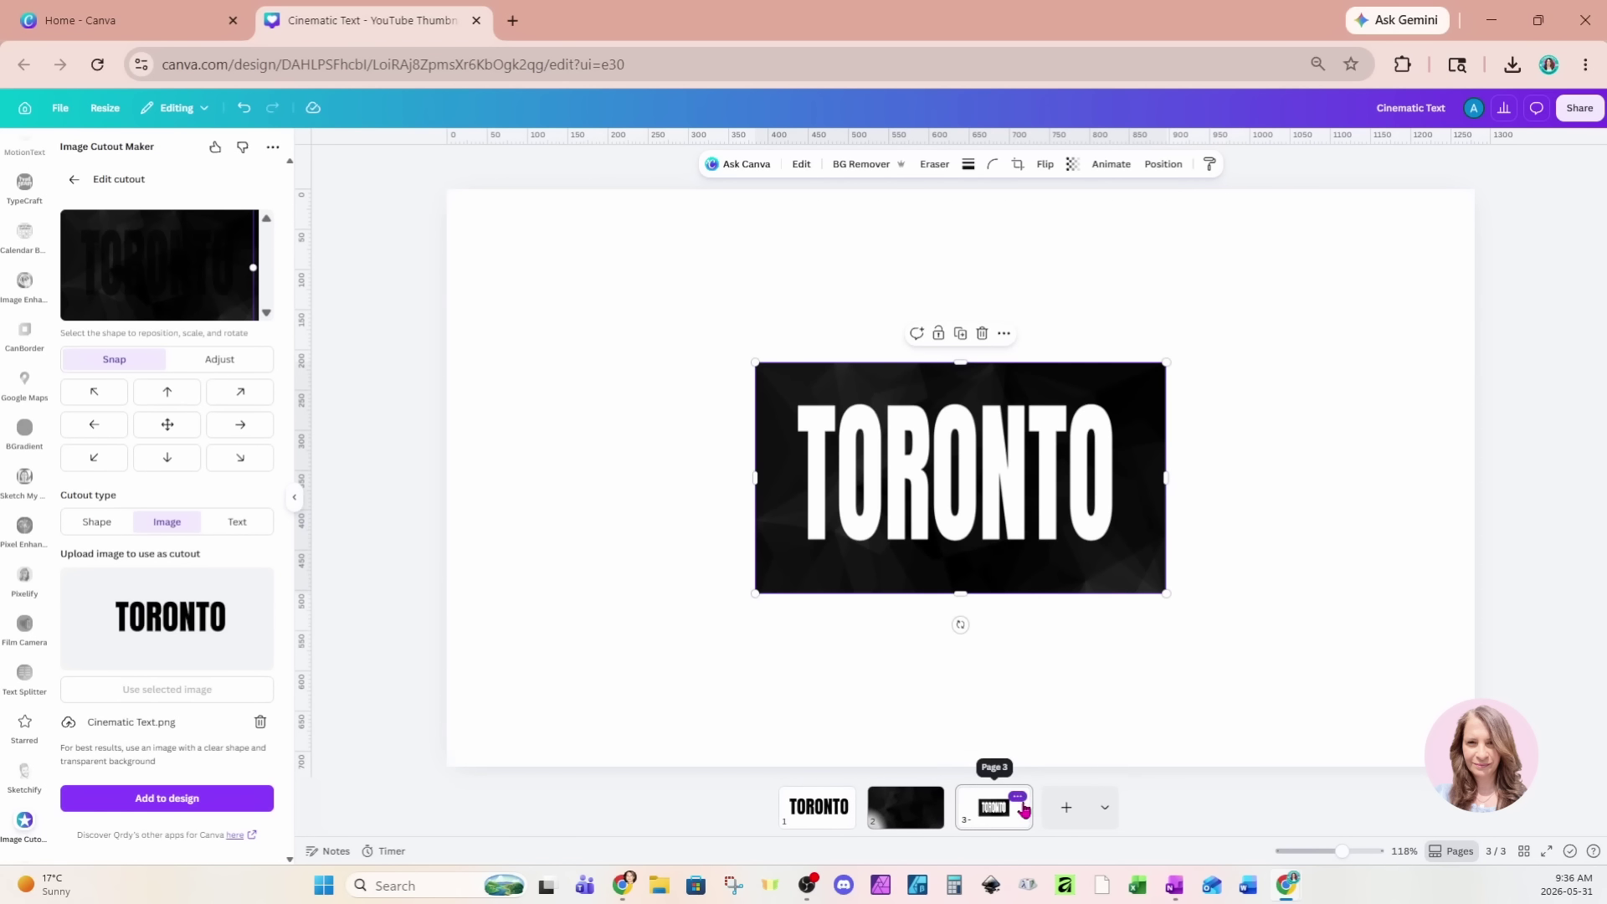
drag(1166, 592, 1434, 745)
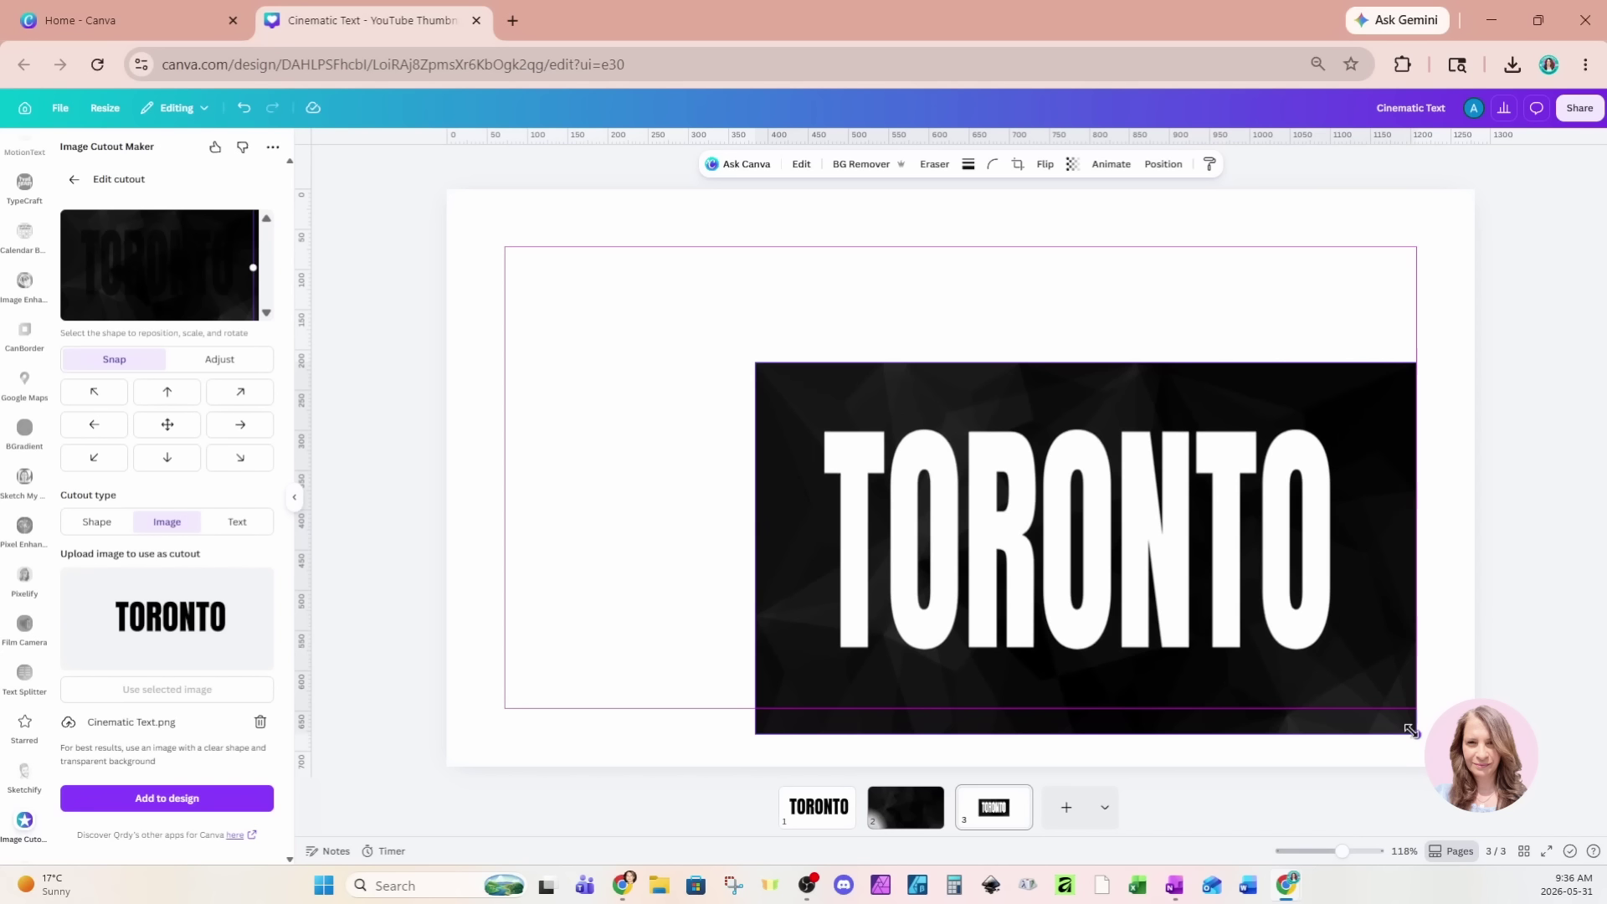
drag(1189, 617, 1078, 562)
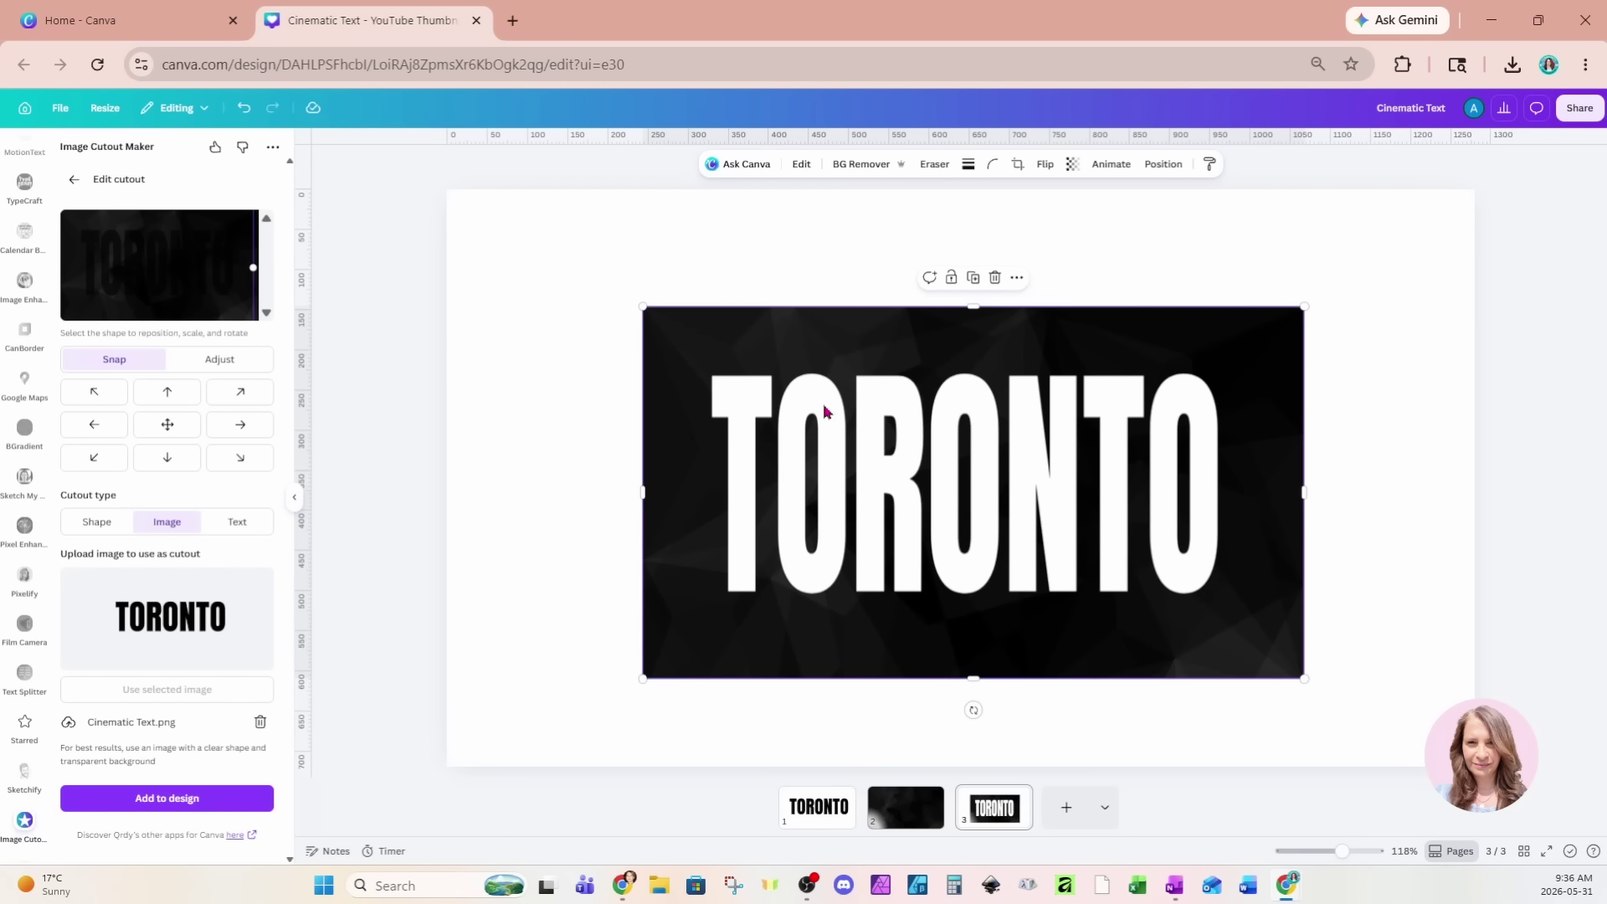
- Apply the Custom Duotone filter to the TORONTO cutout image
click(803, 166)
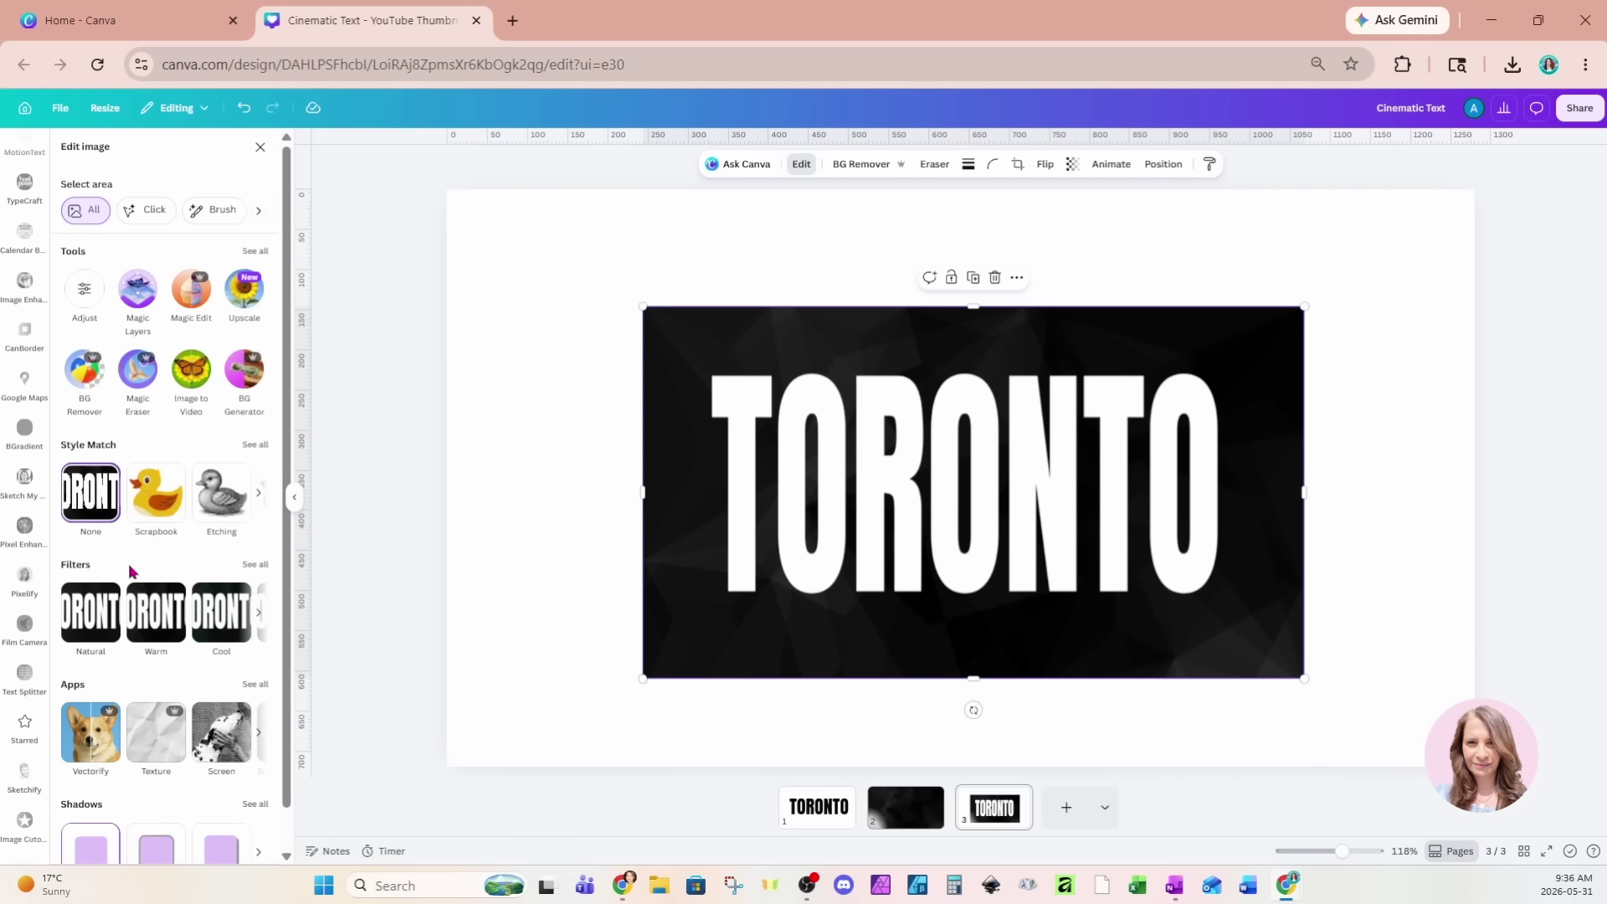
click(251, 567)
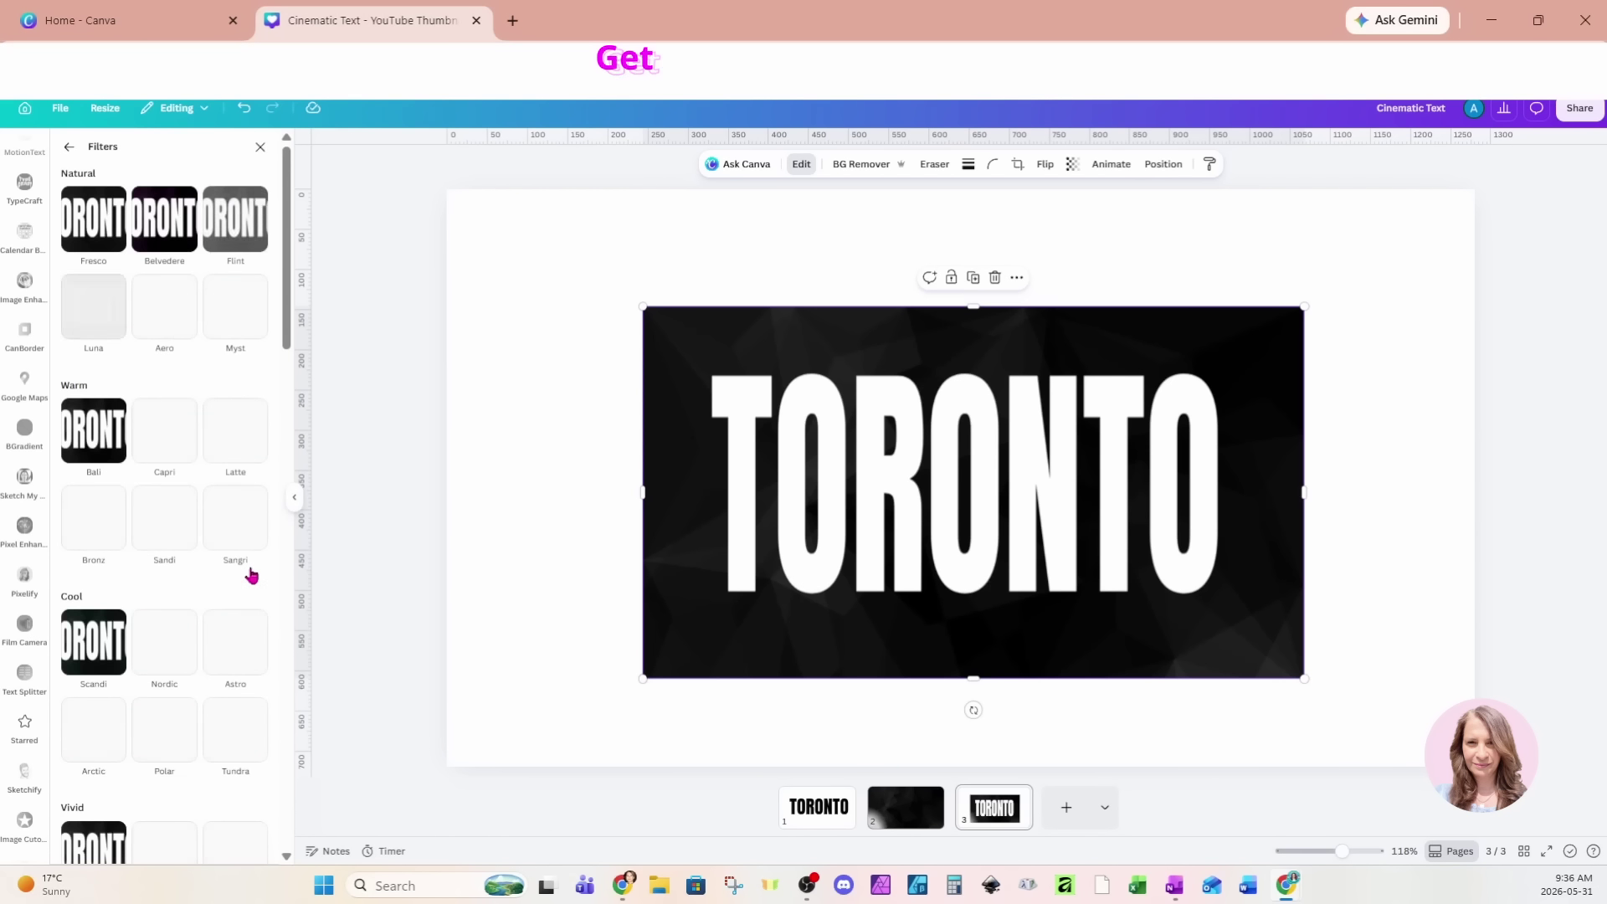
scroll(251, 574, down, 3)
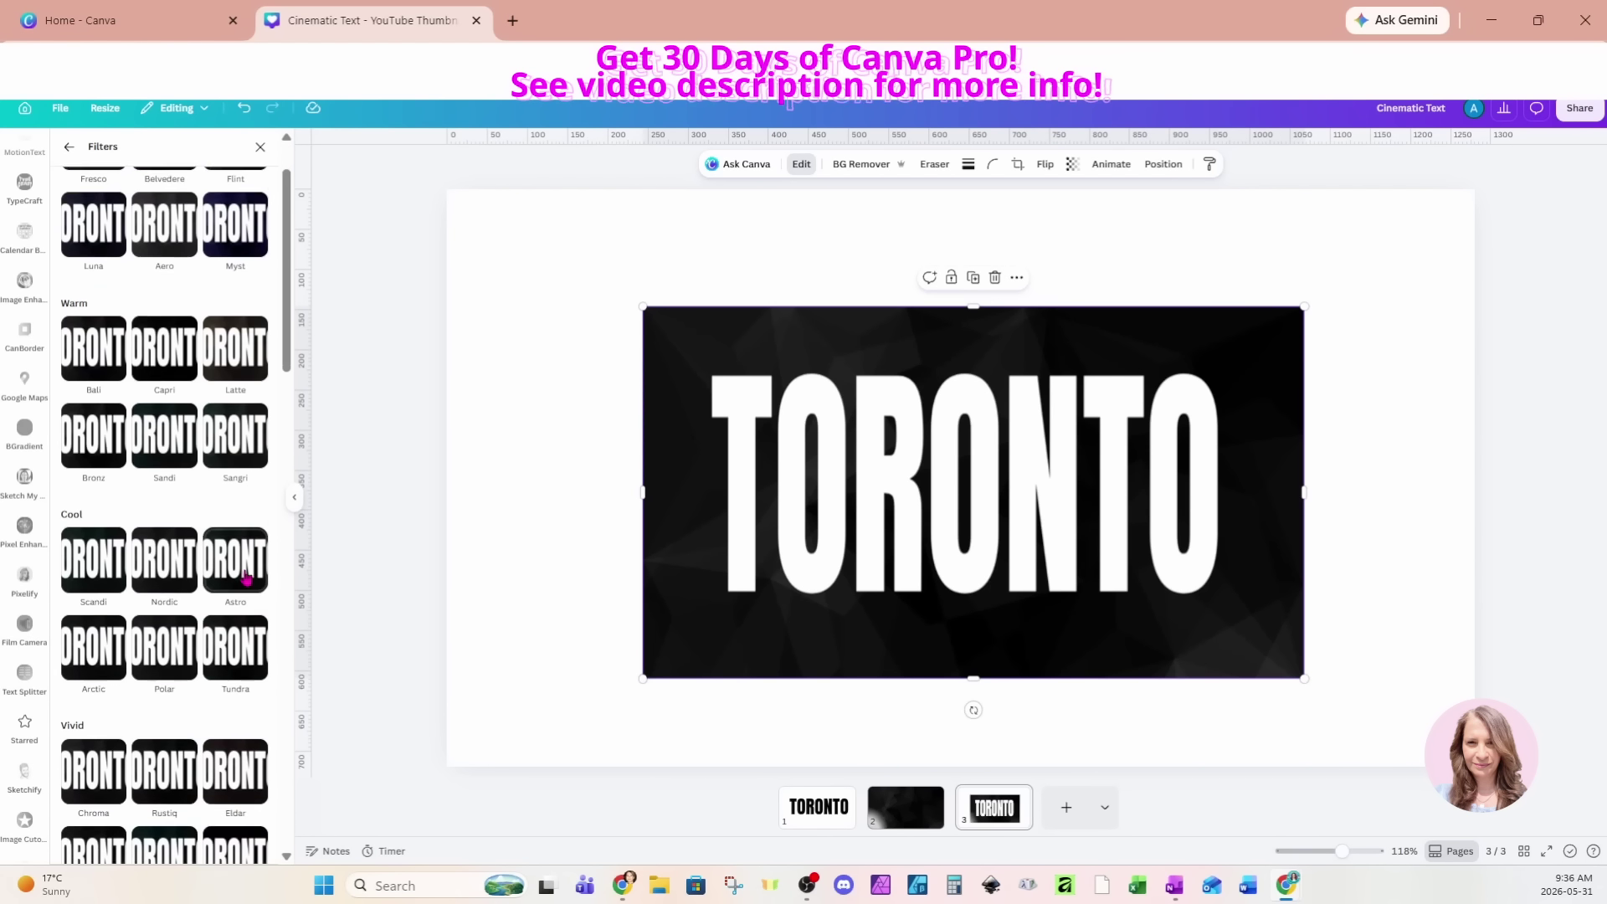
scroll(251, 578, down, 8)
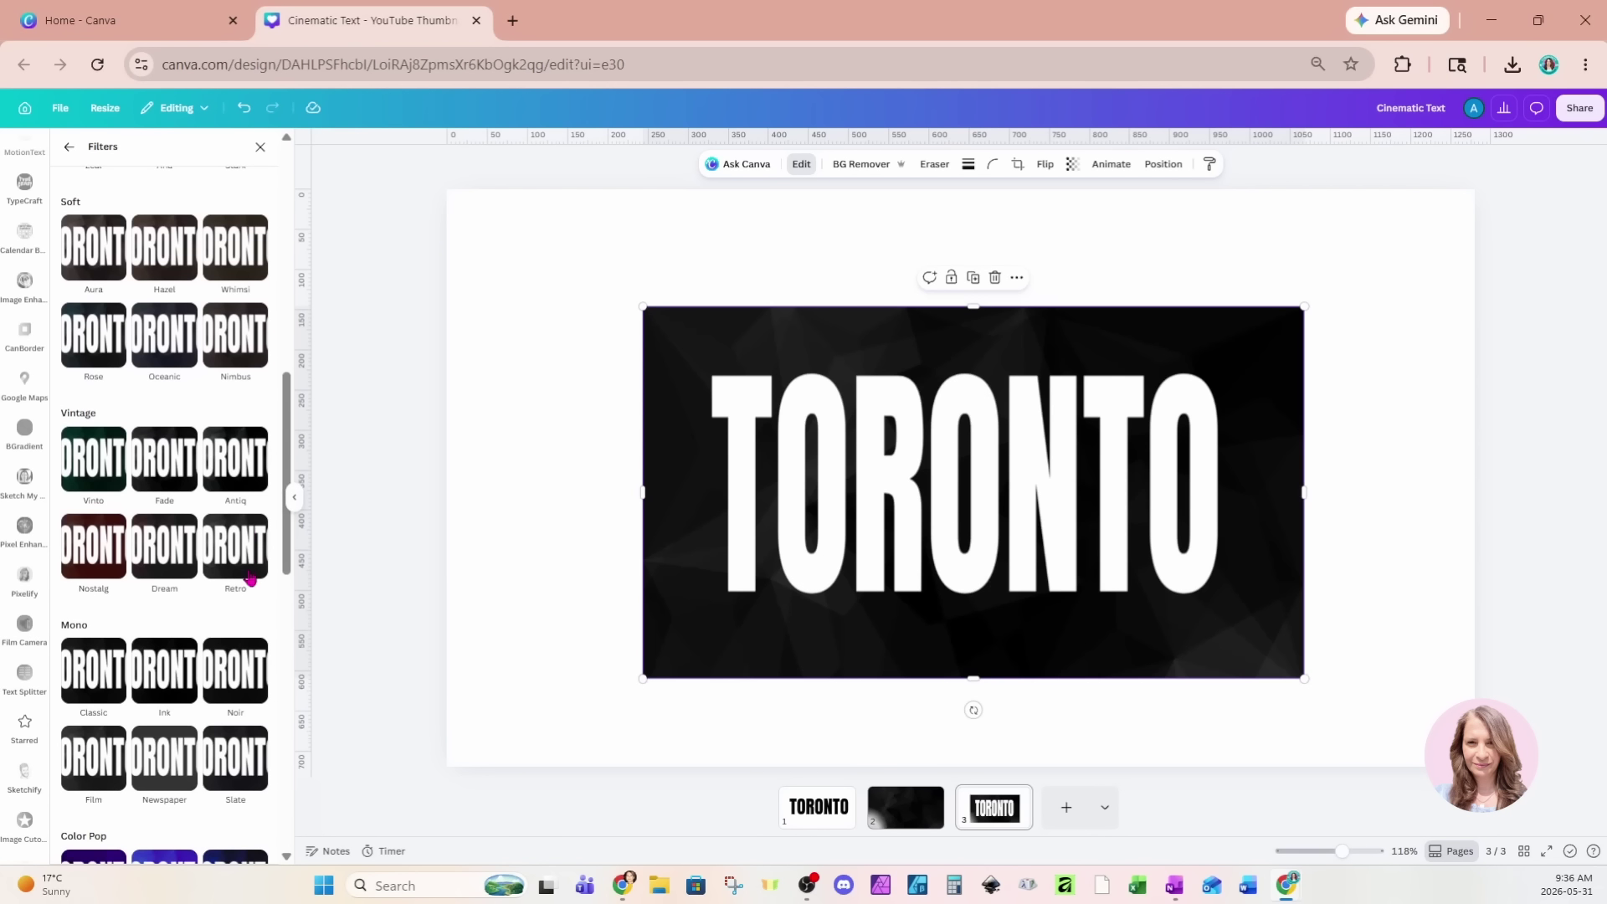
scroll(250, 578, down, 3)
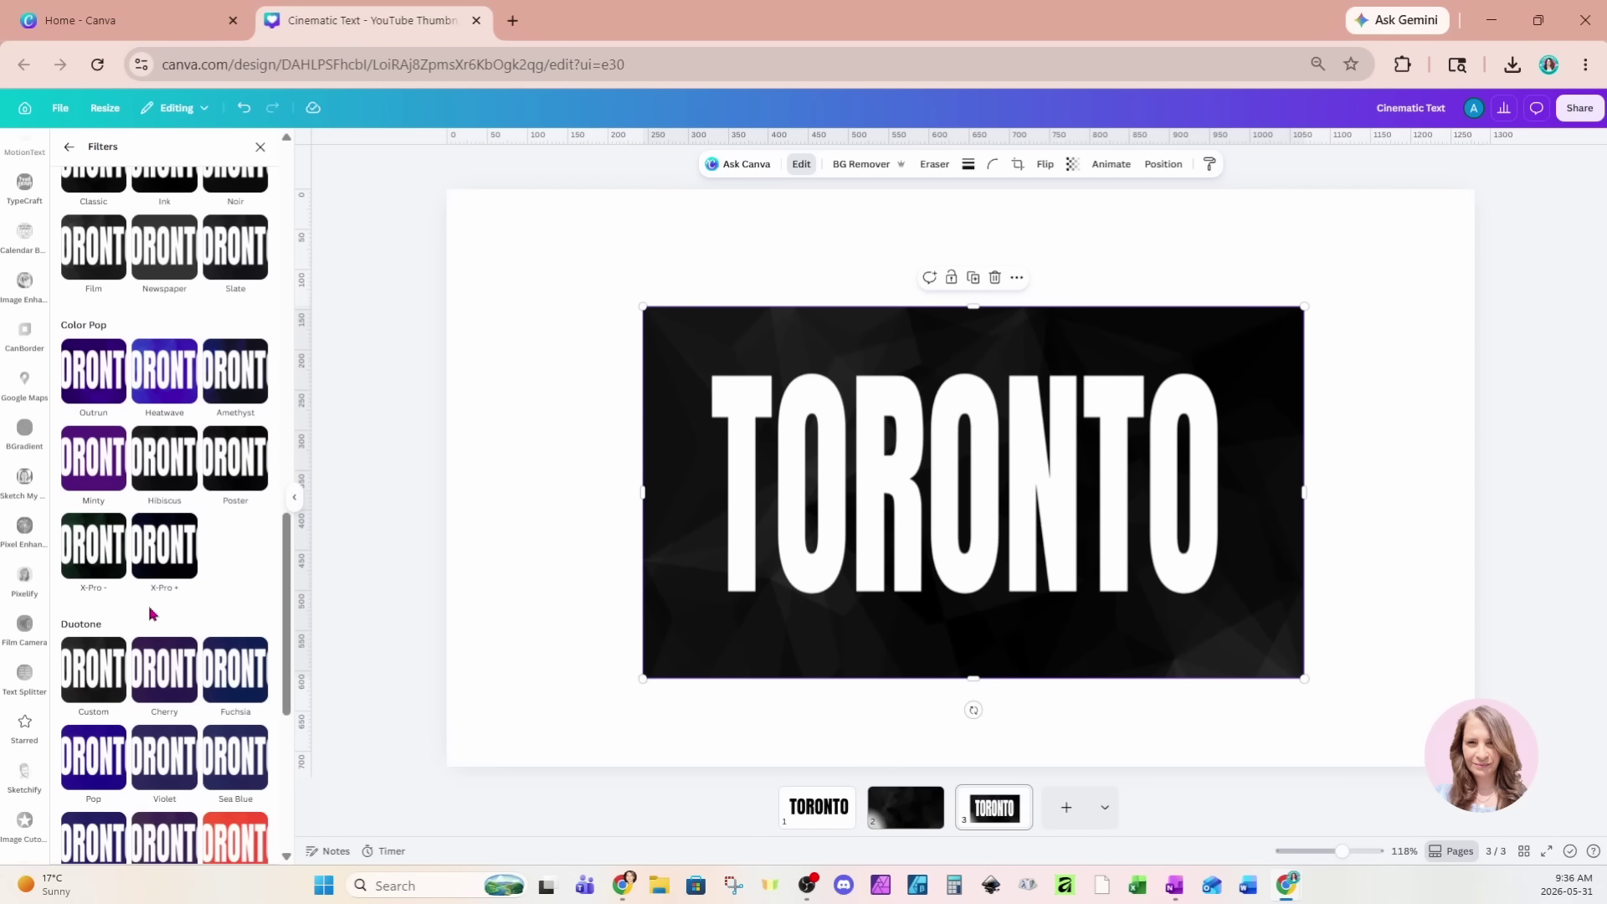
scroll(152, 614, down, 2)
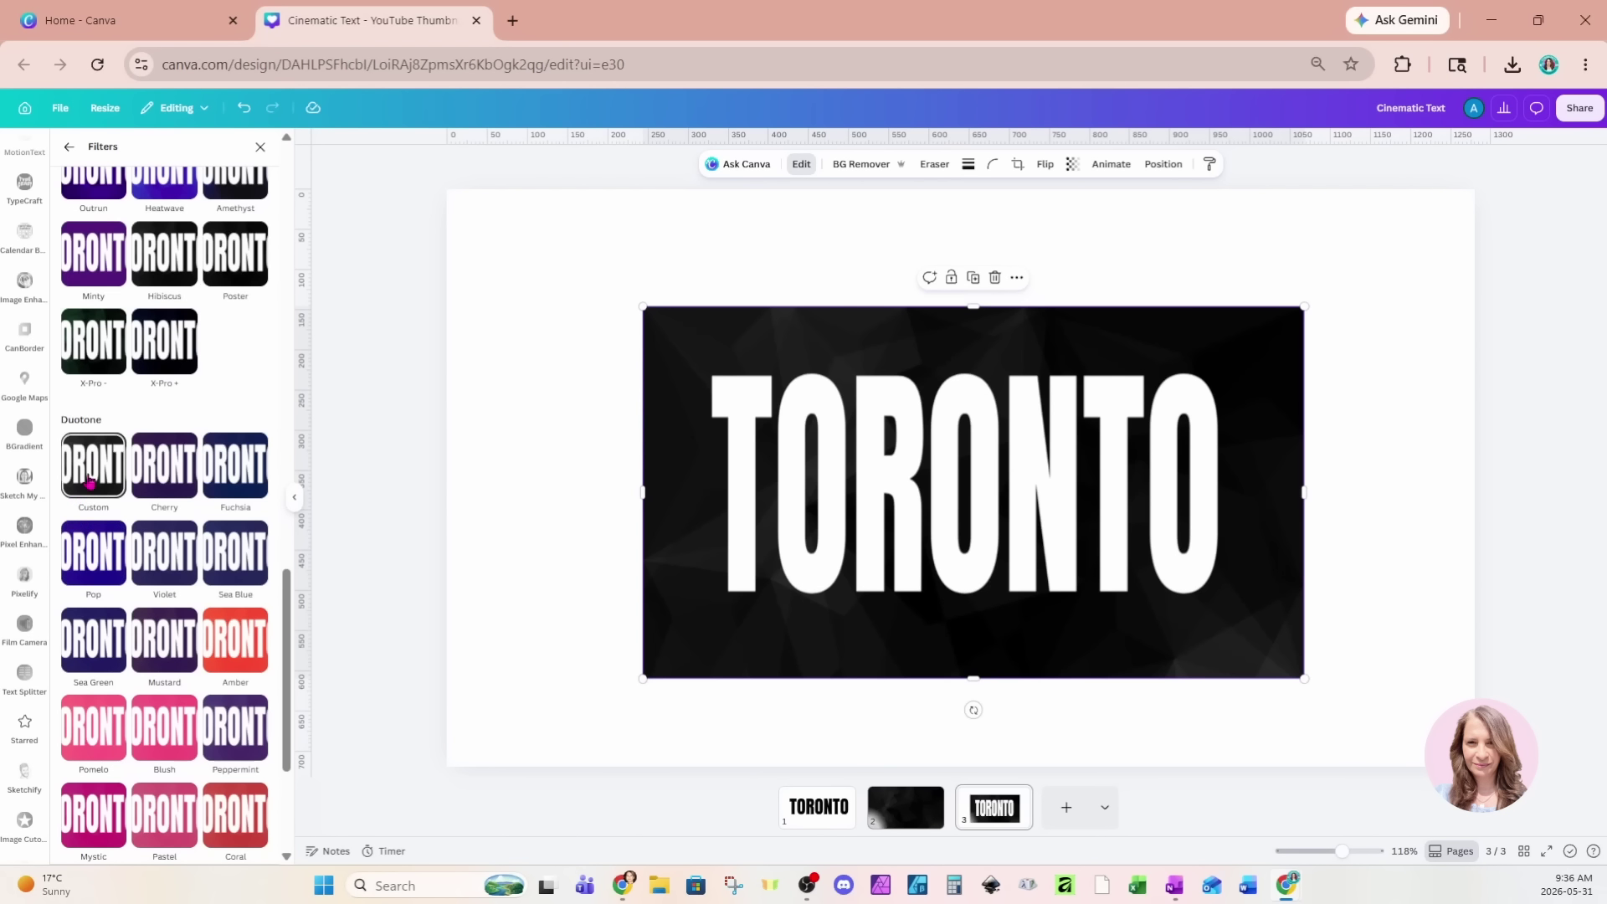
click(92, 479)
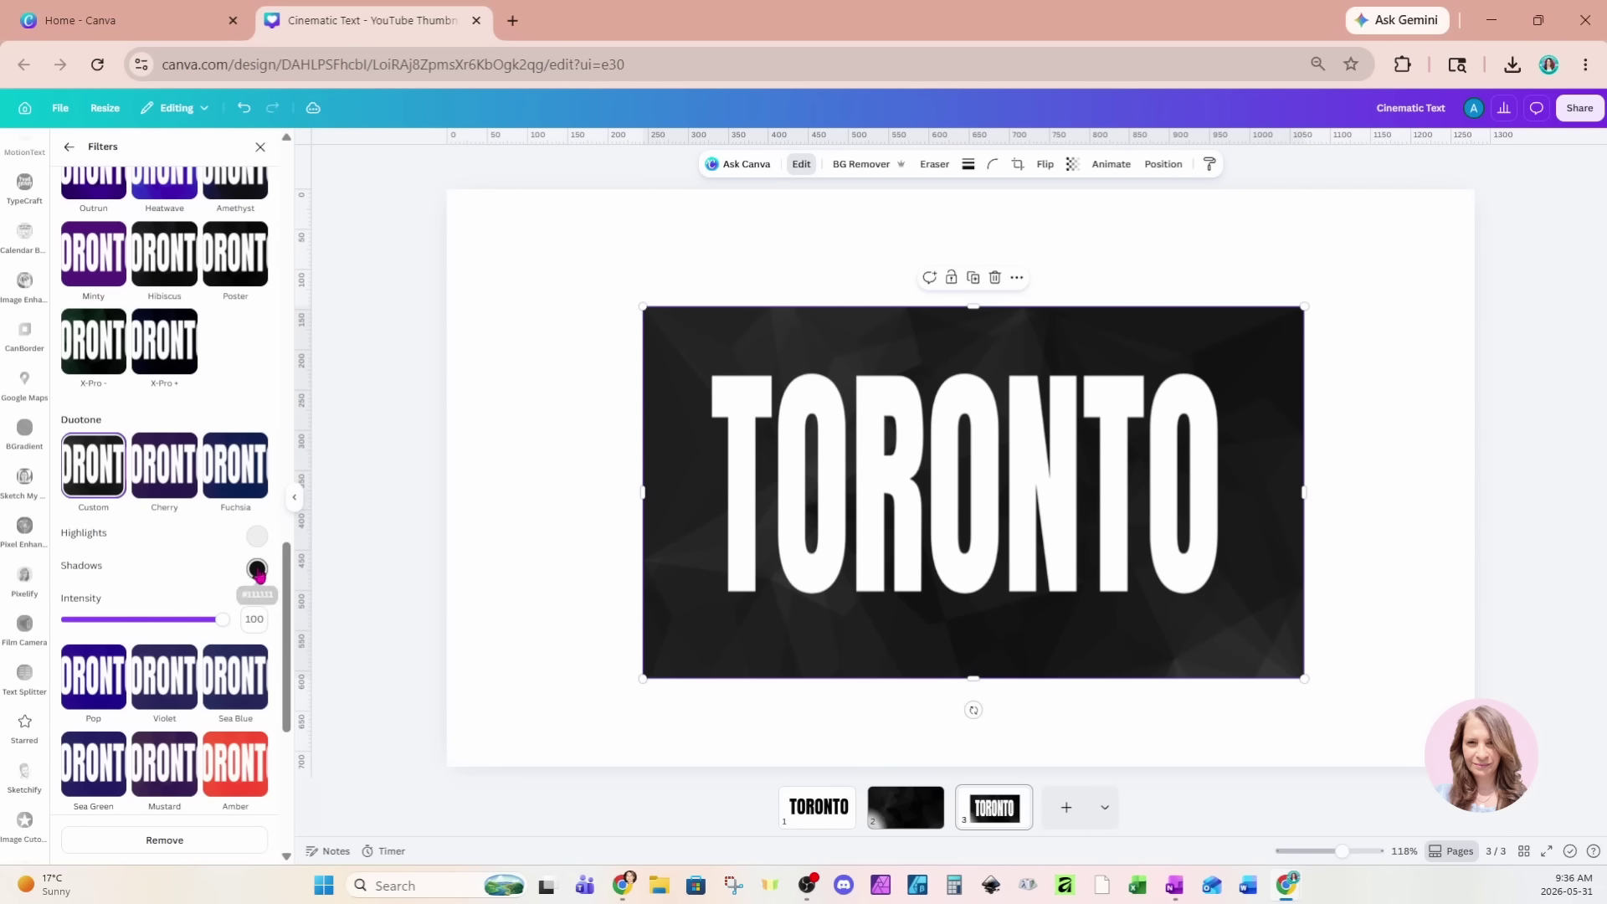
- Set both the shadows and highlights colours of the Custom duotone to #000000
click(257, 570)
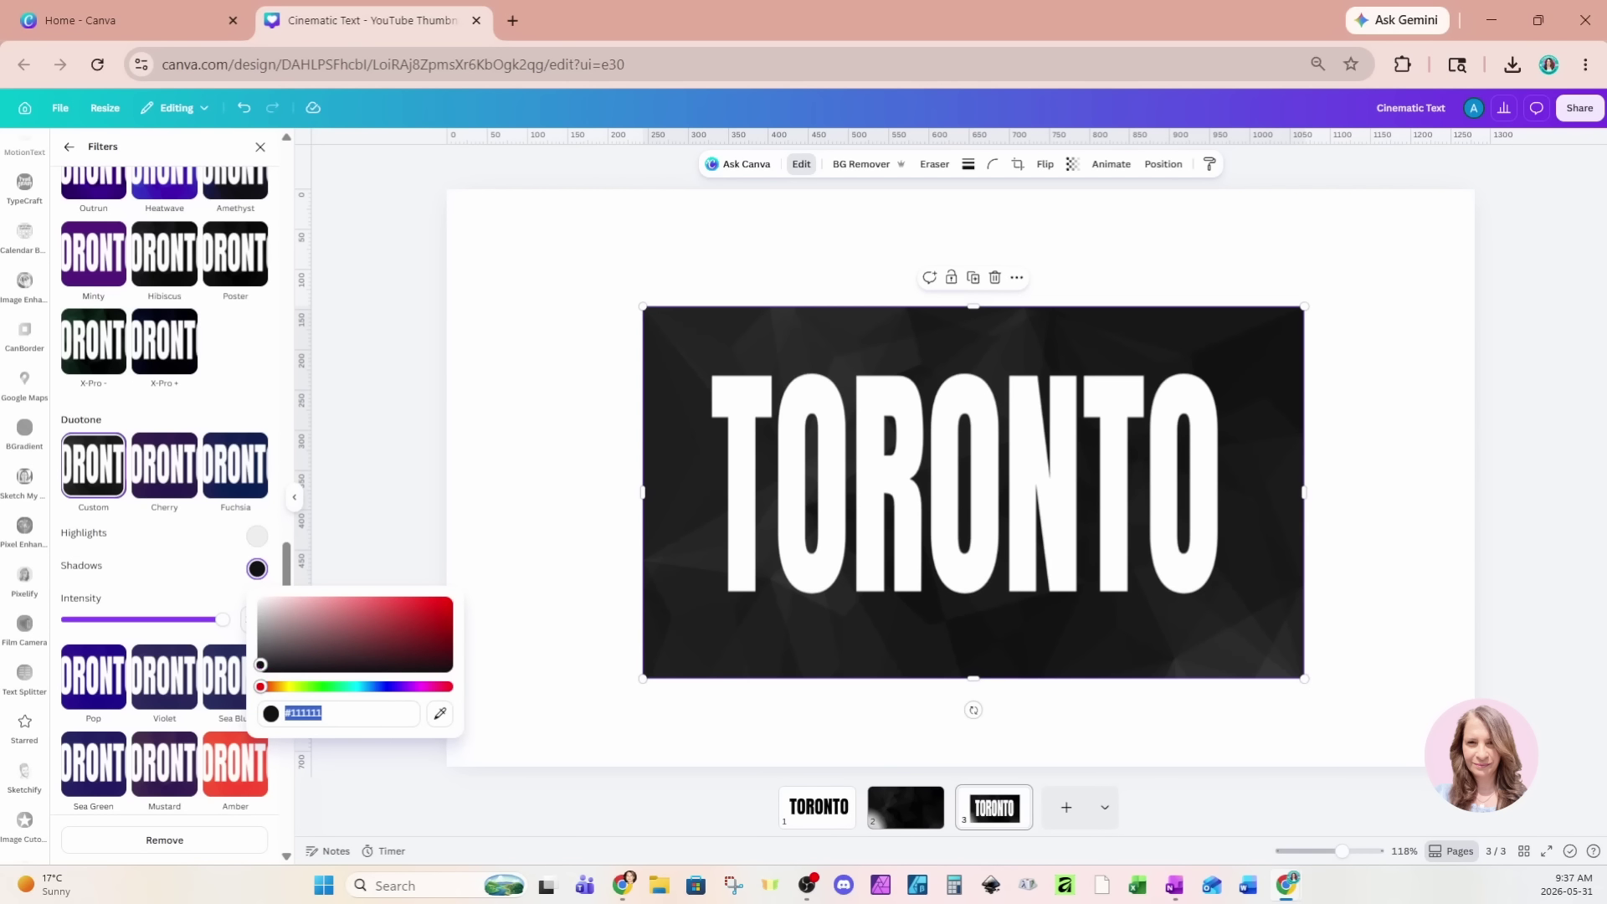
click(260, 669)
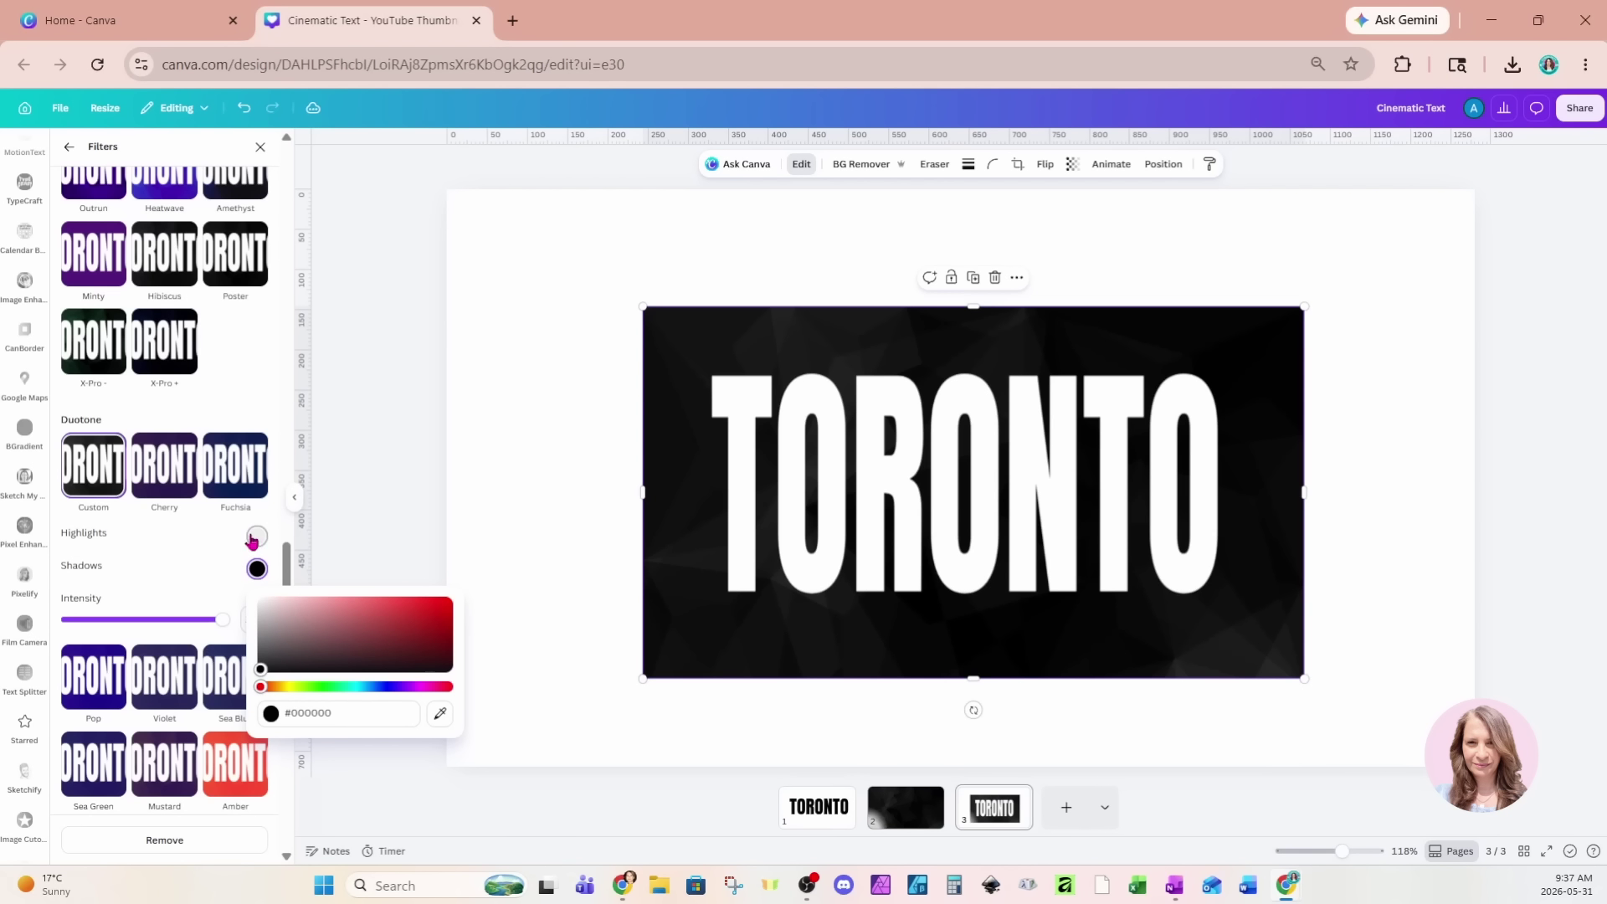
click(257, 536)
click(257, 537)
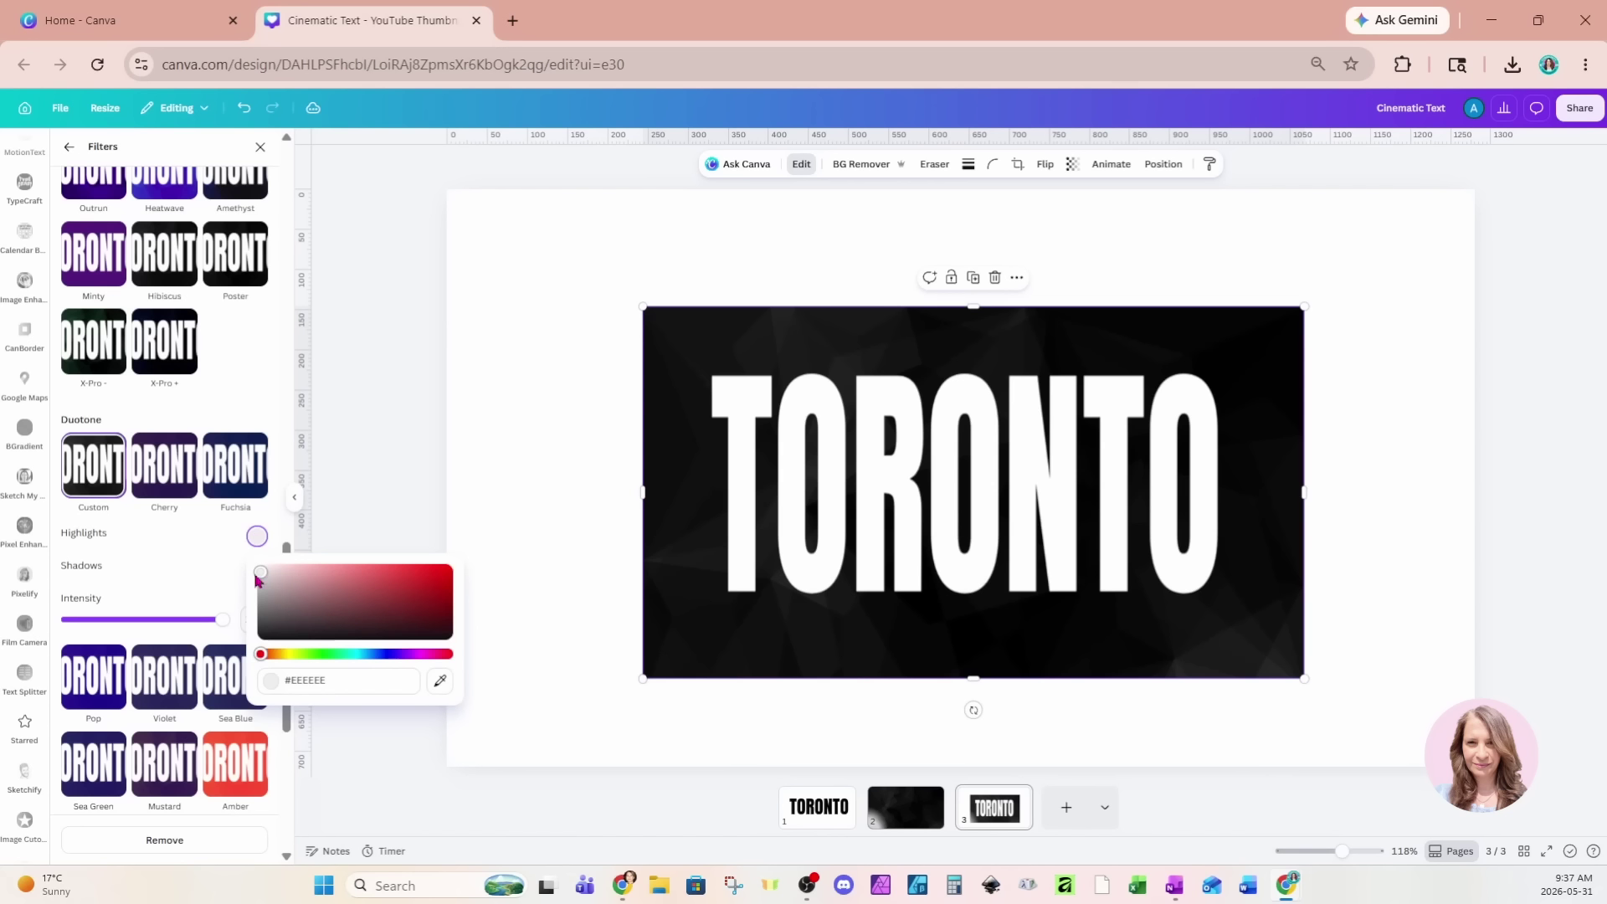
drag(260, 582, 260, 638)
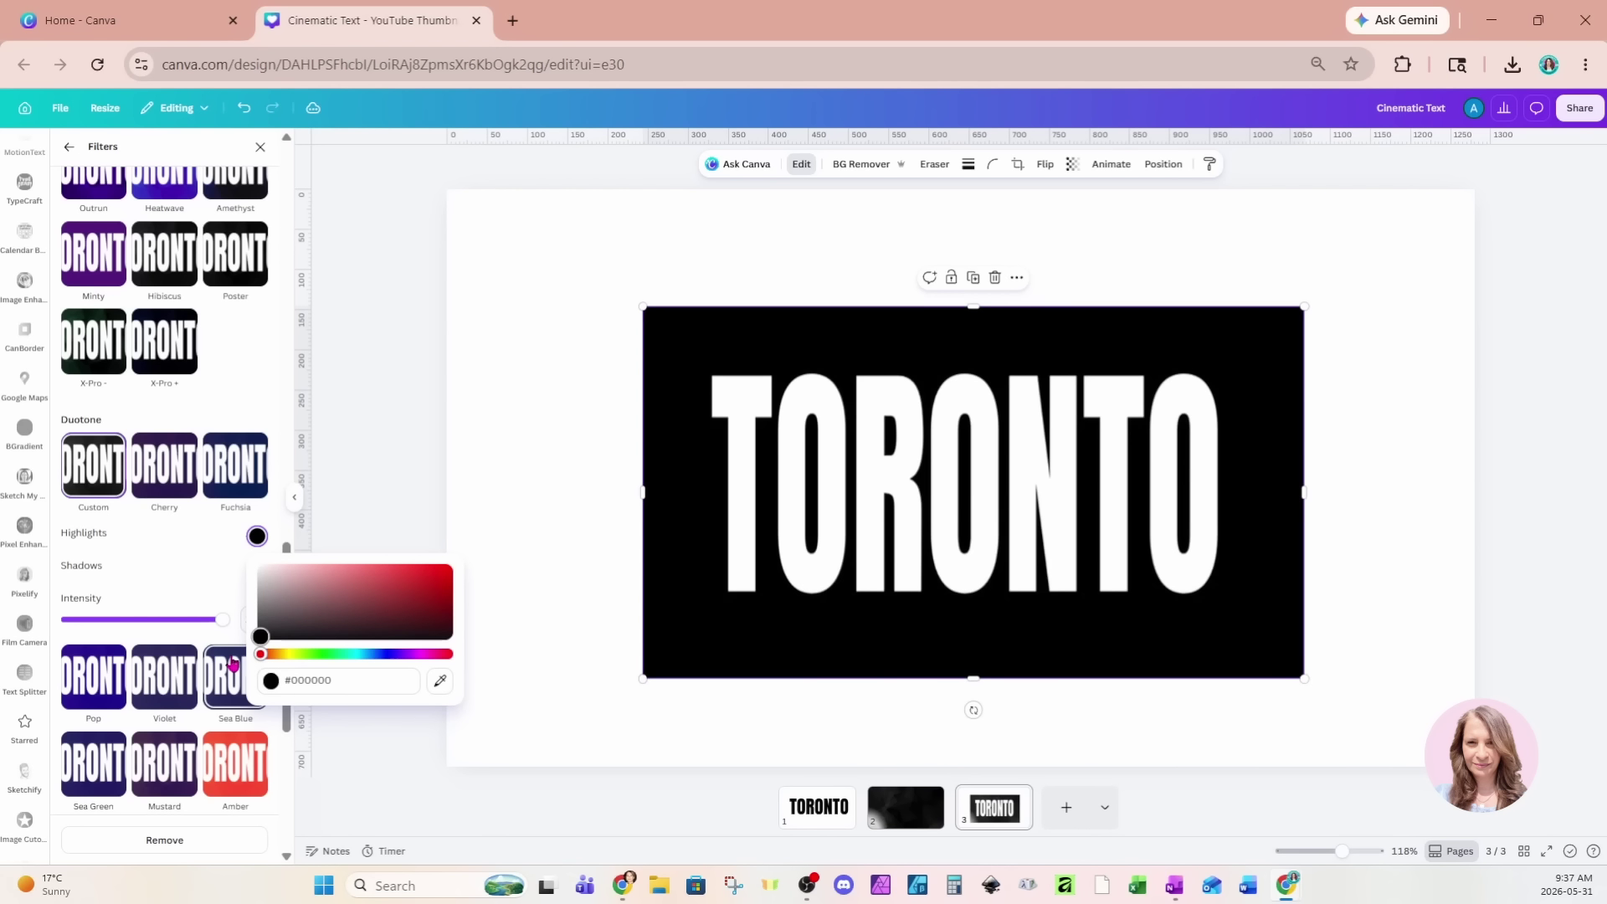
click(213, 574)
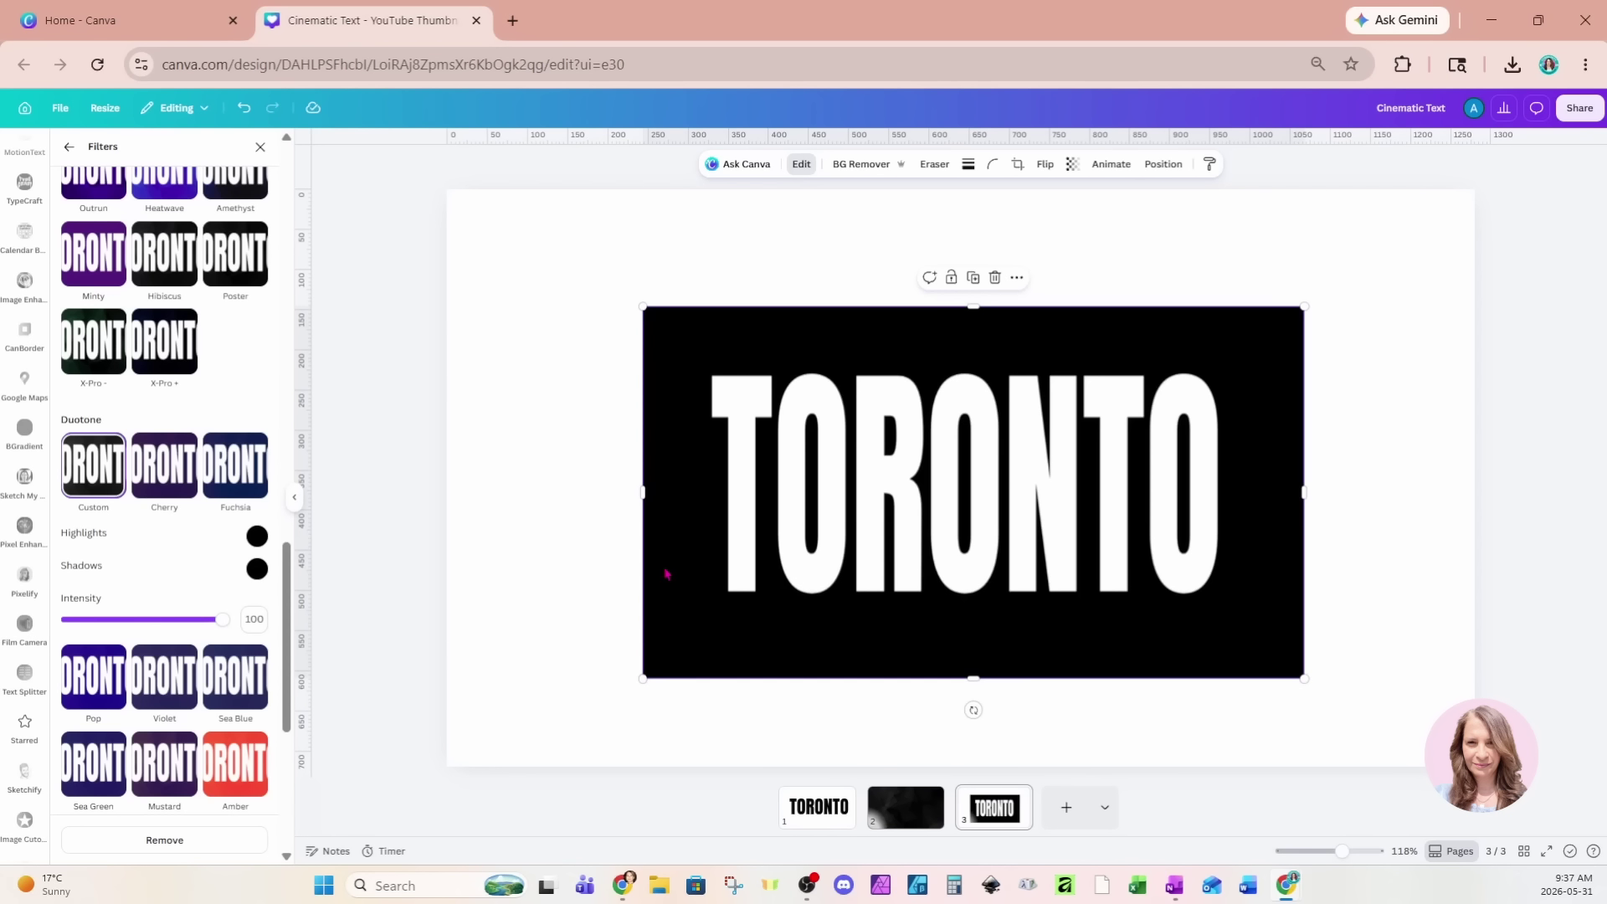
- Add a square against the left edge of the TORONTO cutout, stretch it to the cutout's full height, and colour it black
click(567, 565)
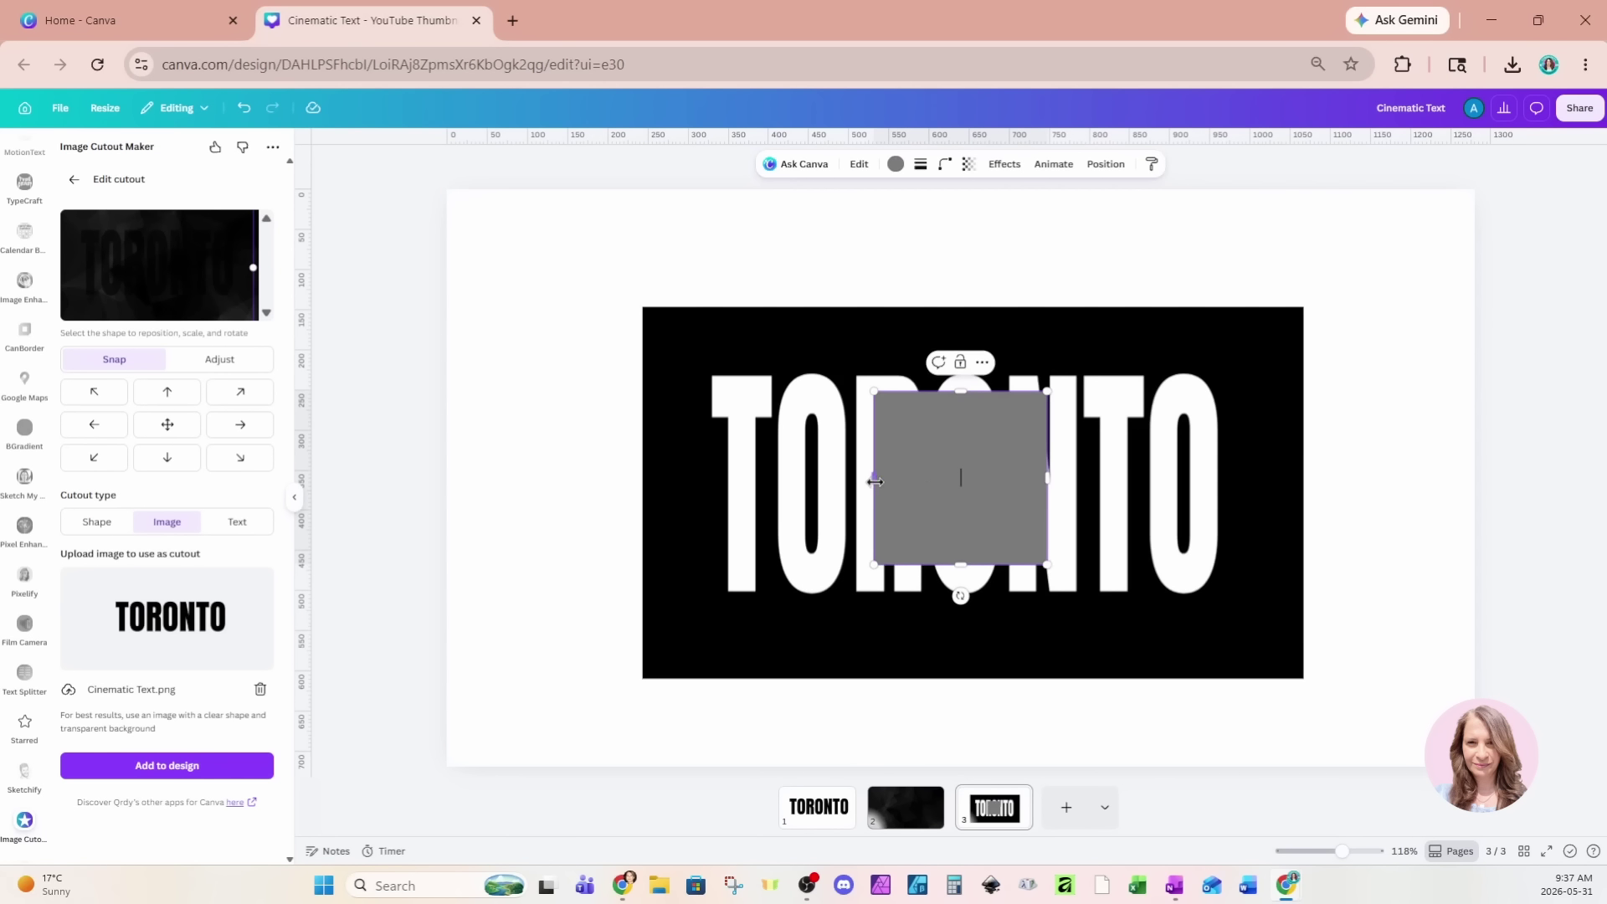
drag(997, 517, 586, 429)
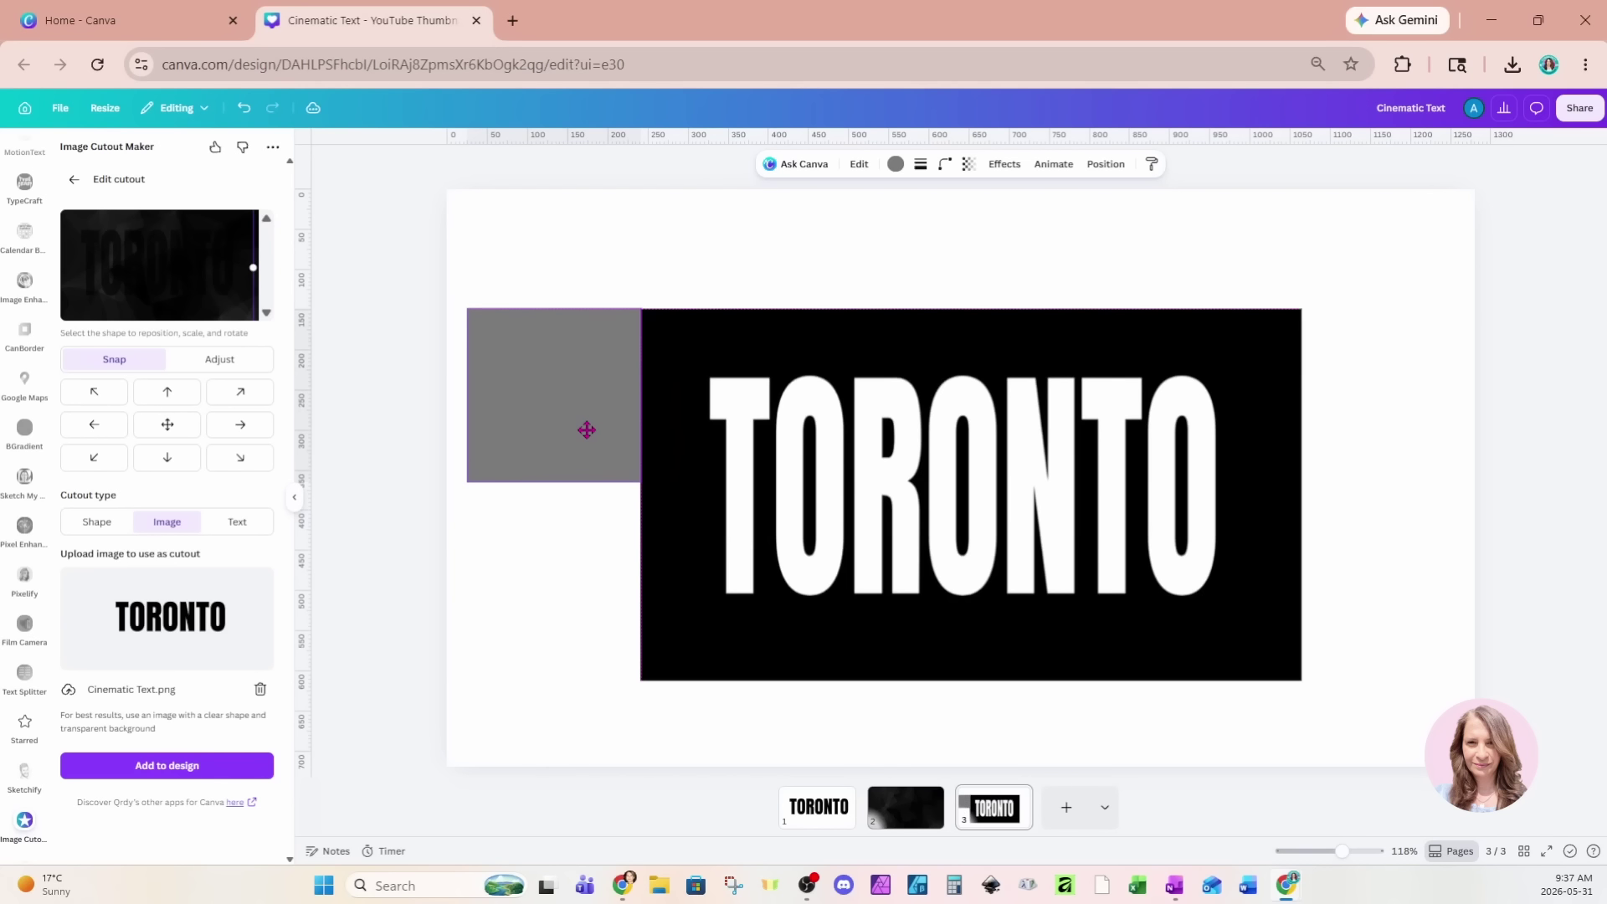
drag(554, 482, 579, 682)
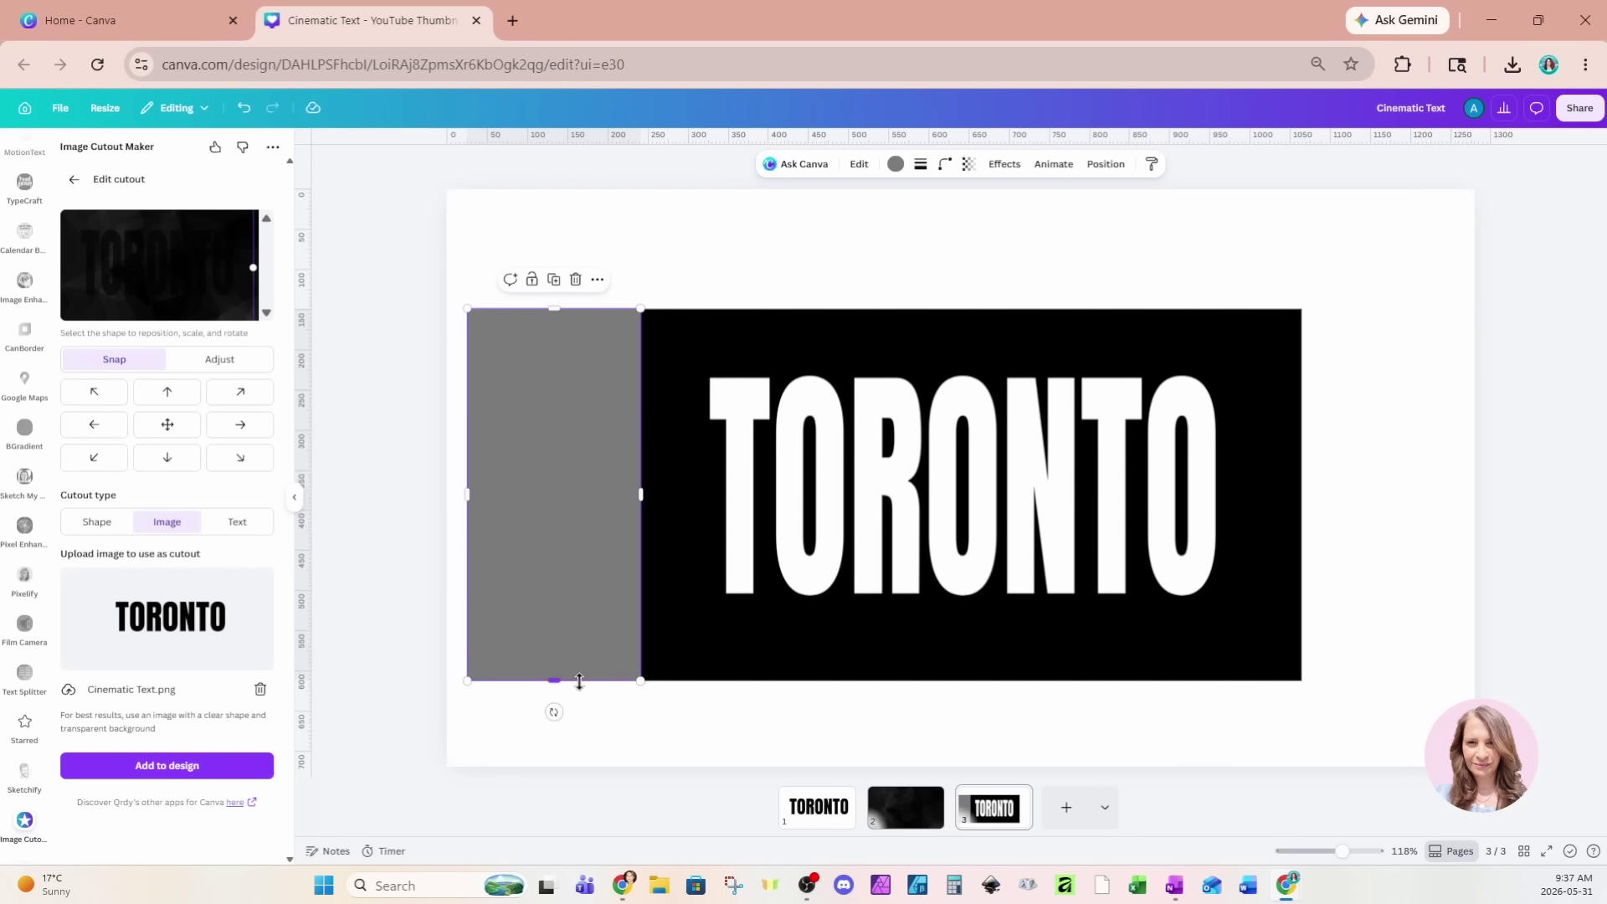
click(895, 164)
click(106, 299)
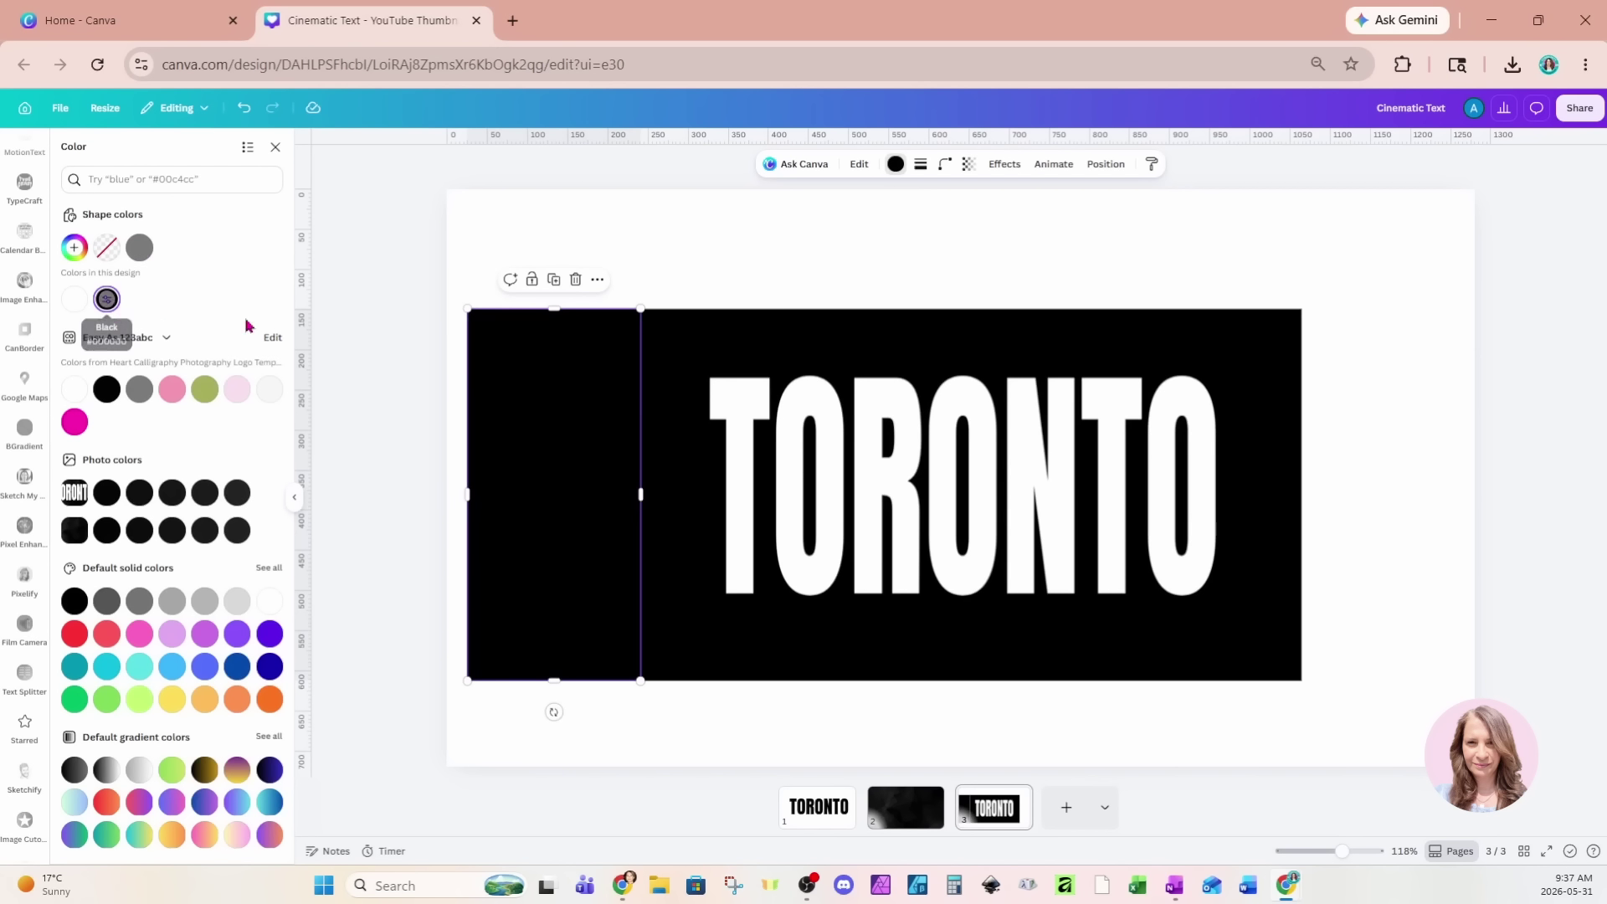
- Duplicate the black shape onto the cutout's right edge and nudge the left shape to close the seam with the cutout
click(554, 279)
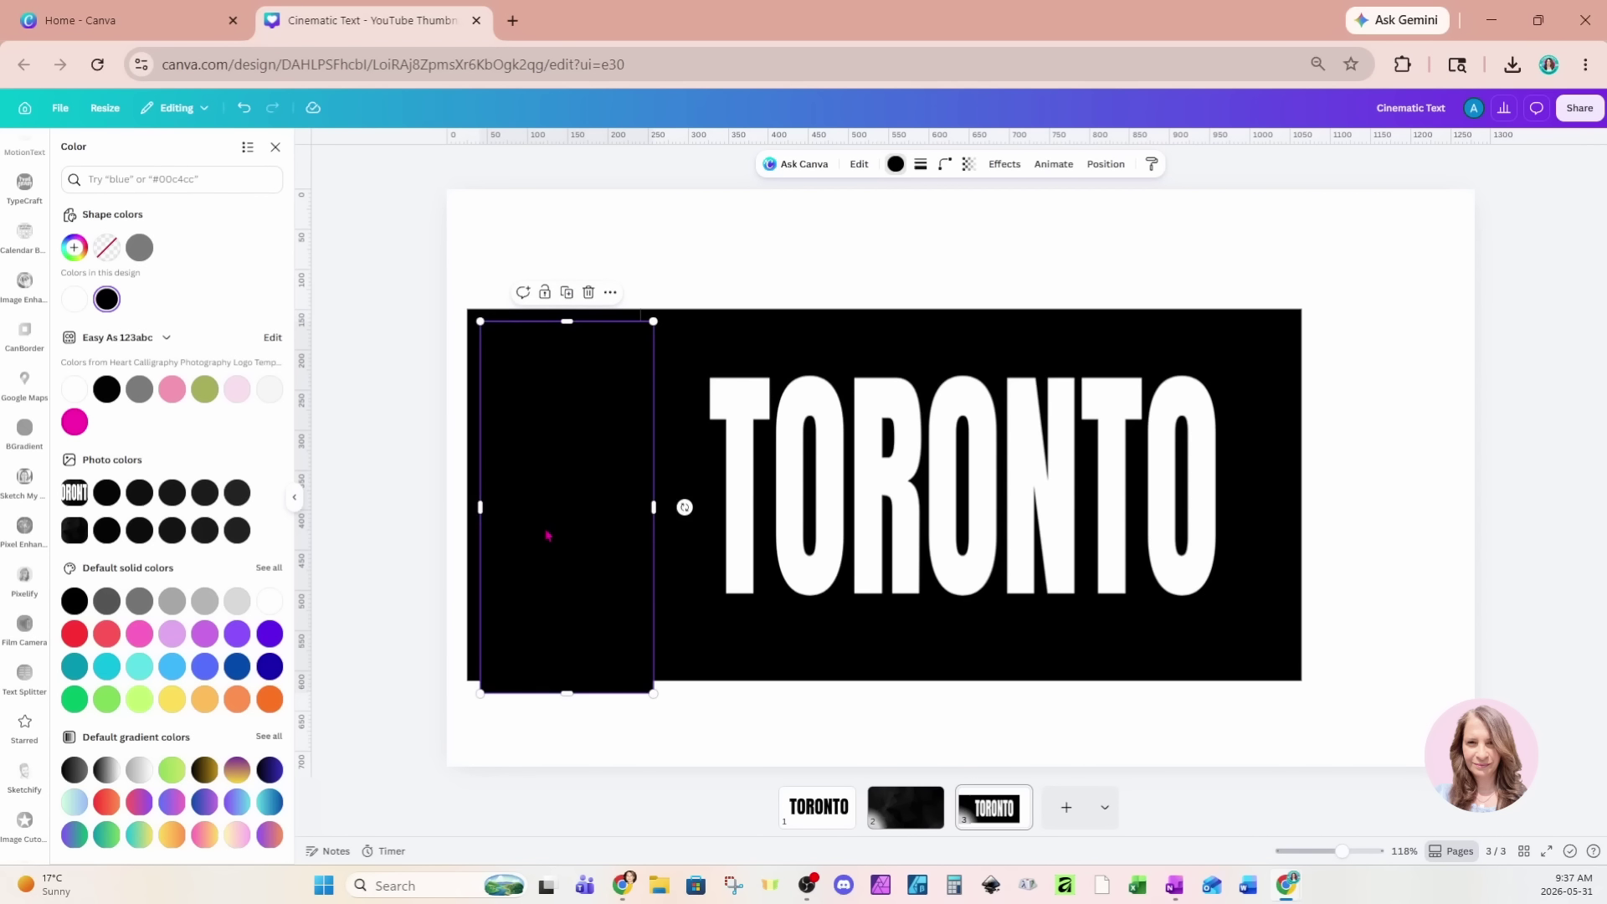
drag(549, 535, 1365, 517)
click(1337, 237)
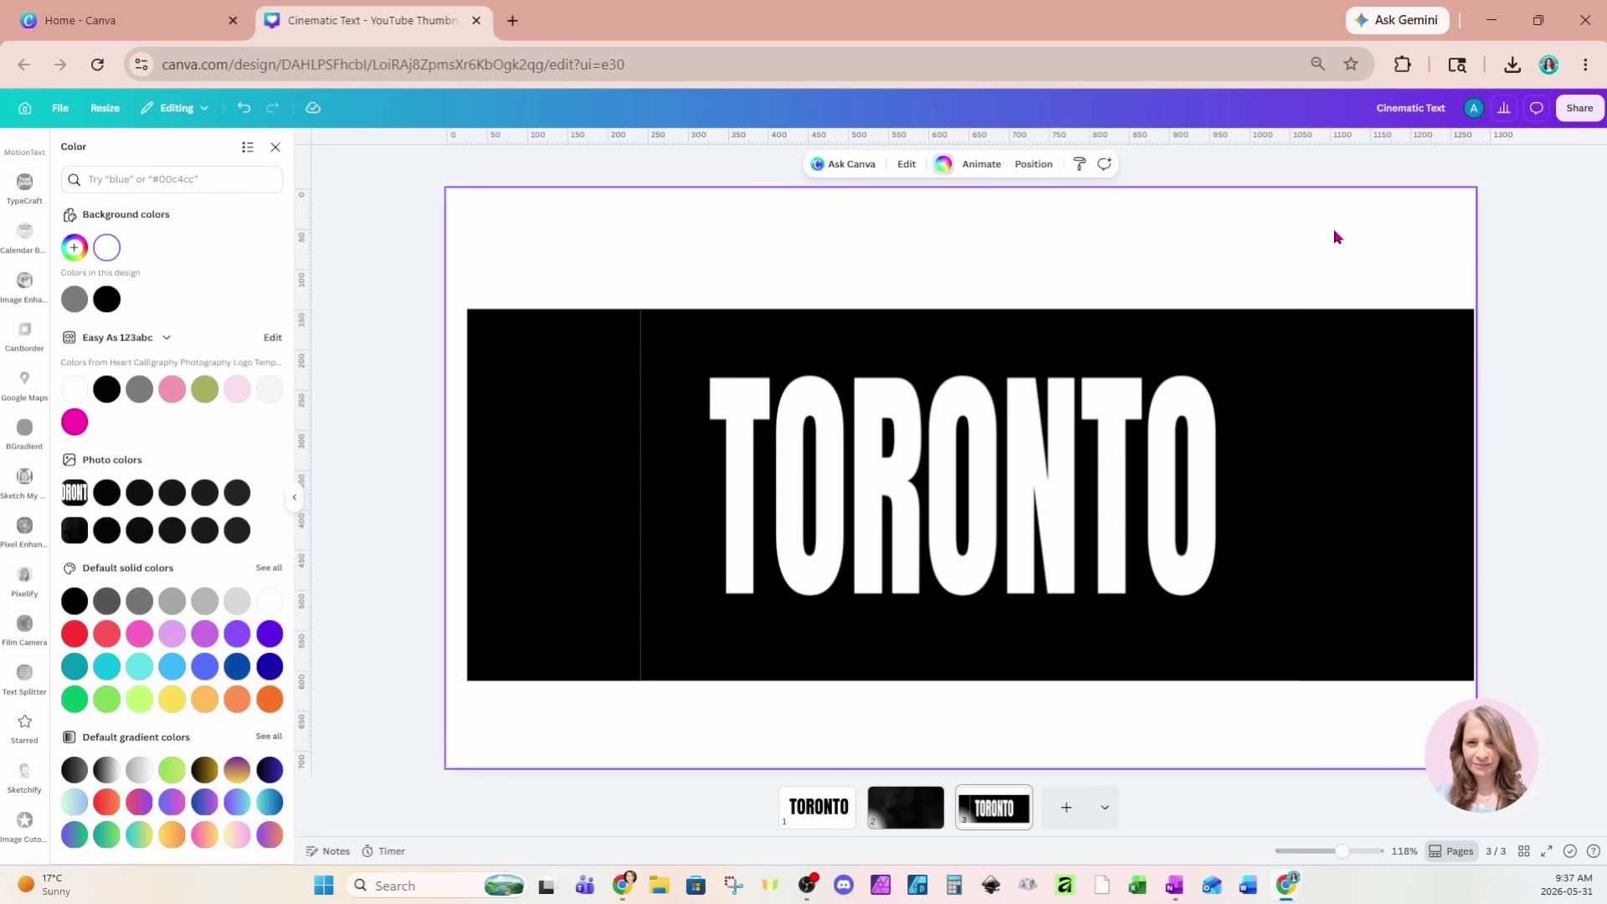
click(567, 319)
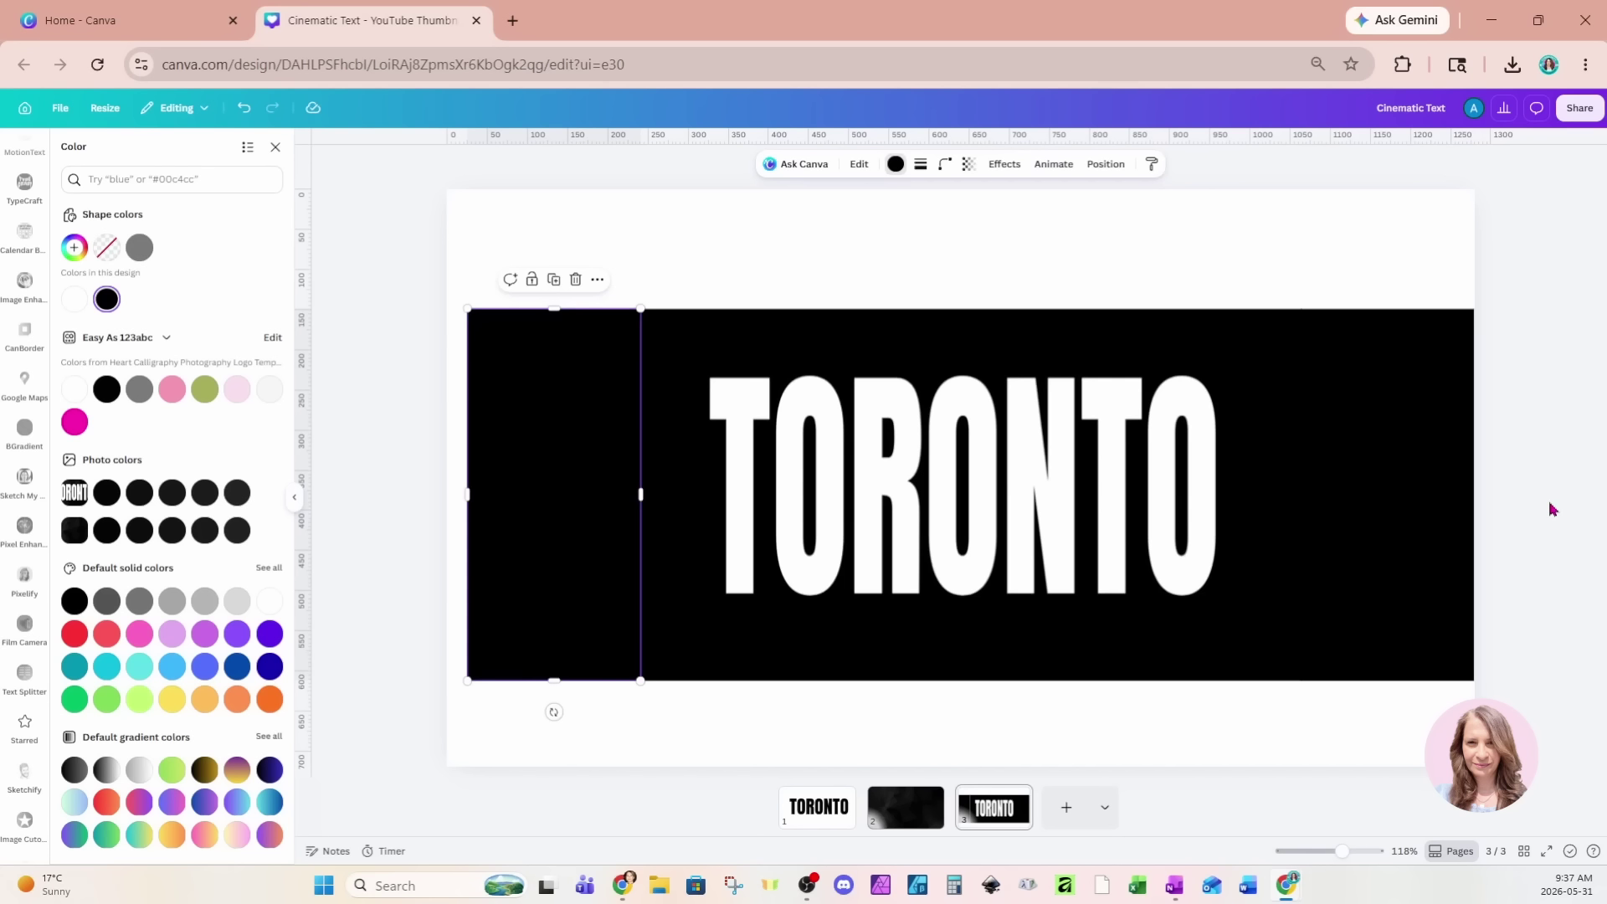
click(911, 243)
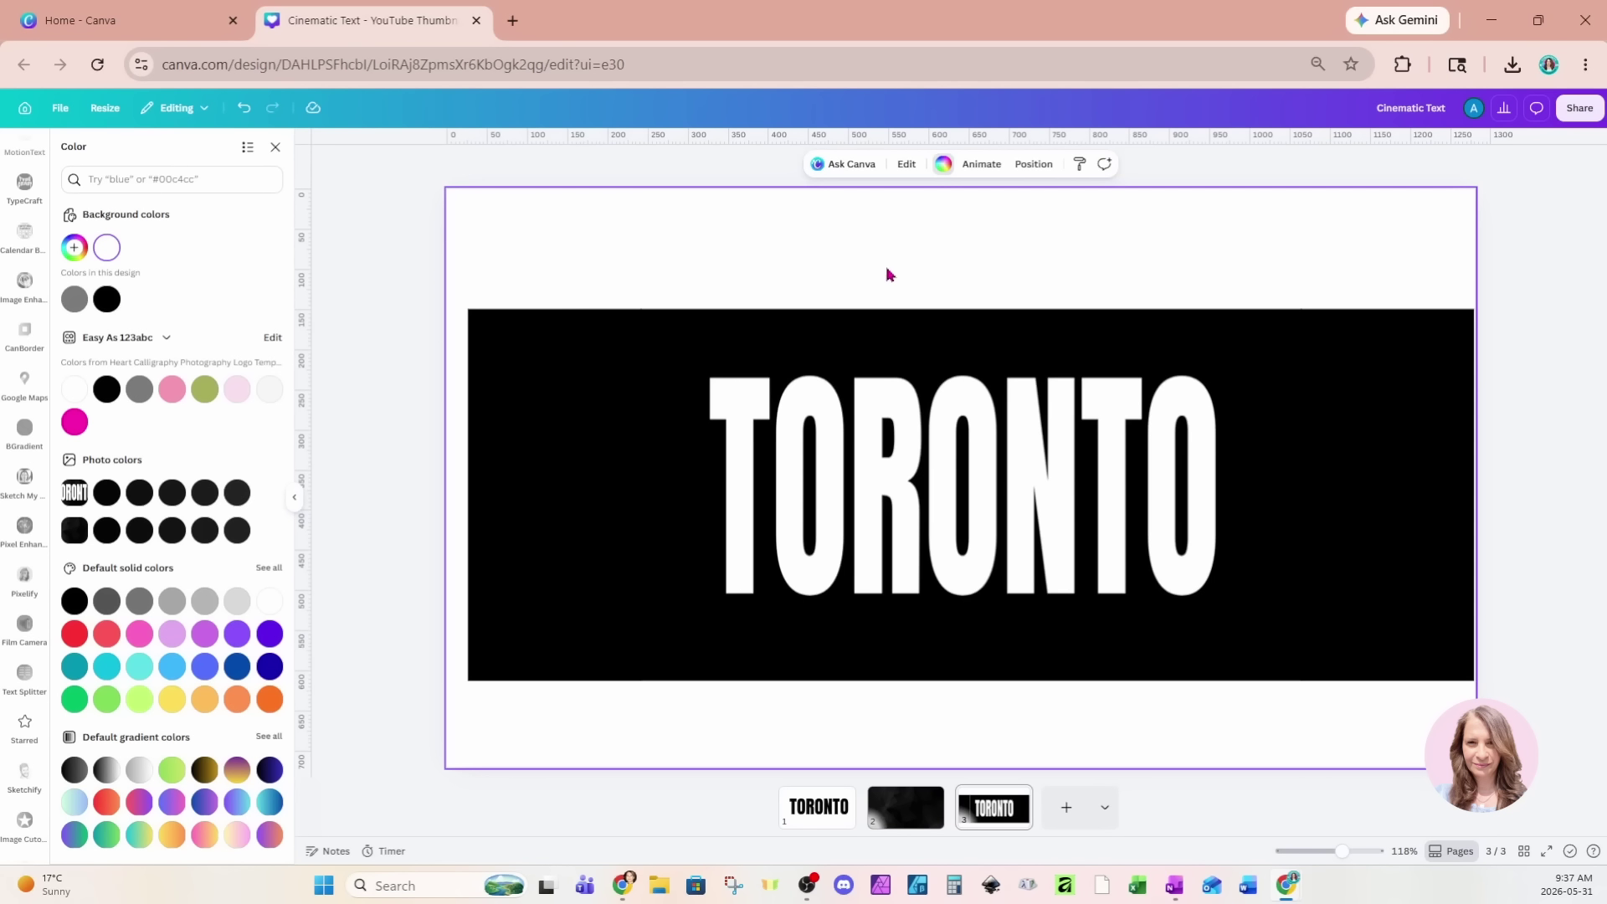
- Group the TORONTO cutout with both black shapes and move the group down to the lower part of the page
drag(589, 292, 1462, 581)
click(926, 282)
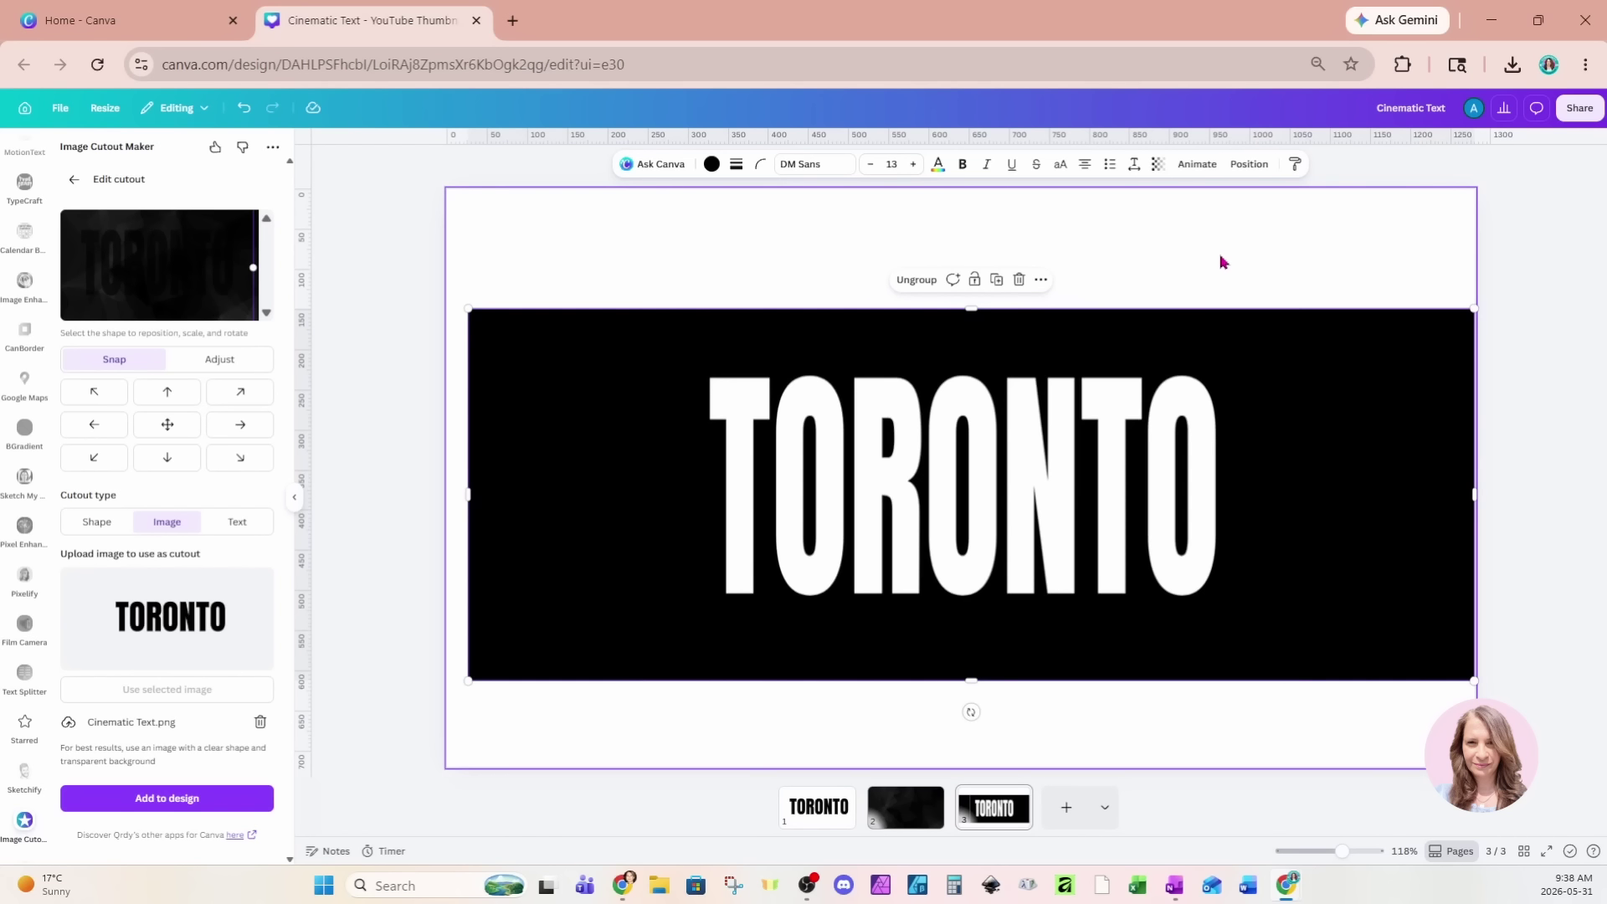
drag(1311, 441, 1281, 707)
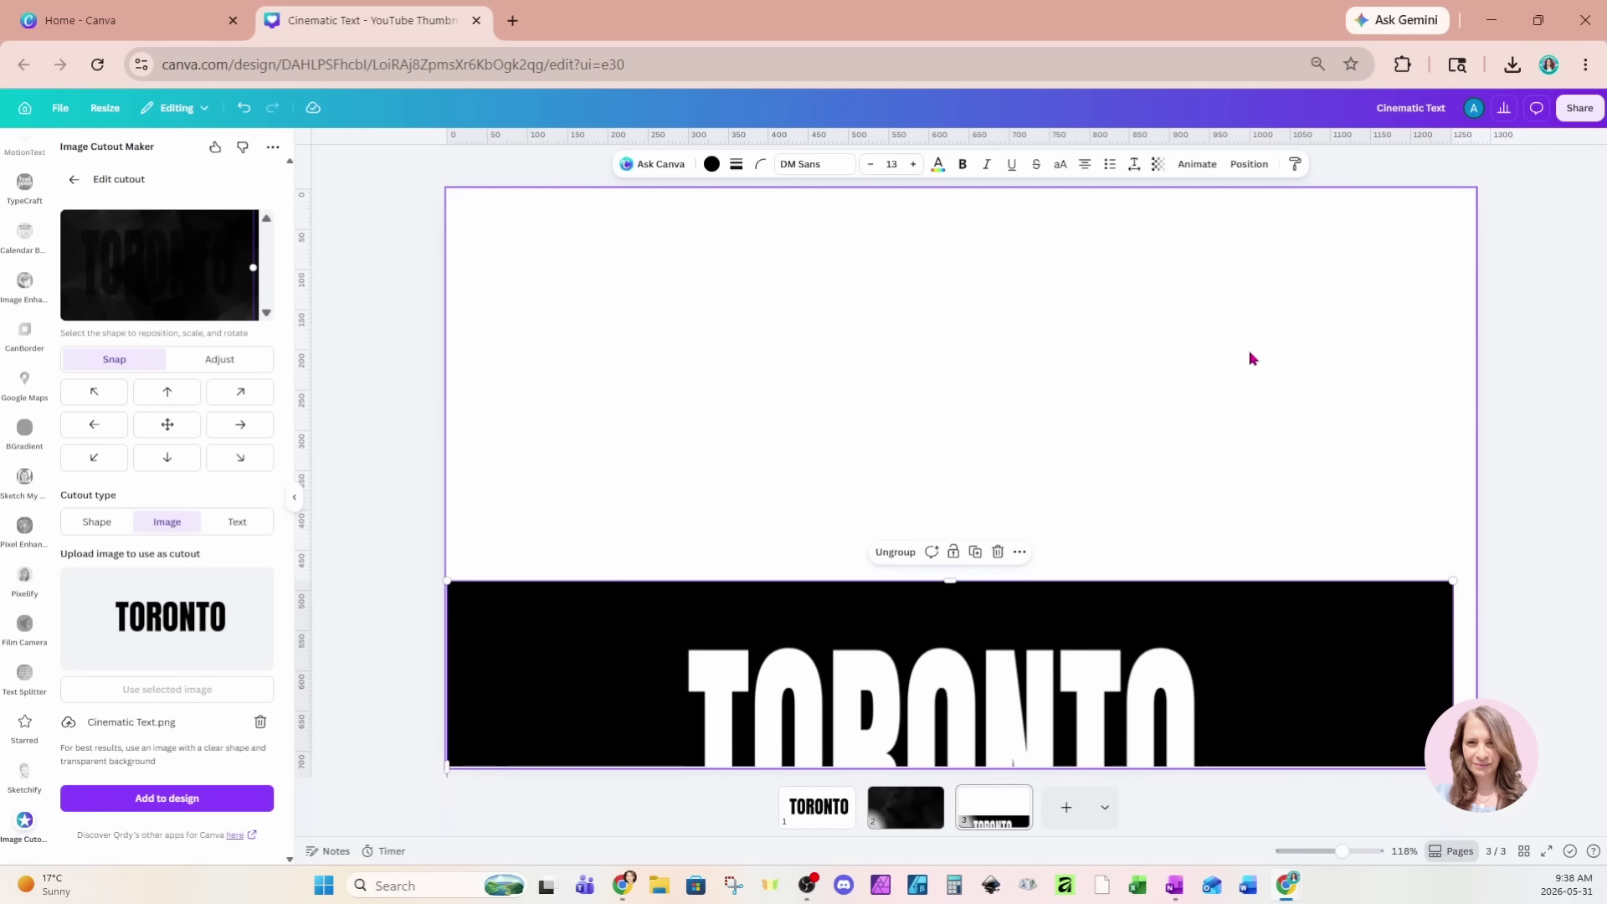
- Add the recently used 30-second Toronto skyline video to the page and set it as the background
scroll(22, 334, up, 5)
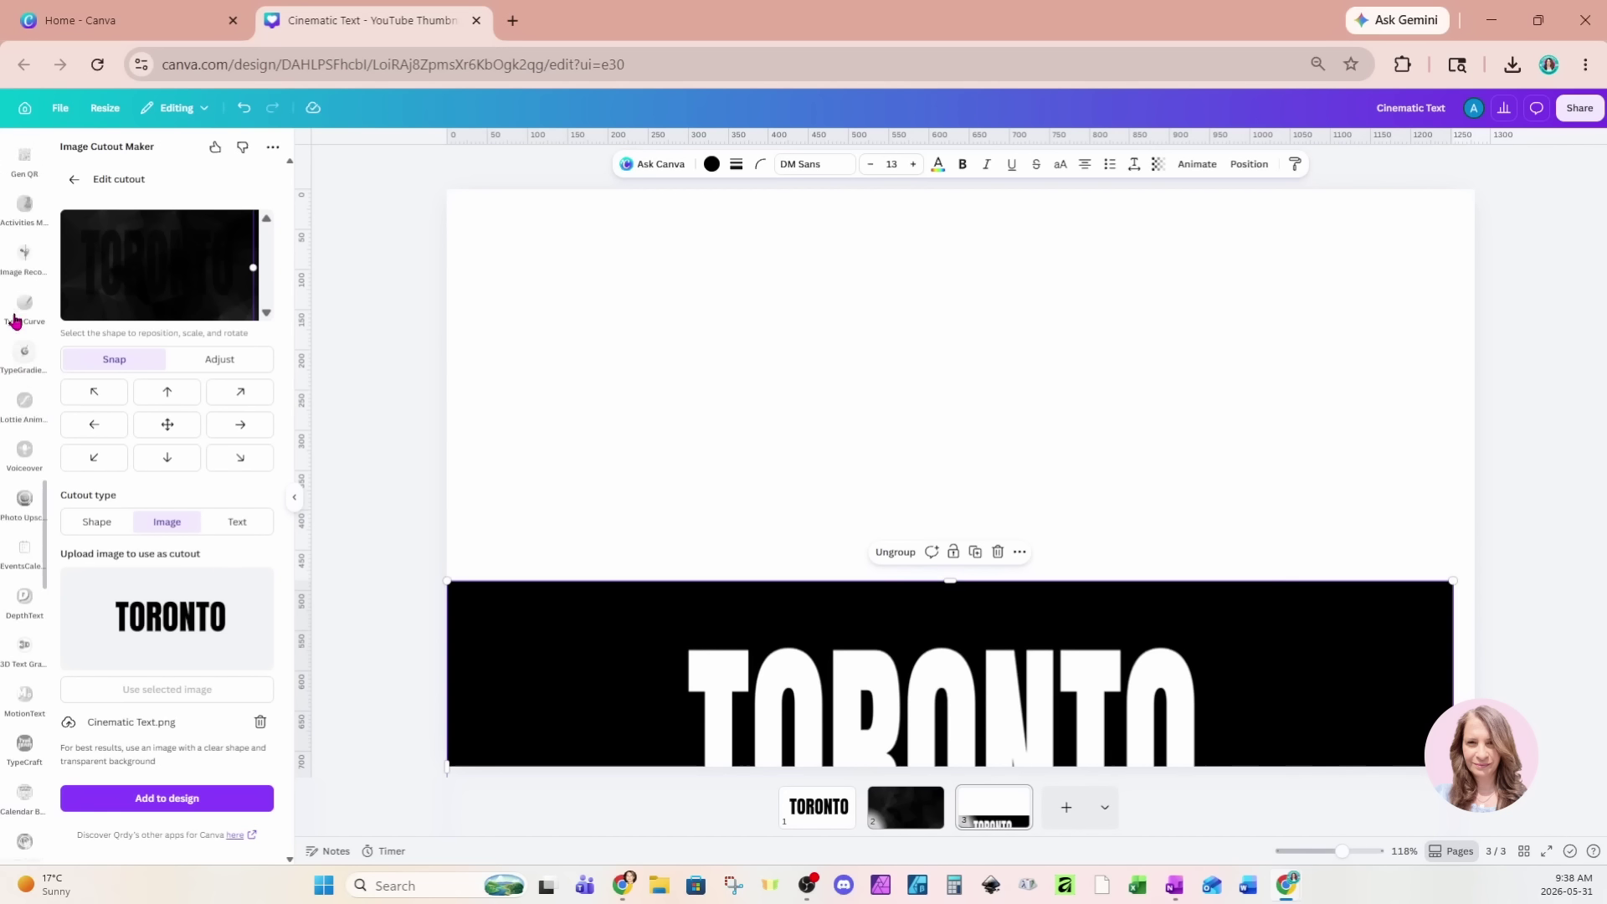
scroll(23, 333, up, 5)
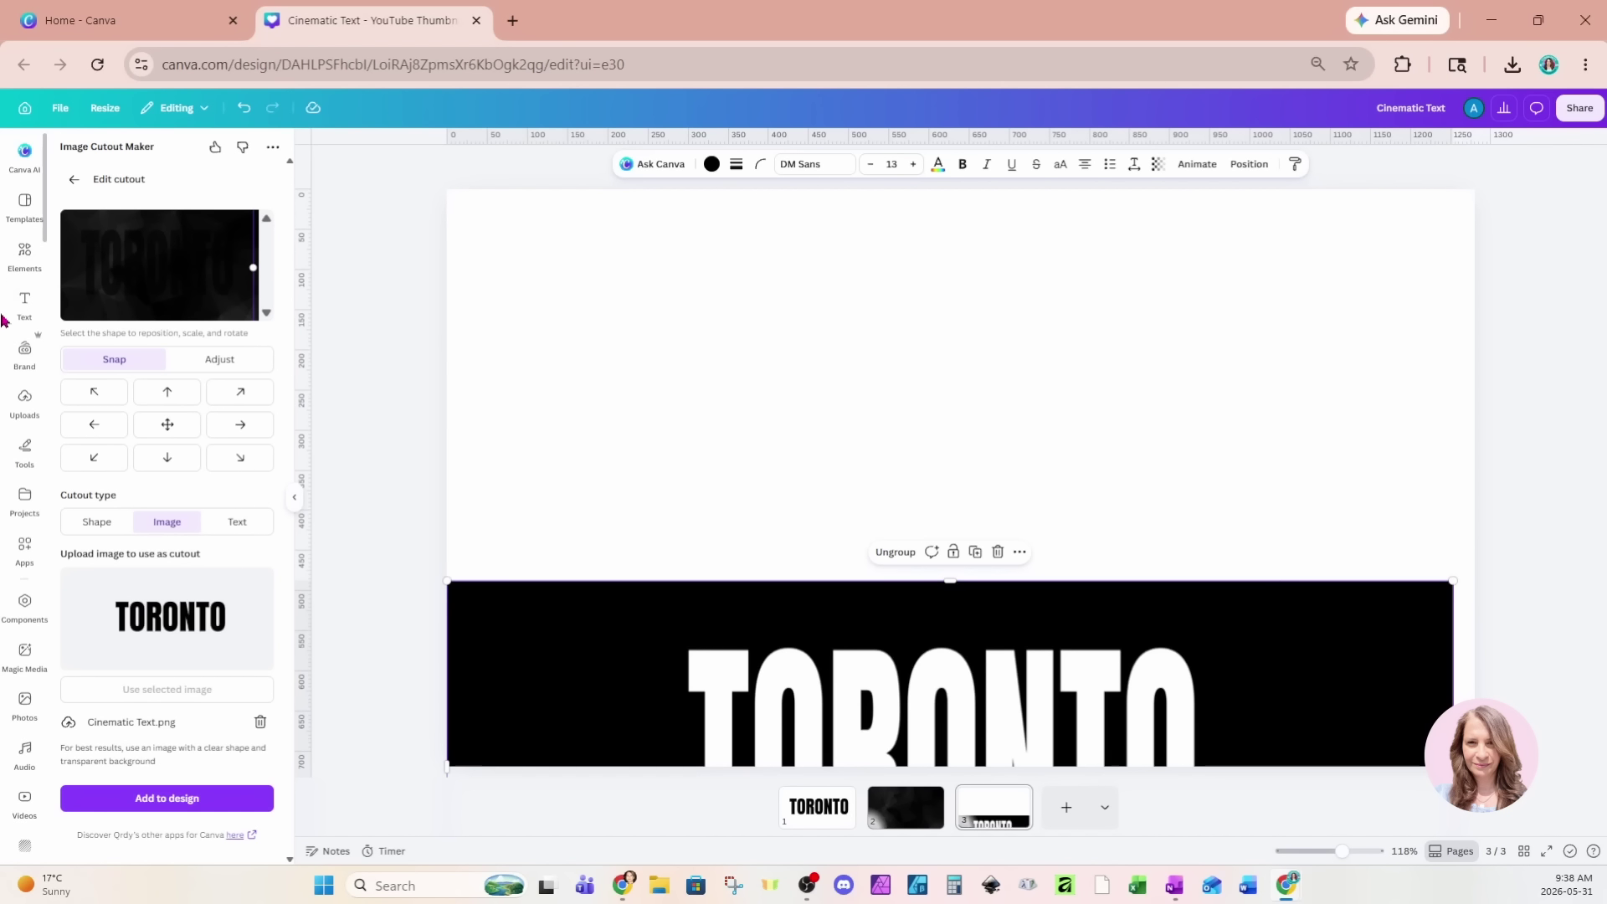
click(25, 255)
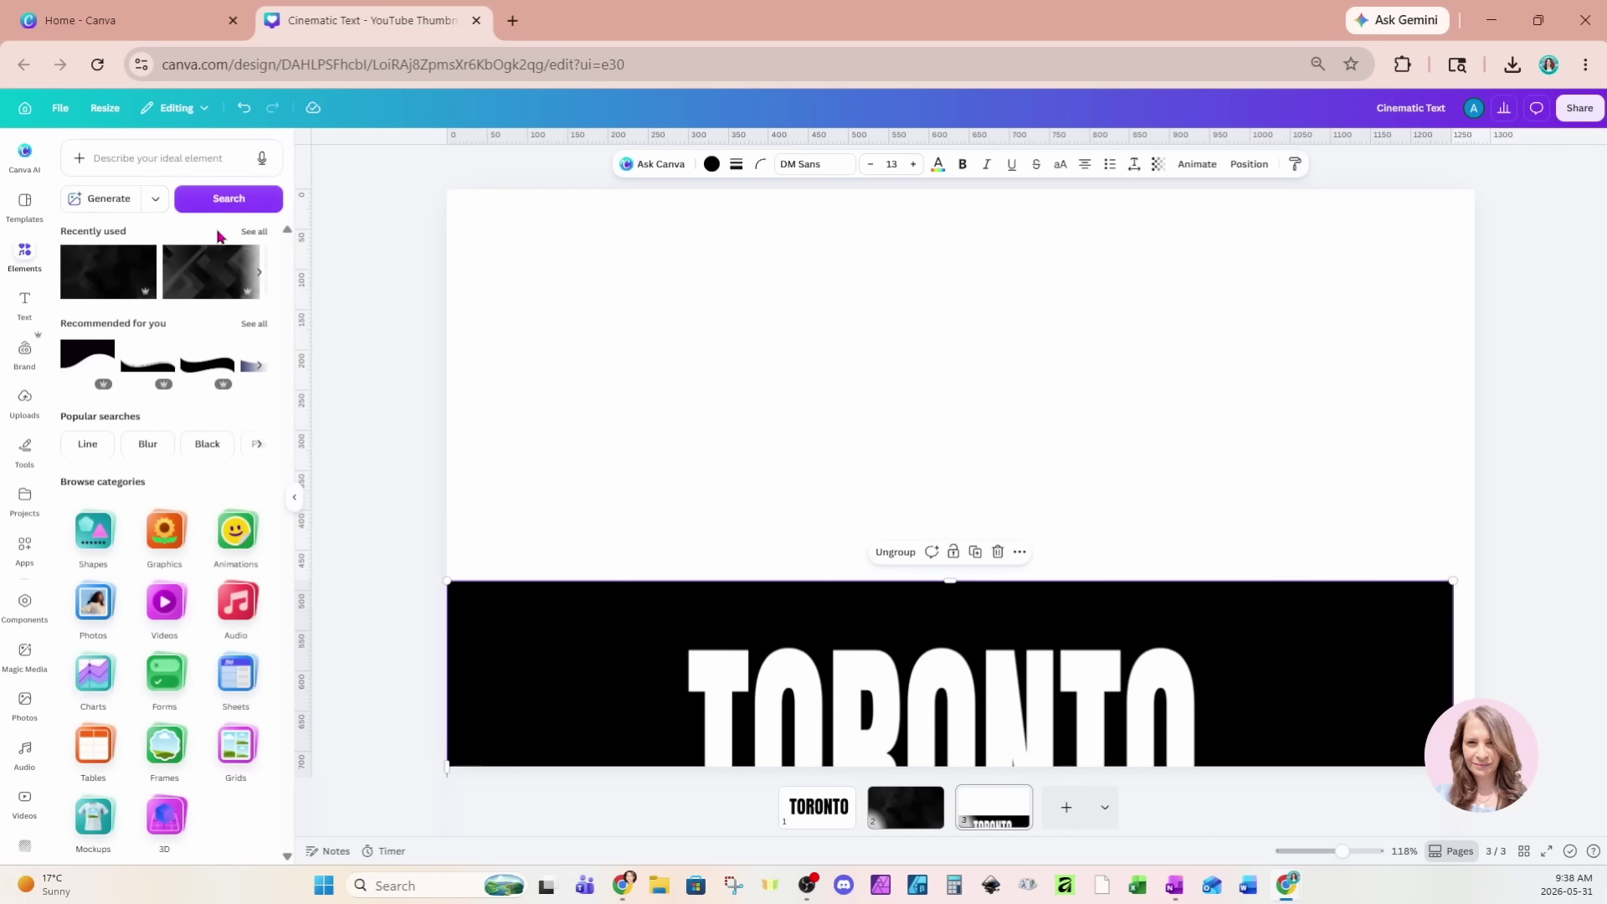
click(253, 232)
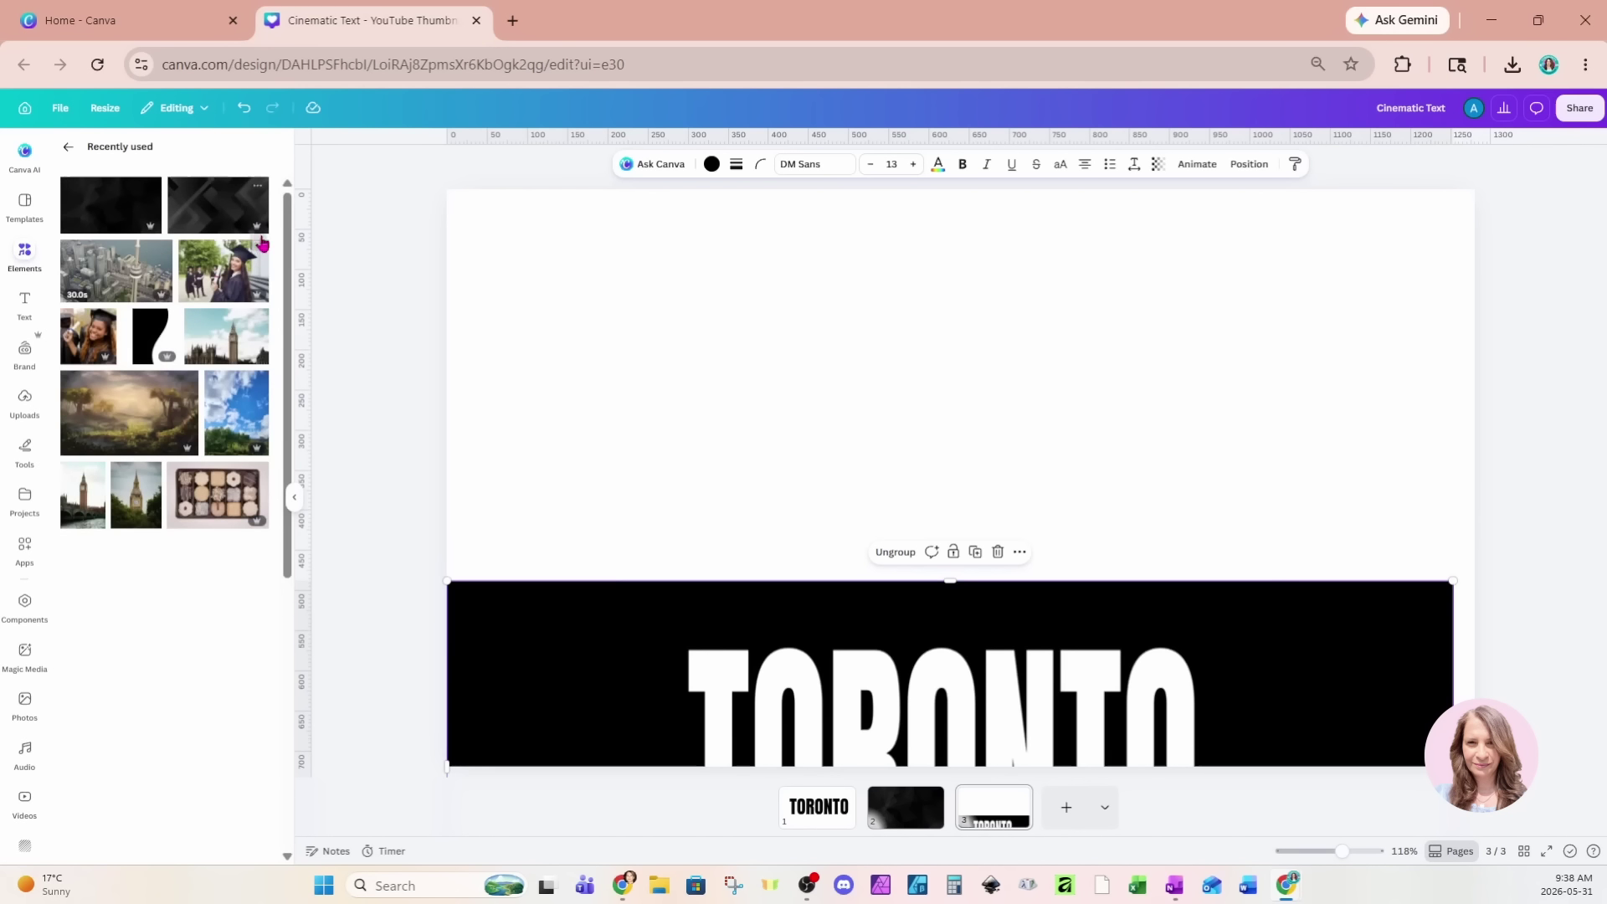
click(132, 287)
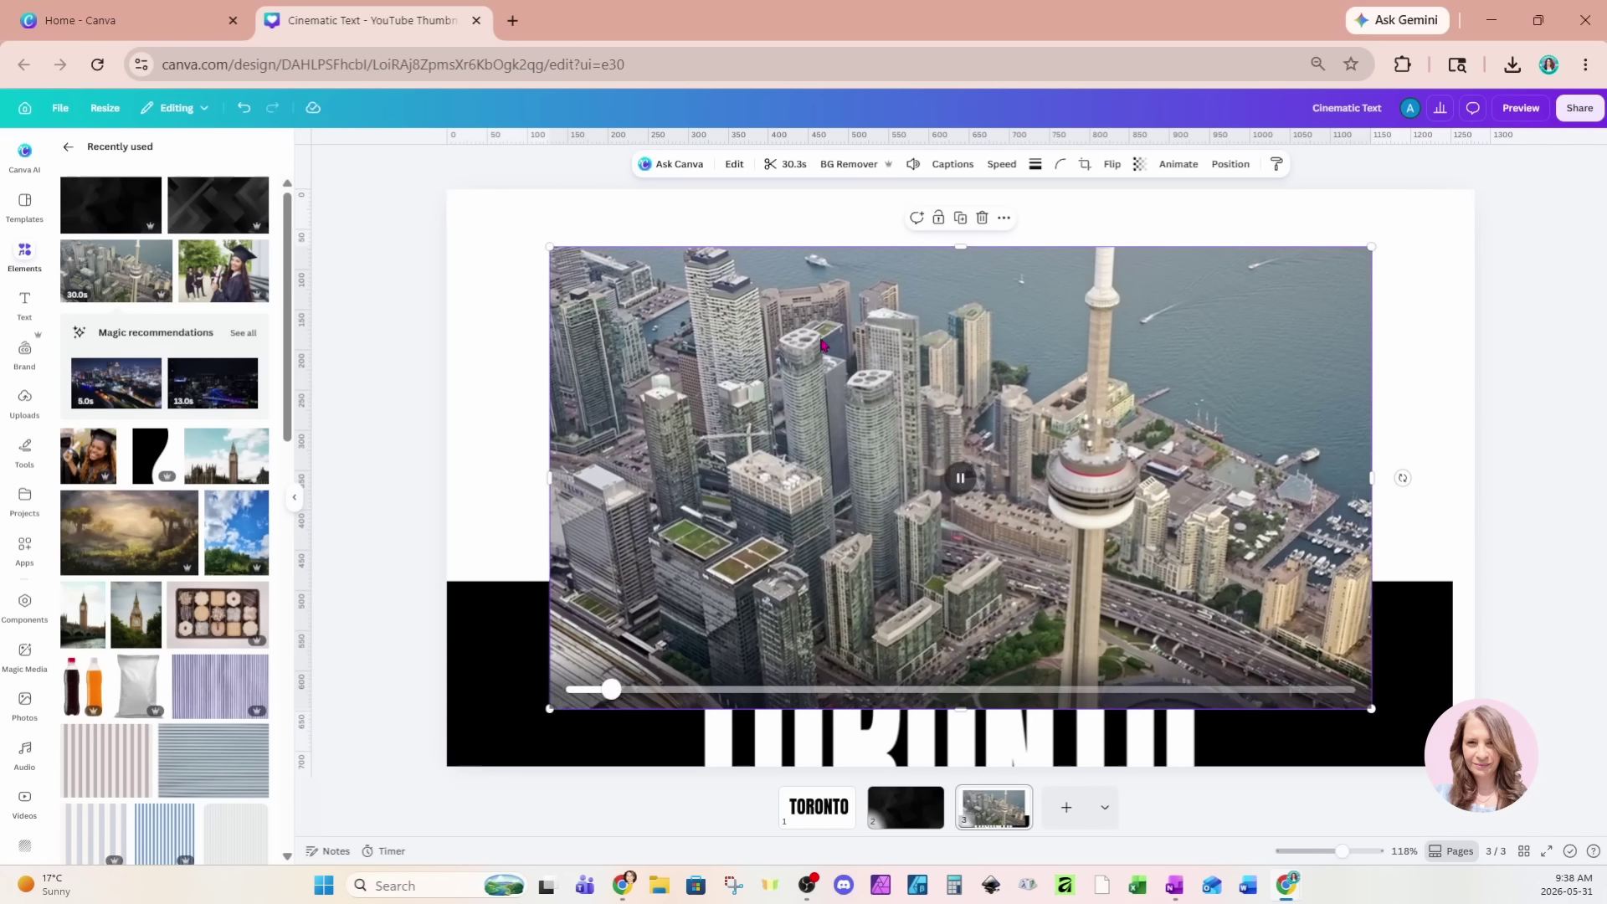
right_click(821, 339)
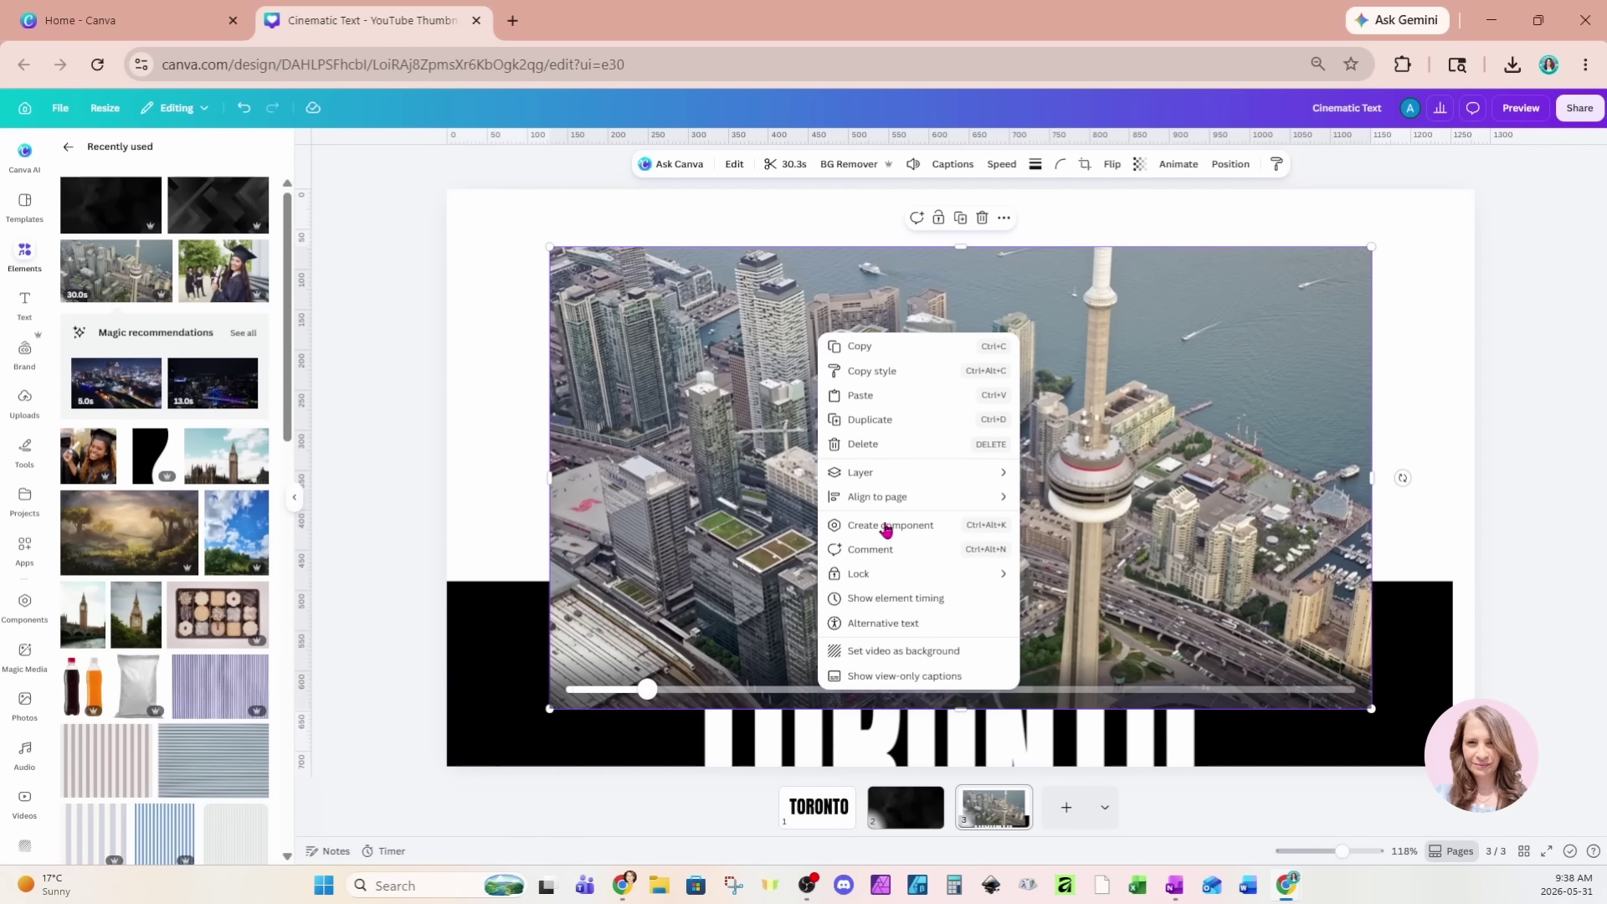
click(907, 652)
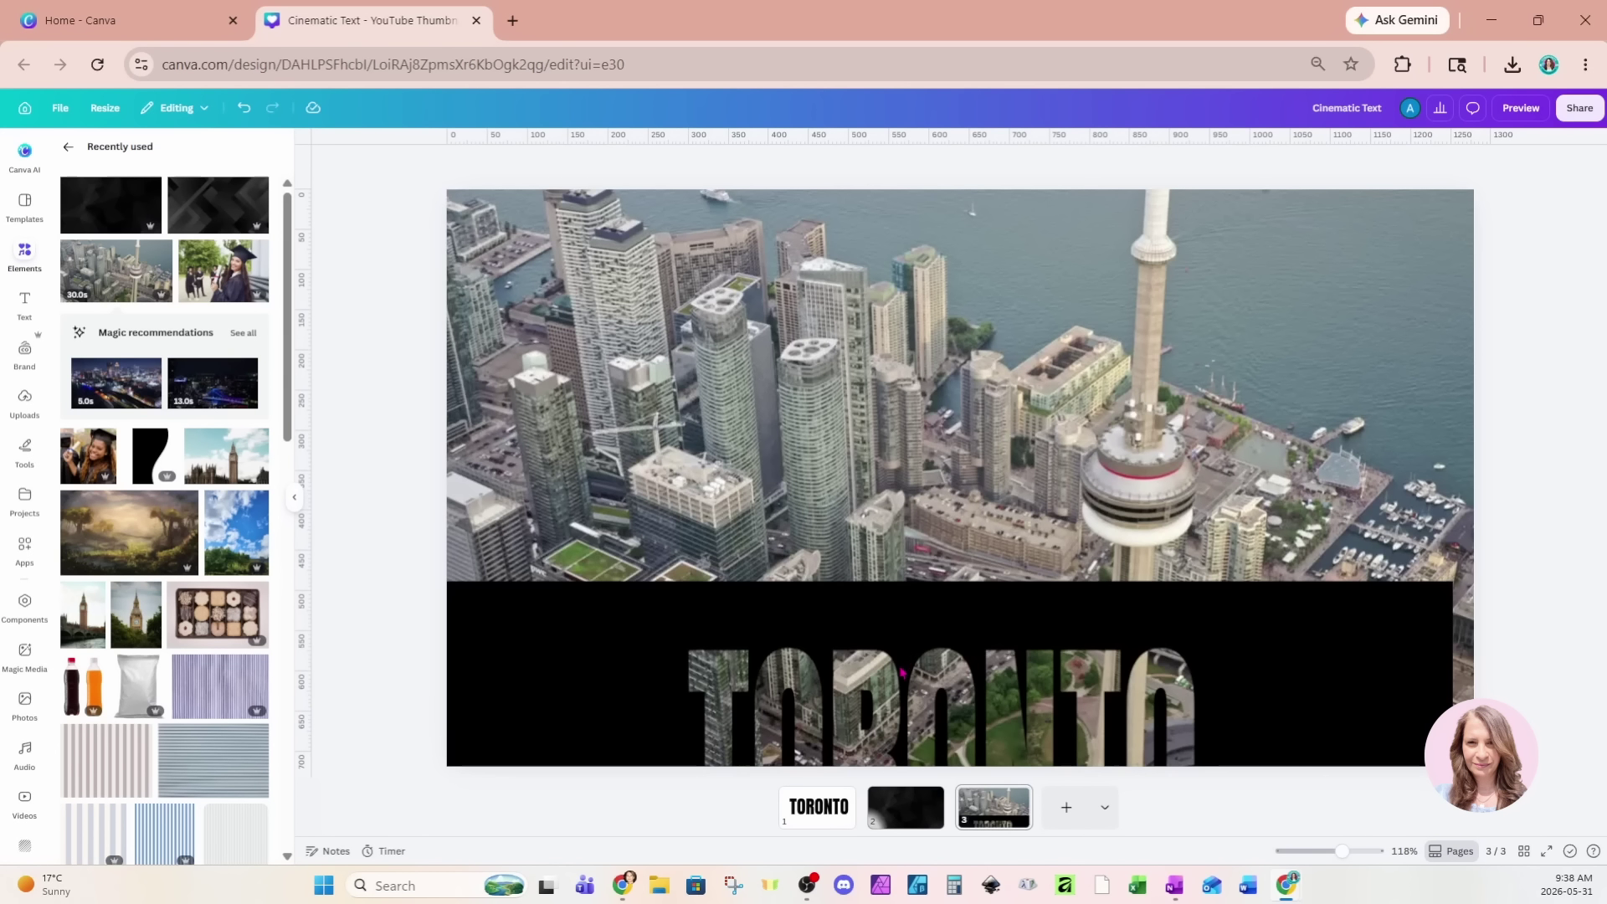
- Enlarge the TORONTO group until it covers the whole page height and align its left edge with the page's left edge
drag(1286, 736, 1189, 335)
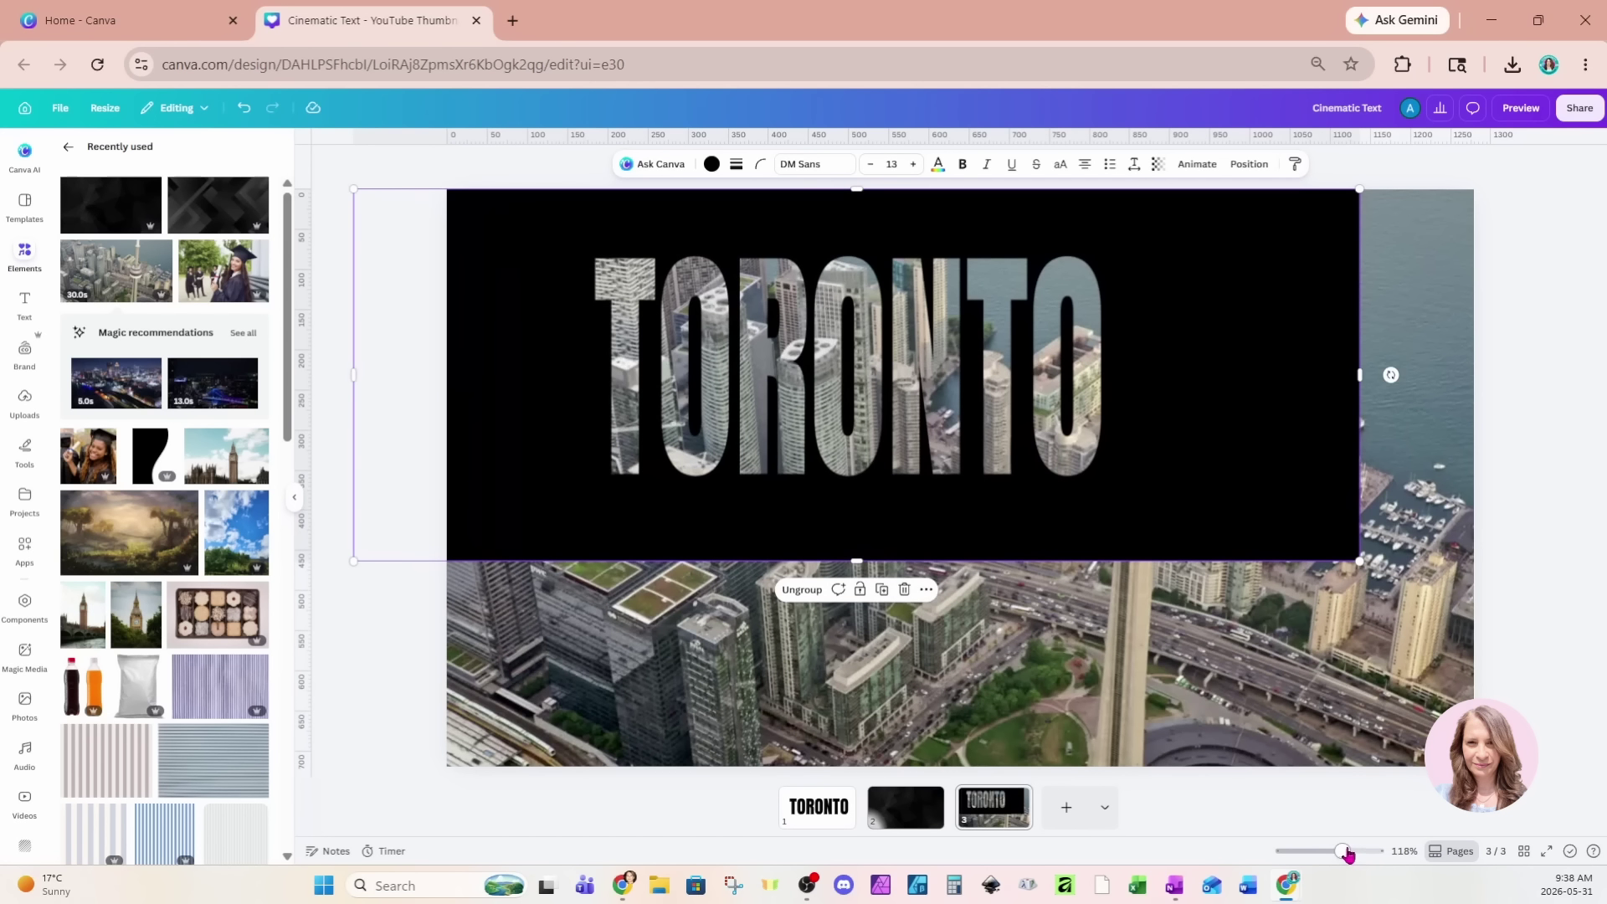
drag(1342, 854, 1321, 850)
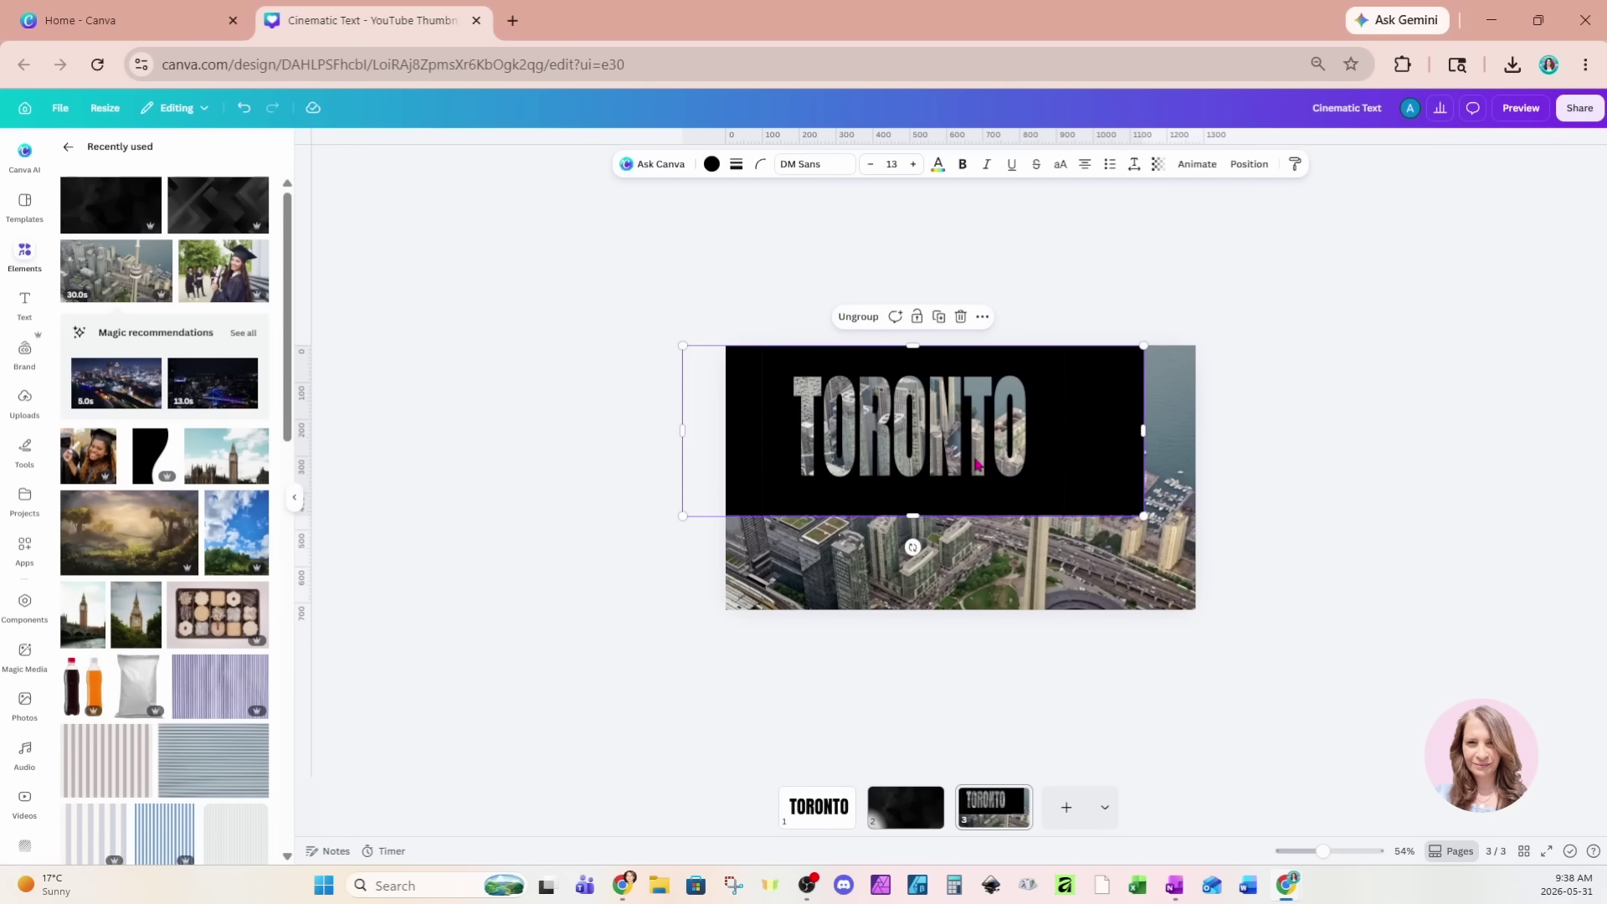
drag(1144, 517, 1590, 725)
drag(1394, 649, 1389, 607)
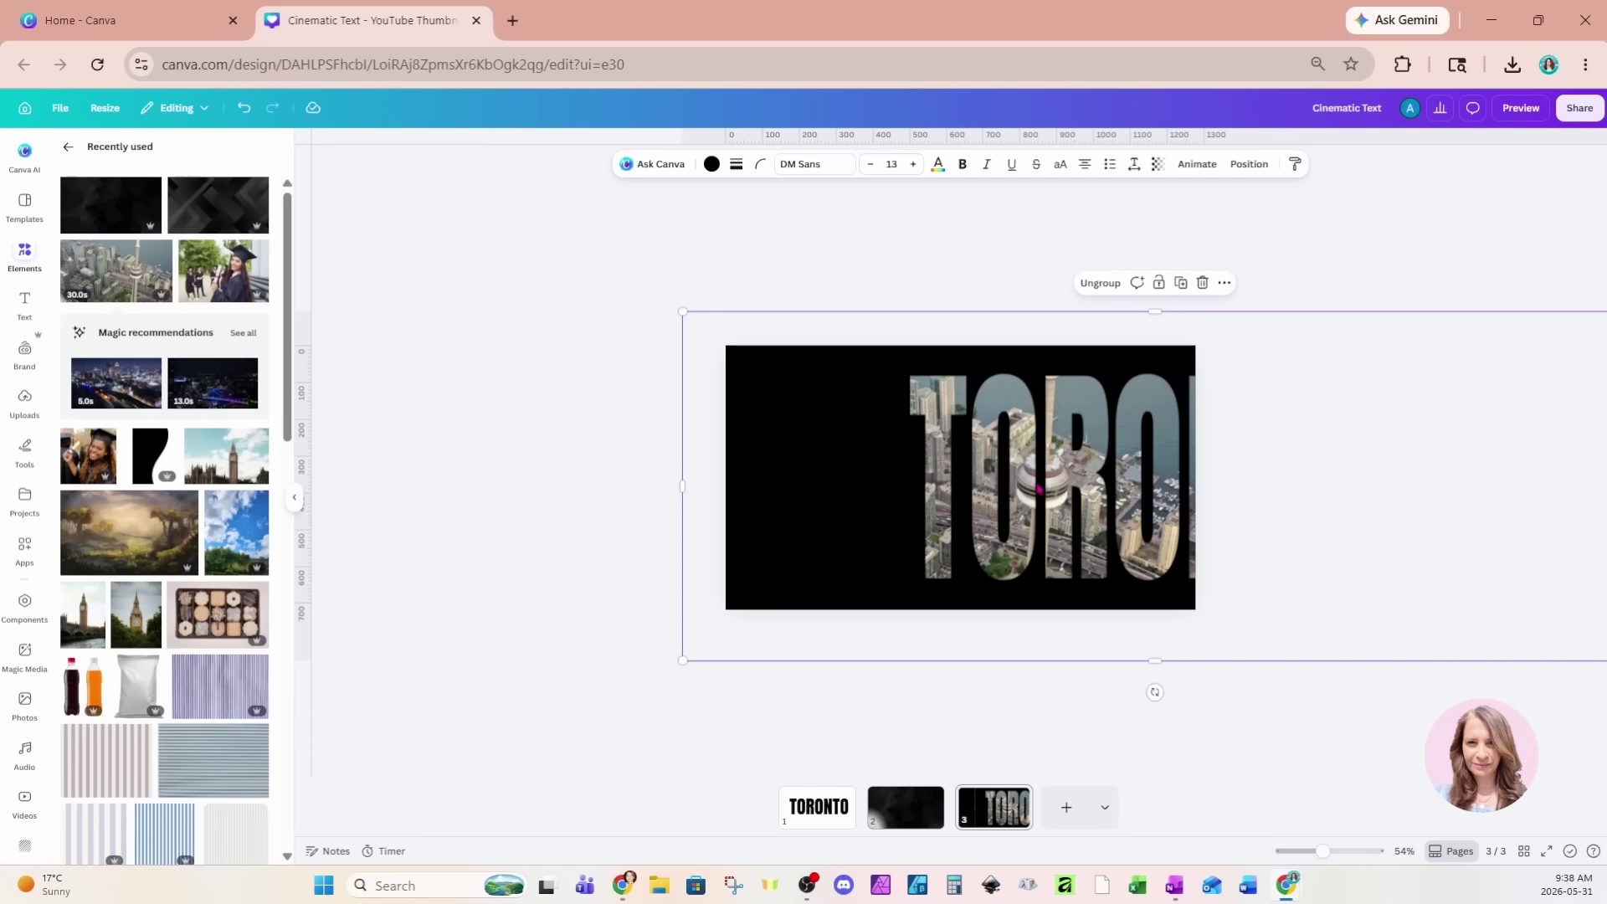
drag(1259, 631, 1302, 624)
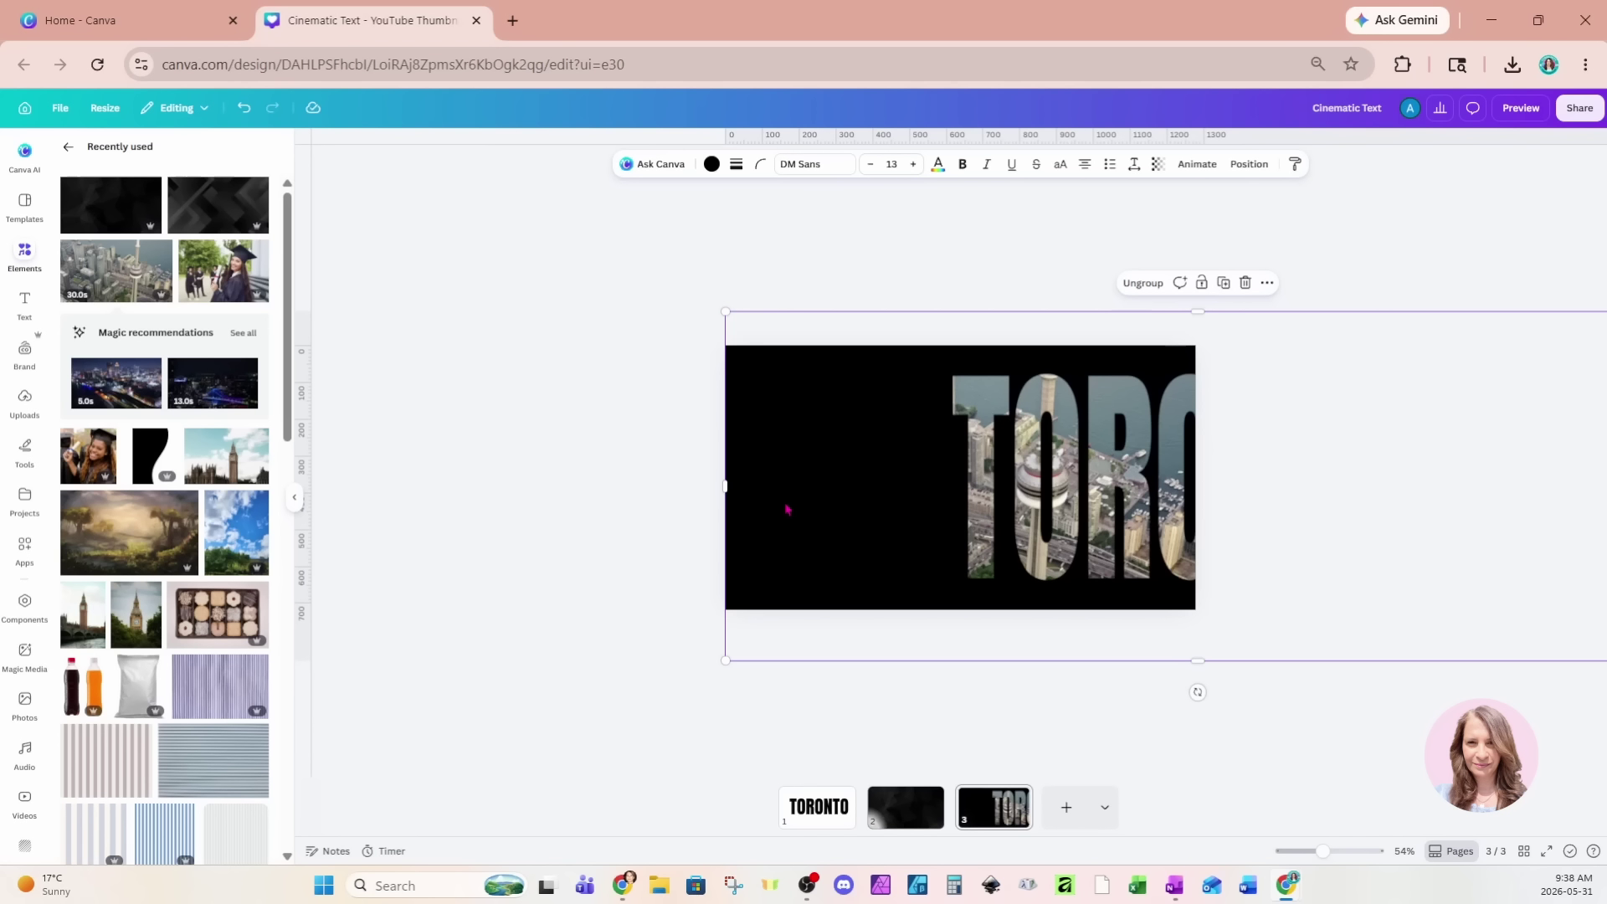
mouse_move(786, 506)
mouse_down()
mouse_move(810, 500)
mouse_move(783, 500)
mouse_up()
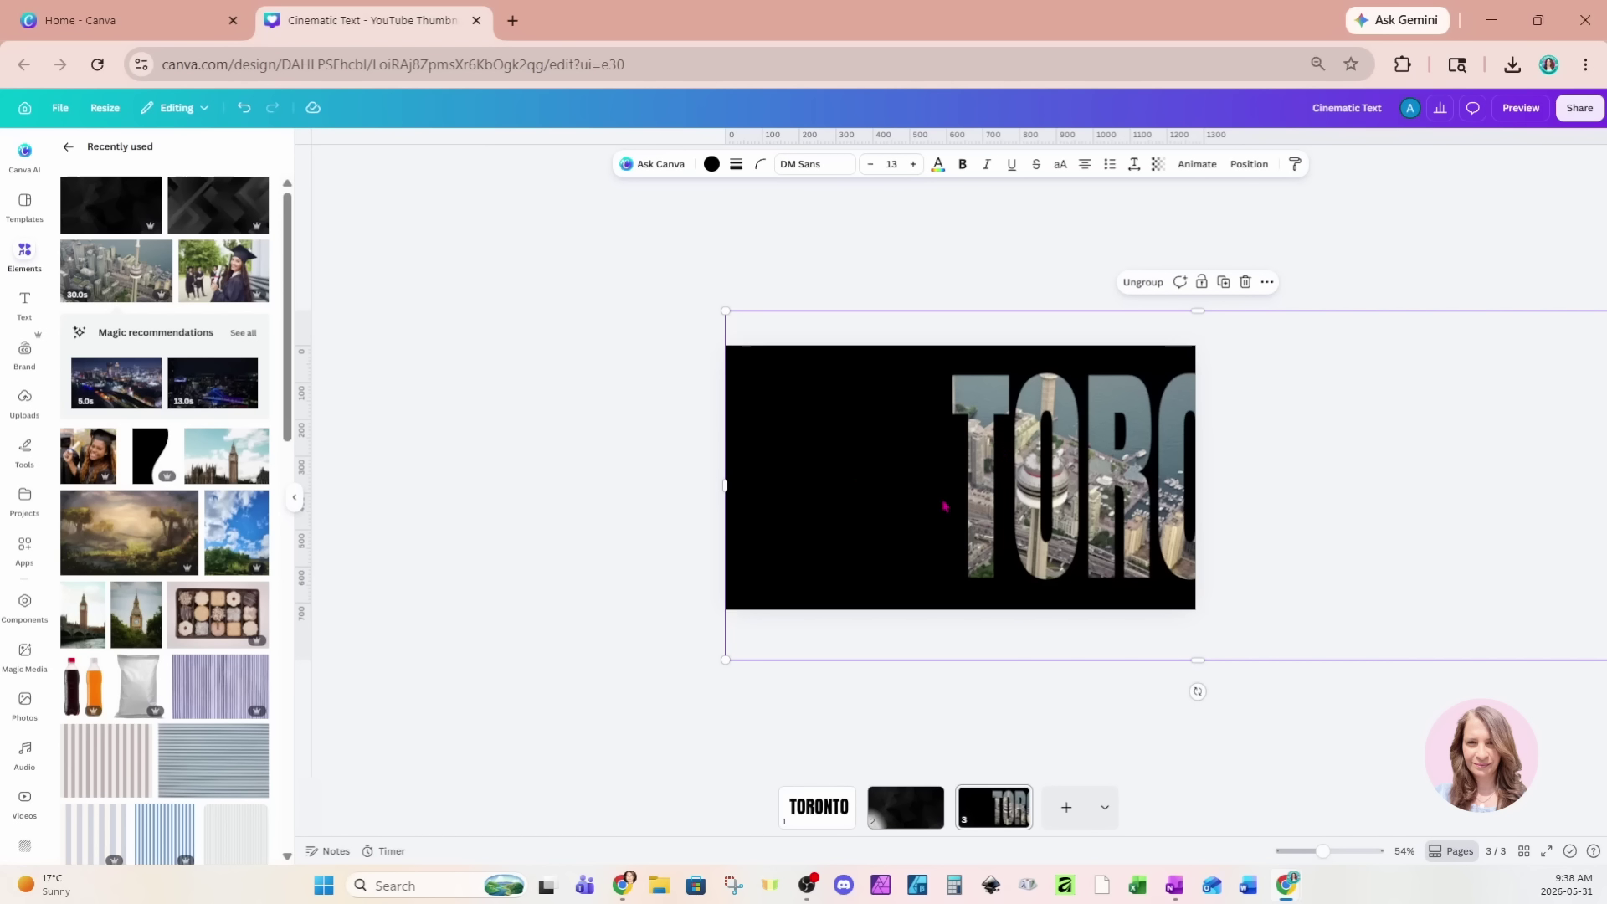
- Create a custom animation for the TORONTO group that moves it leftward across the page along a straight horizontal path
click(1204, 172)
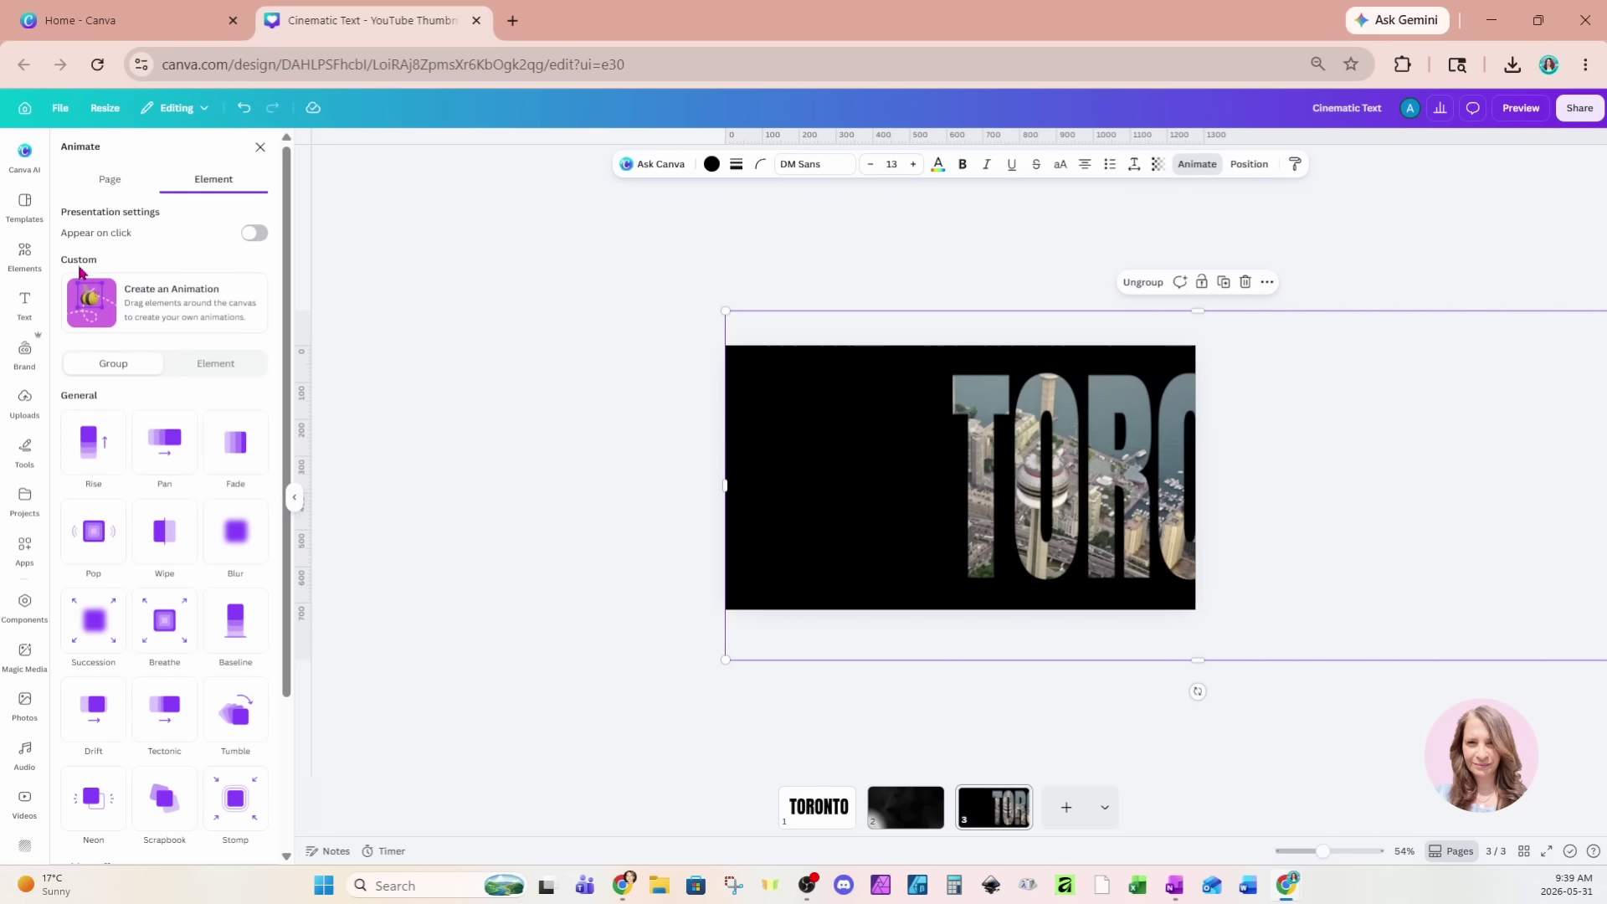
click(157, 297)
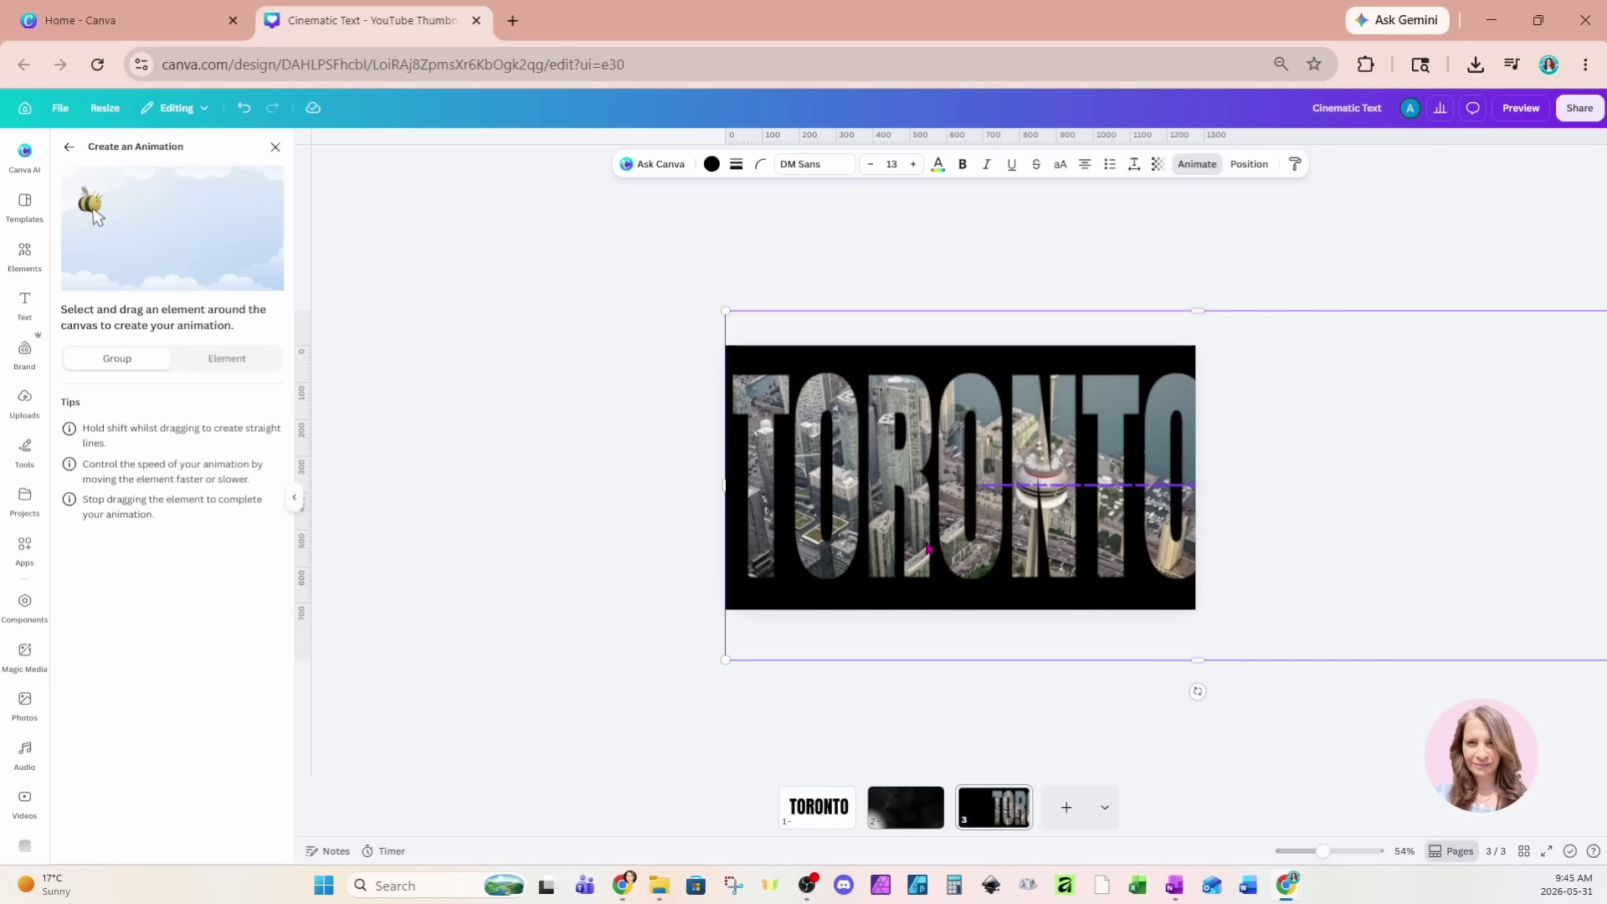
drag(924, 549, 921, 549)
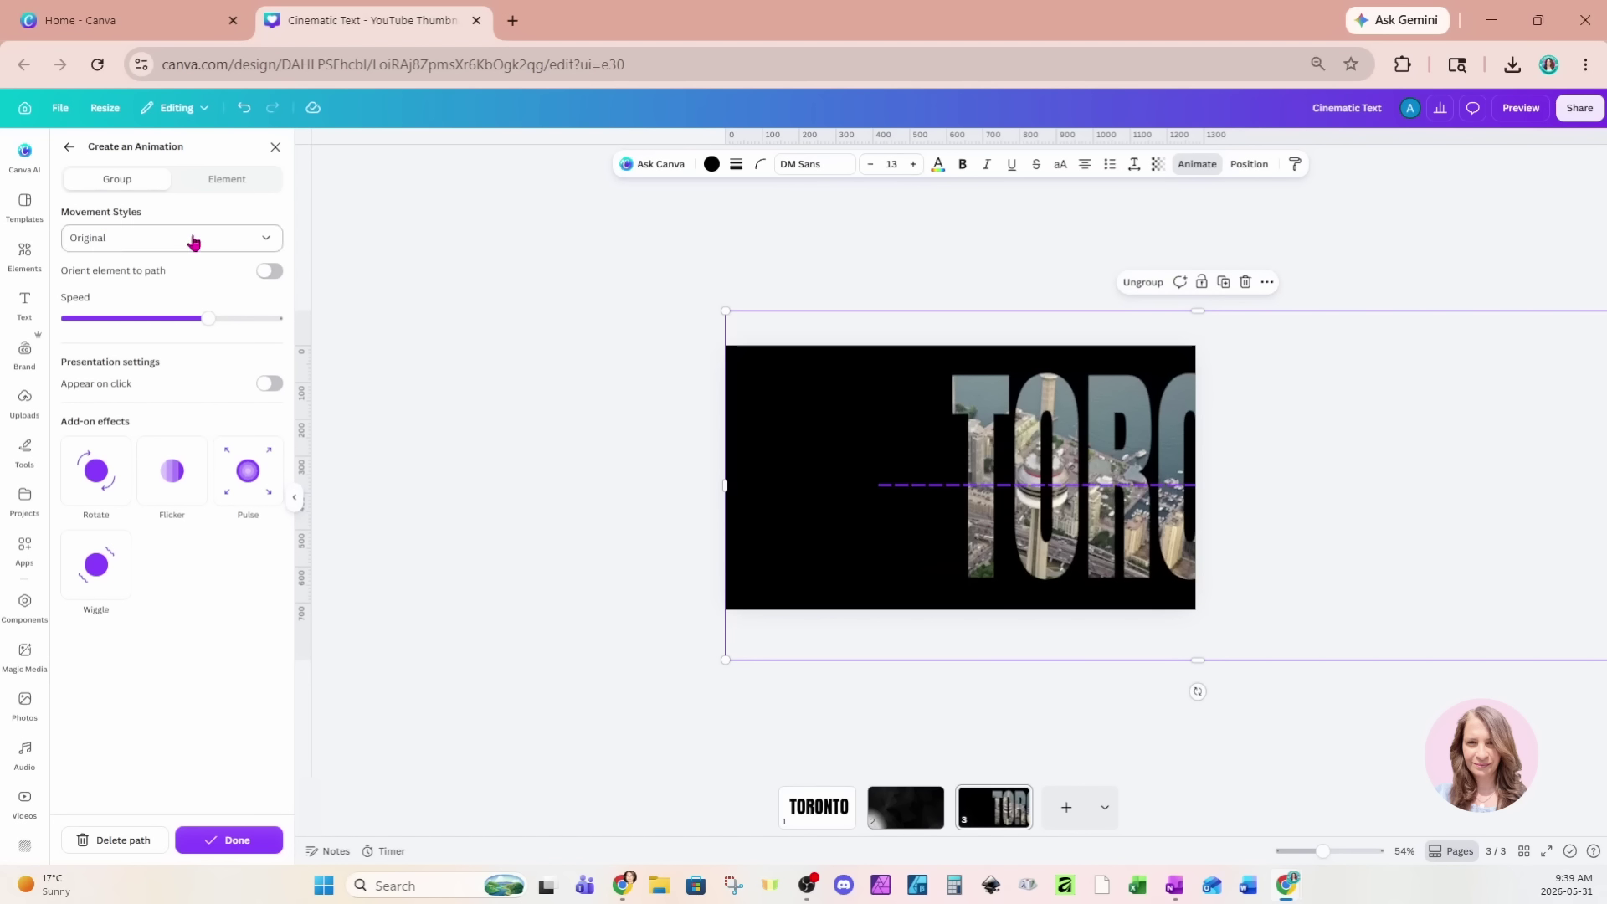
- Try the Smooth, Steady and Original movement styles on the group's animation
click(265, 241)
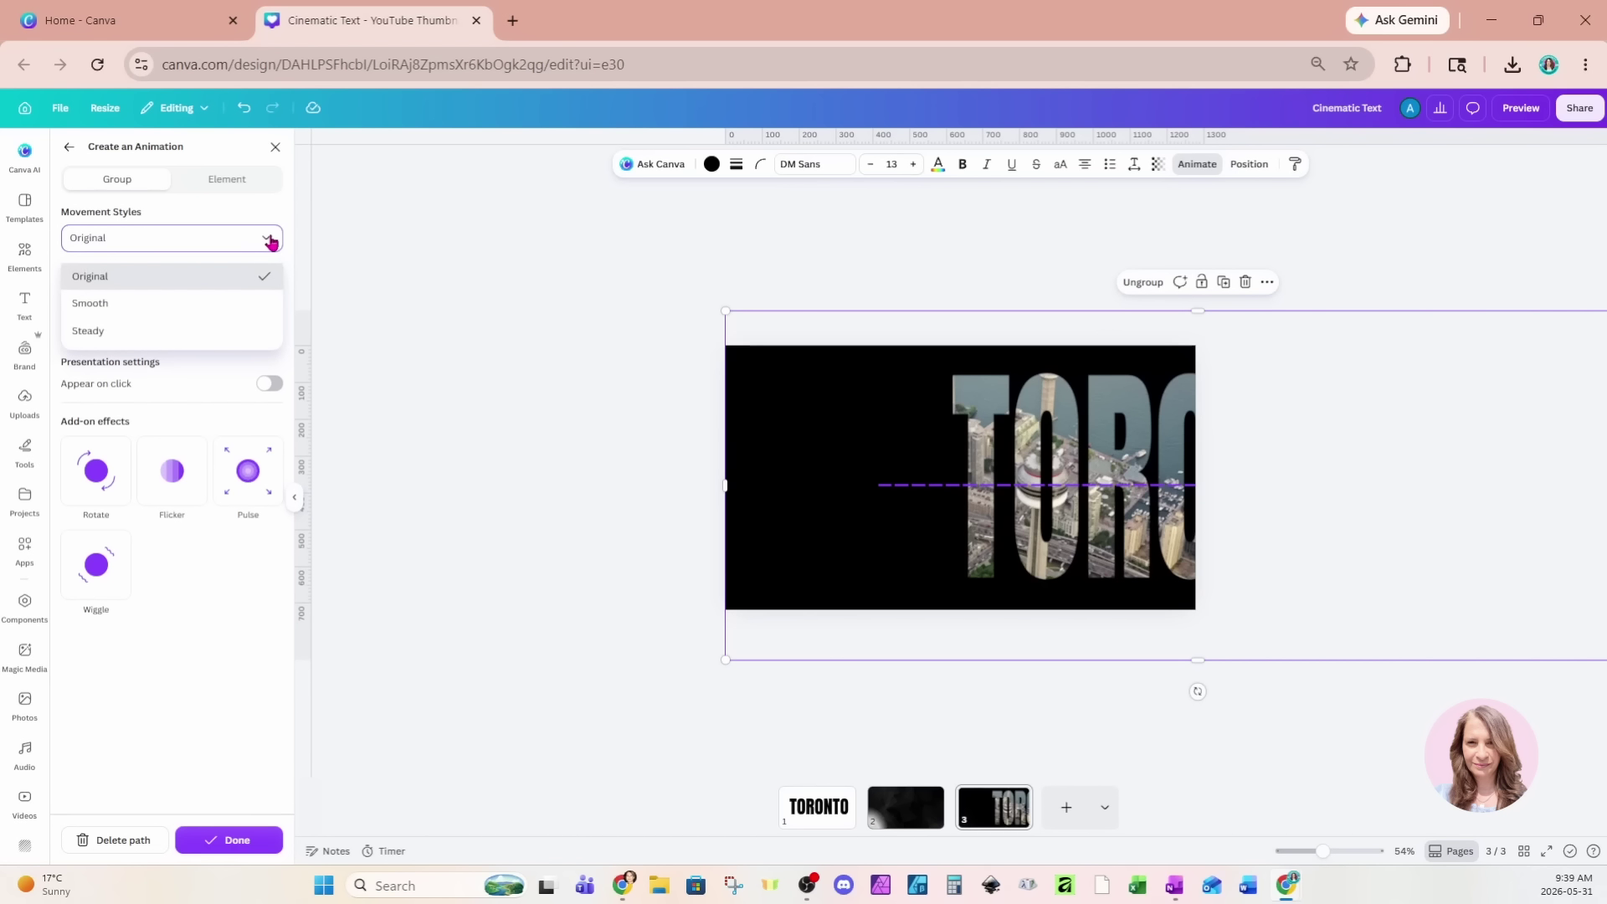
click(136, 314)
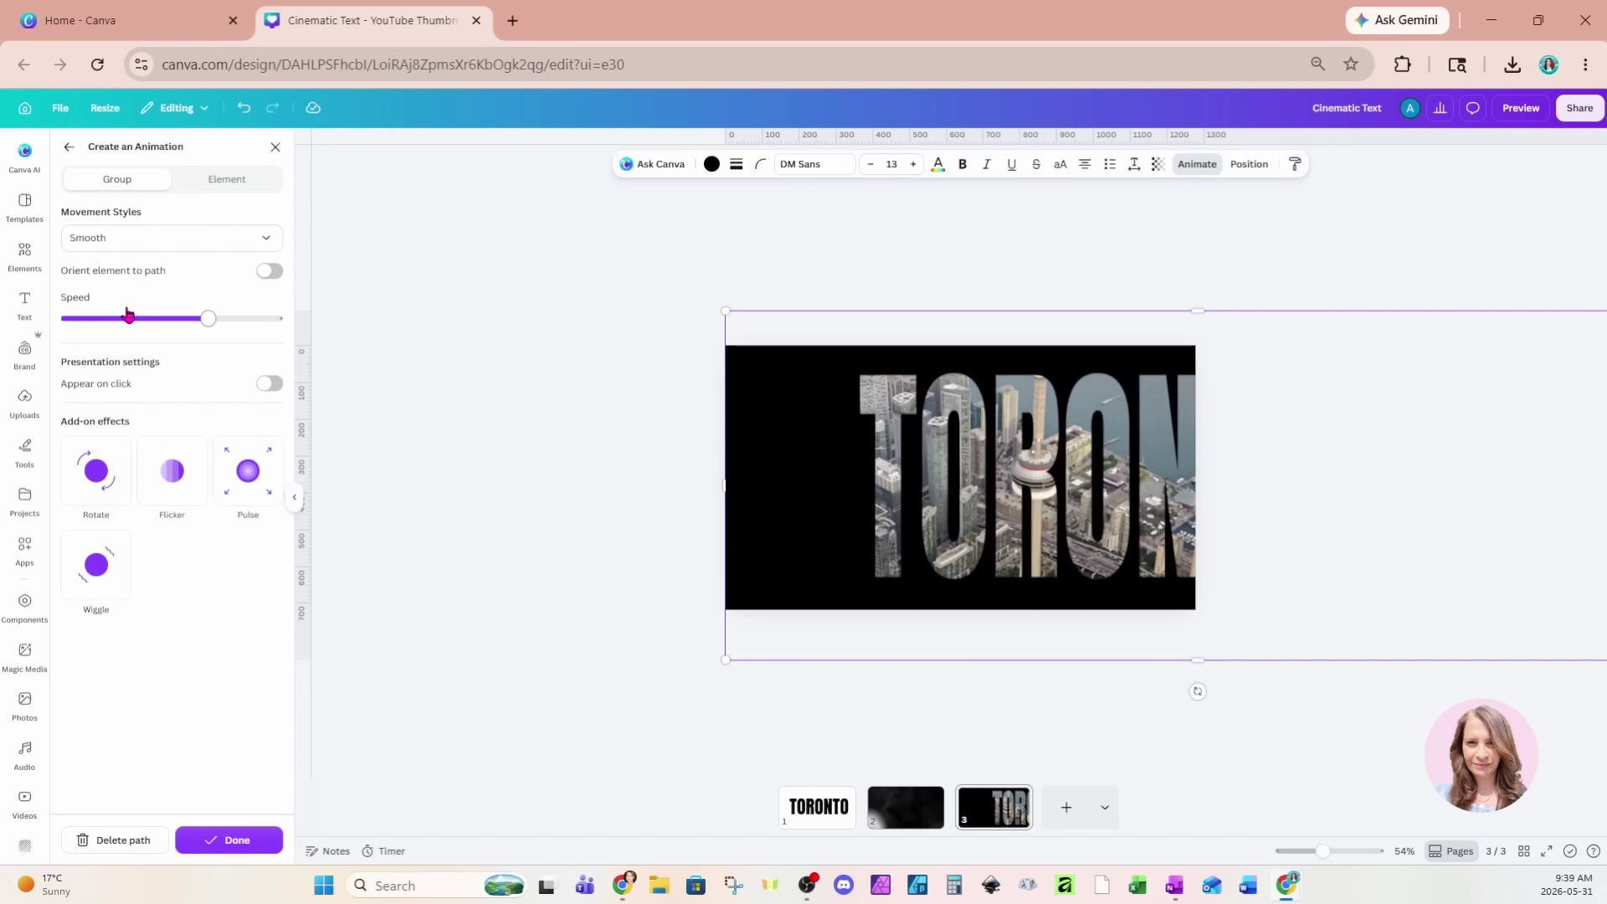
click(263, 240)
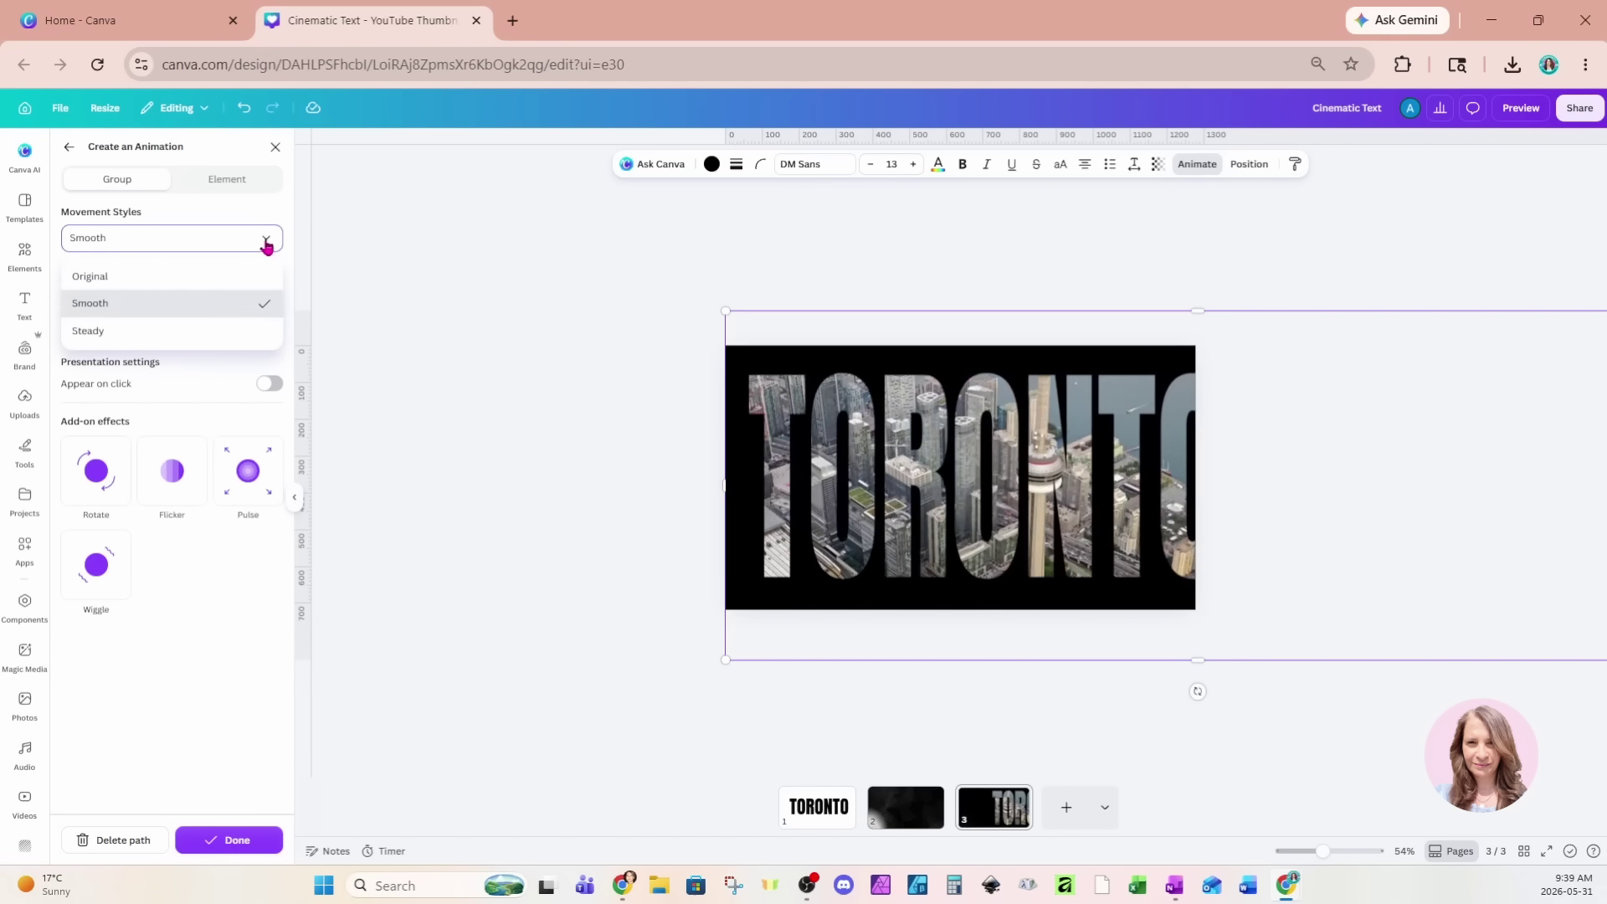
click(127, 335)
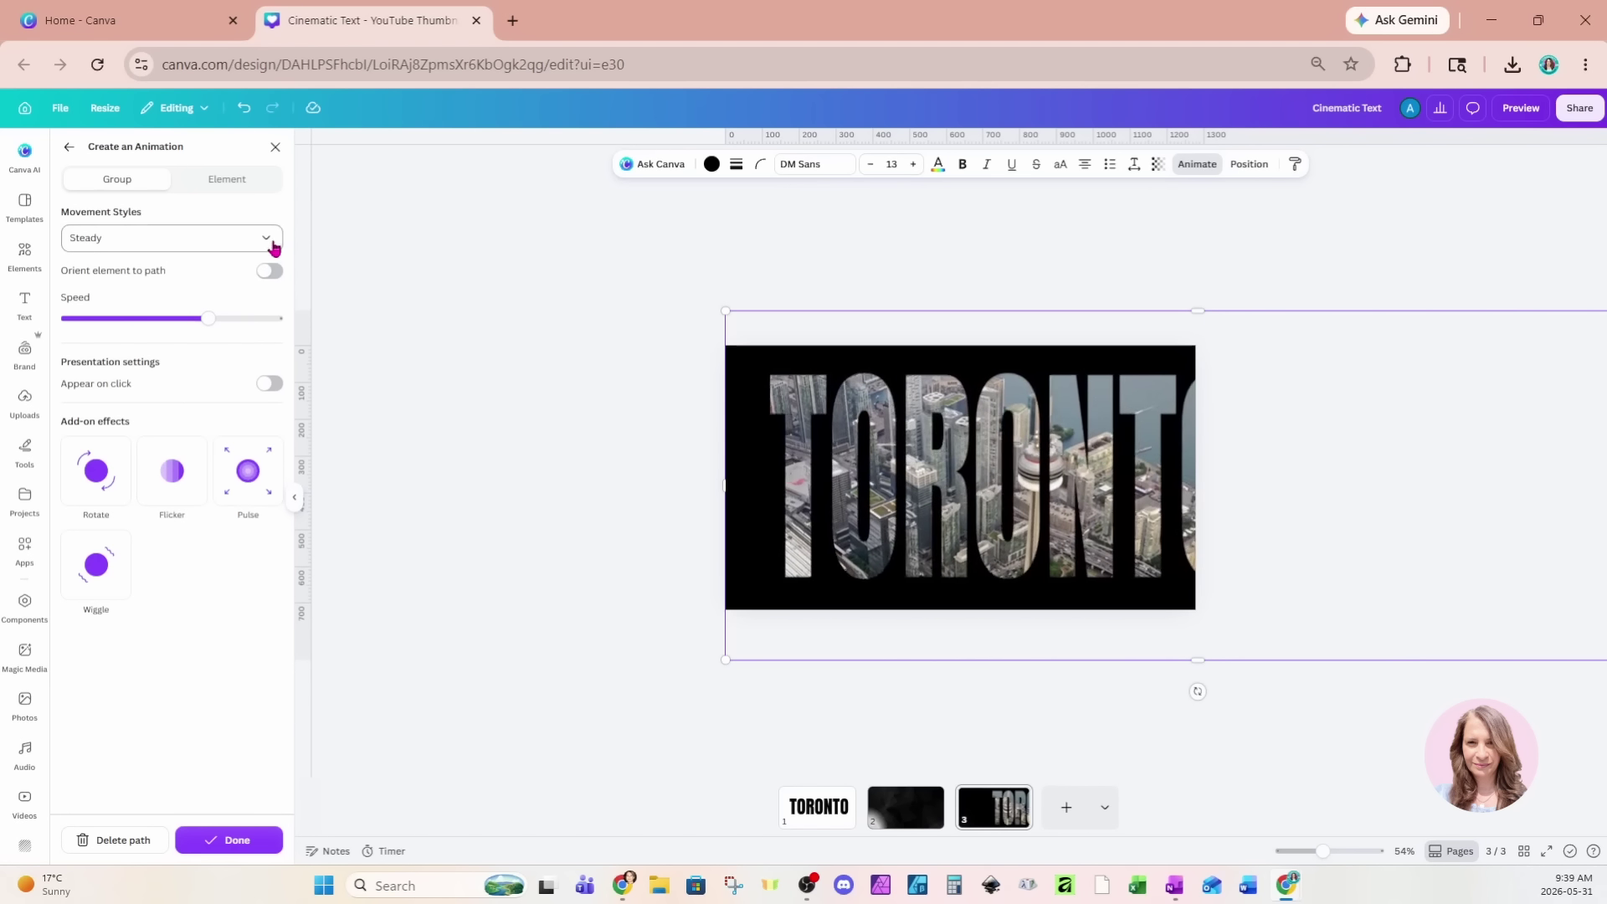
click(270, 242)
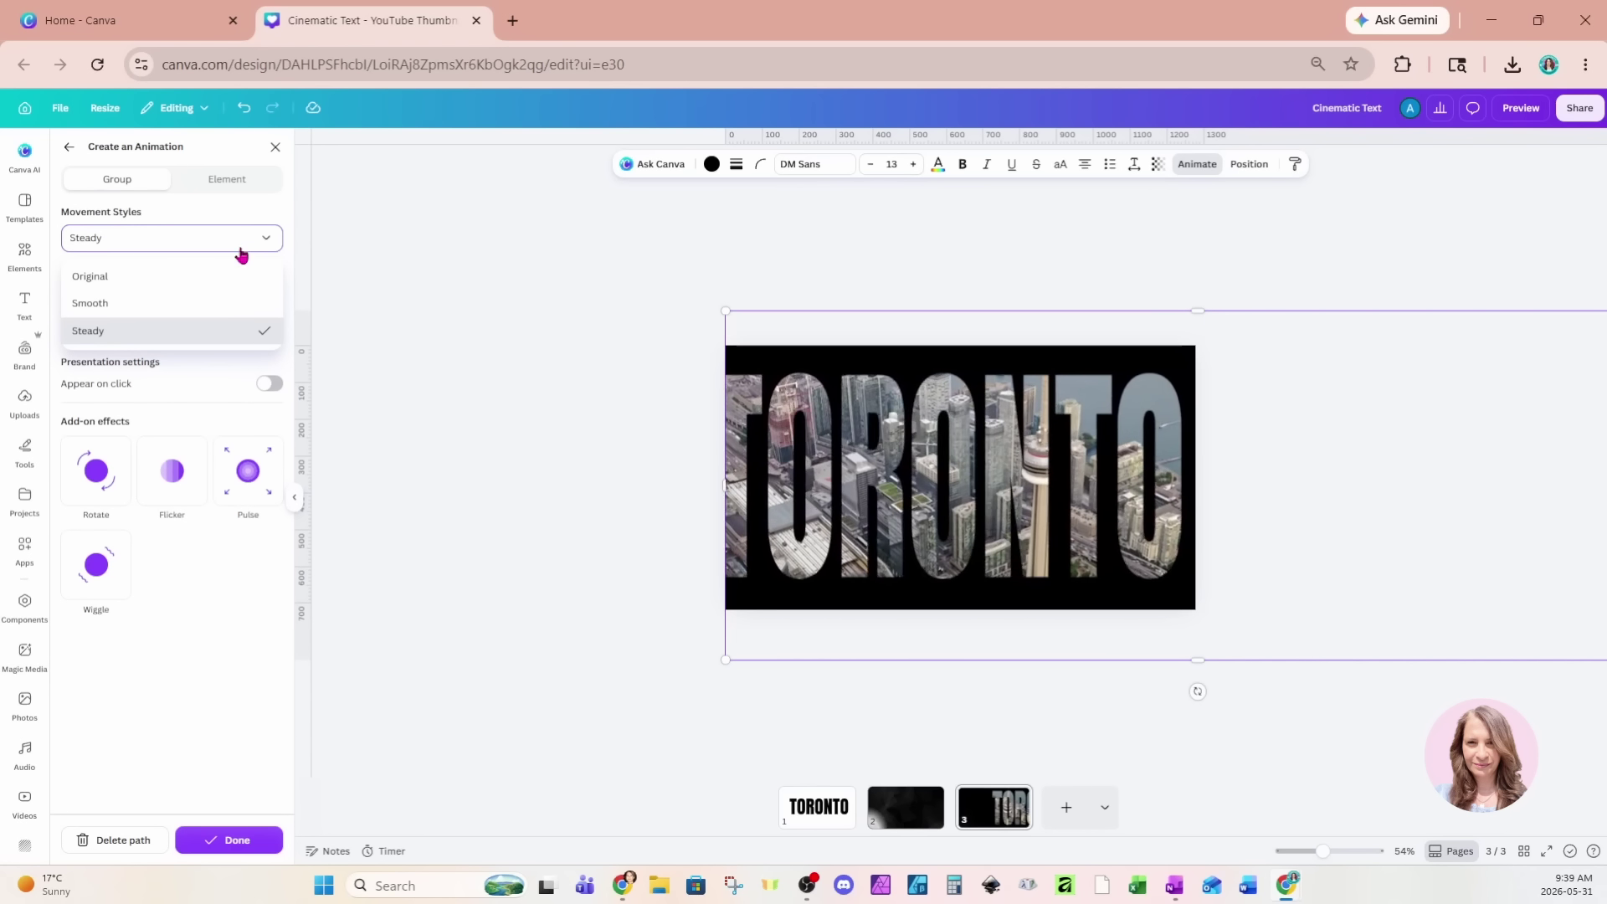
click(132, 280)
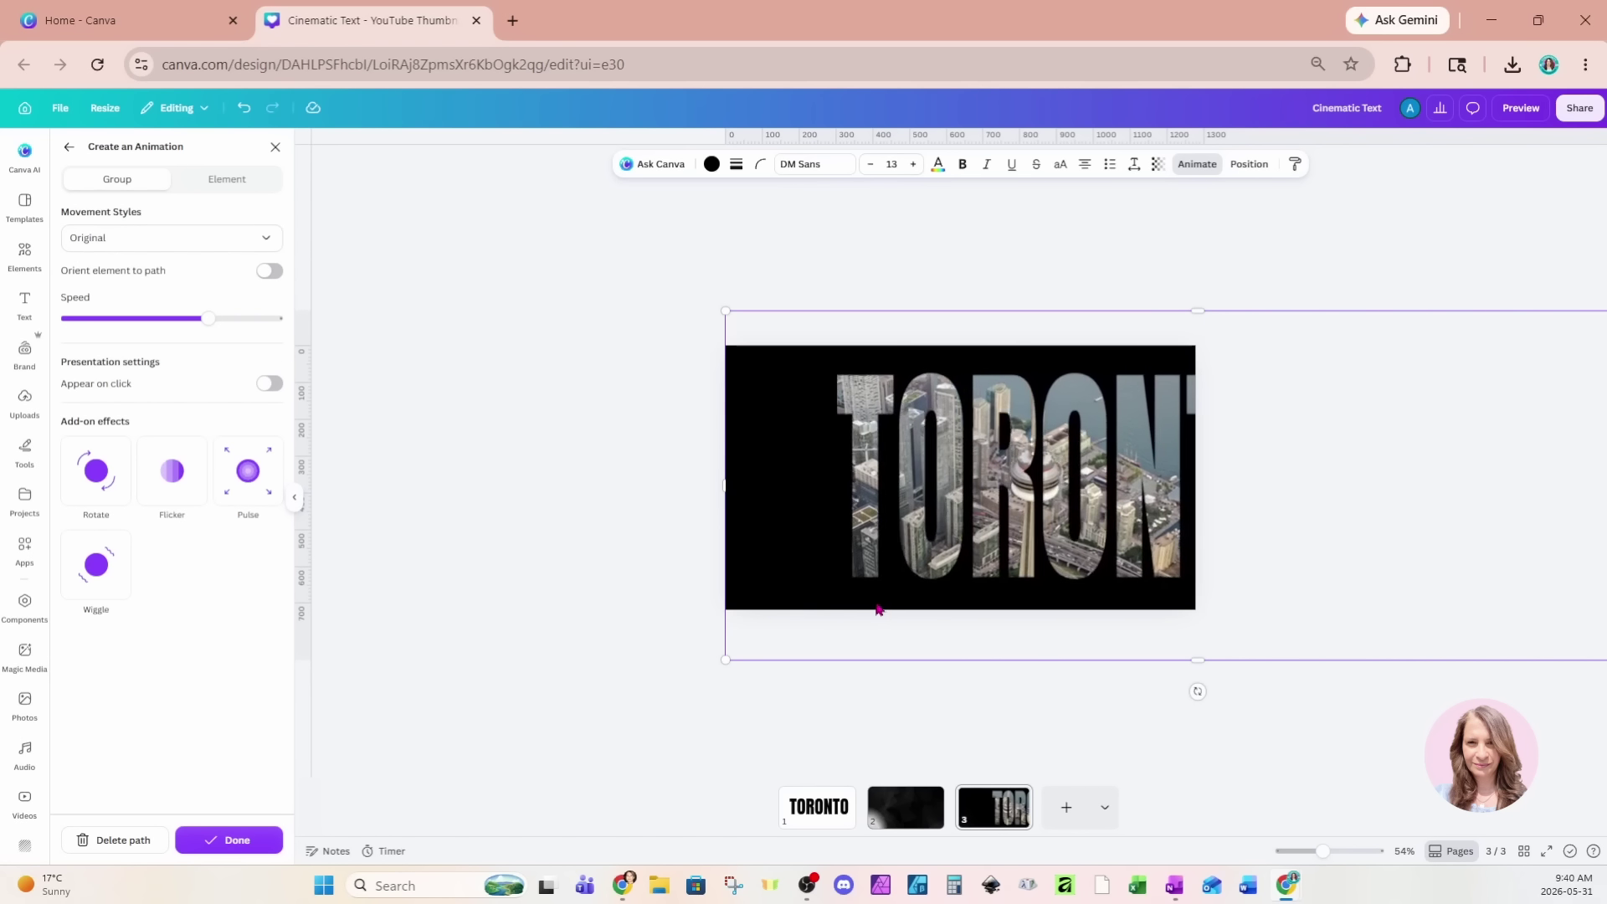
- Set the animation's movement style to Steady, try faster speeds, and slow it to about a fifth of the speed range
click(276, 242)
click(149, 334)
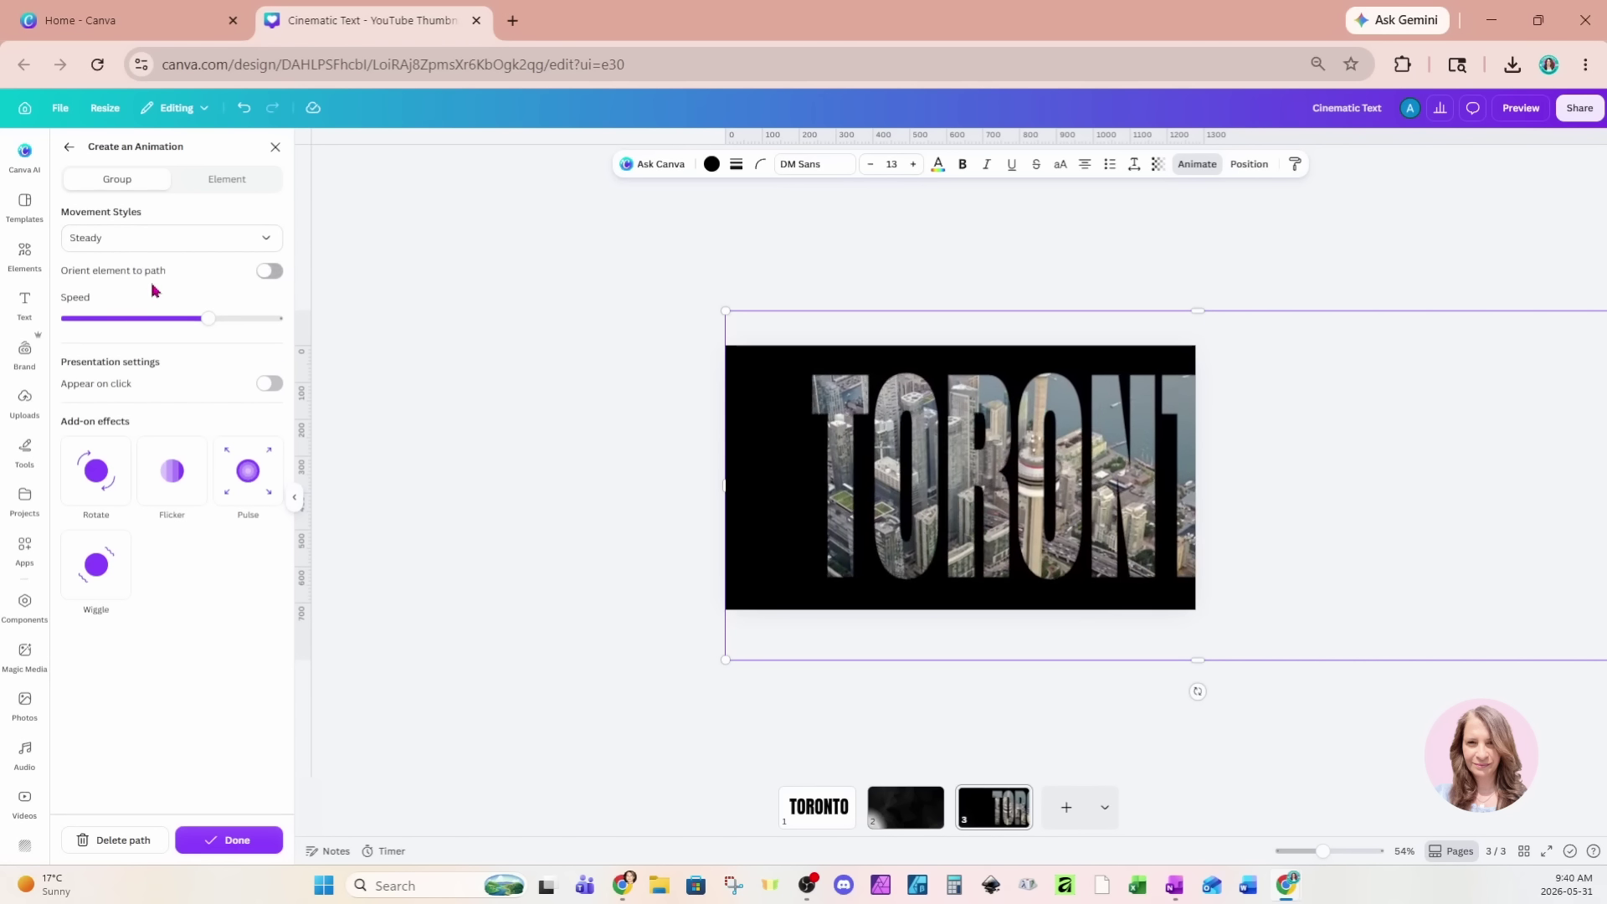
drag(84, 317, 296, 327)
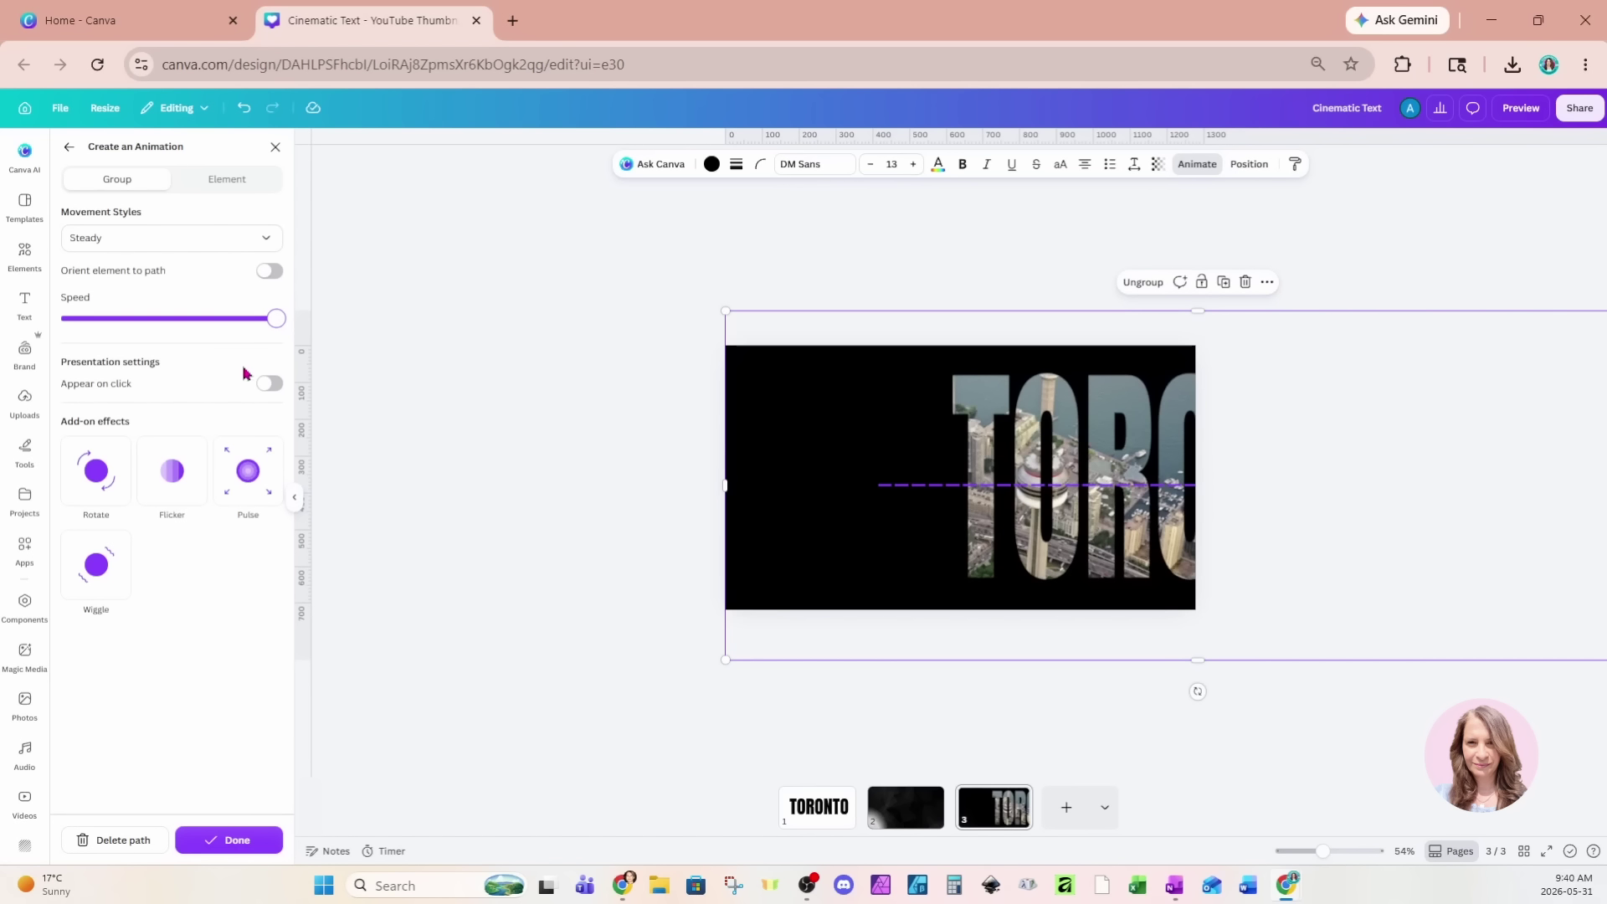
click(251, 325)
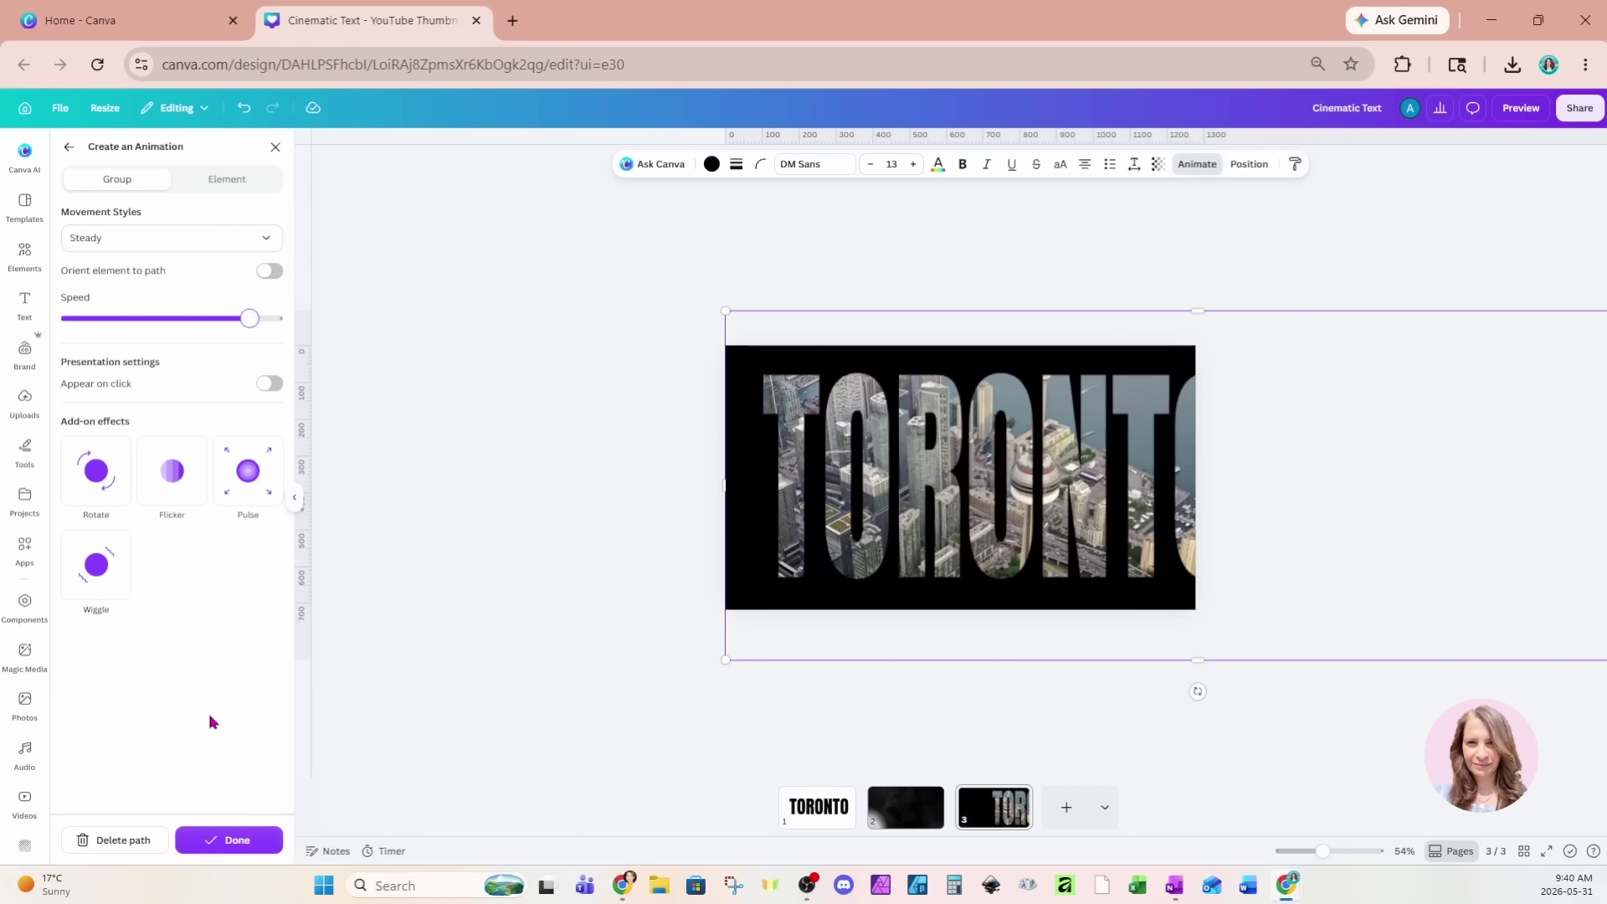
click(107, 322)
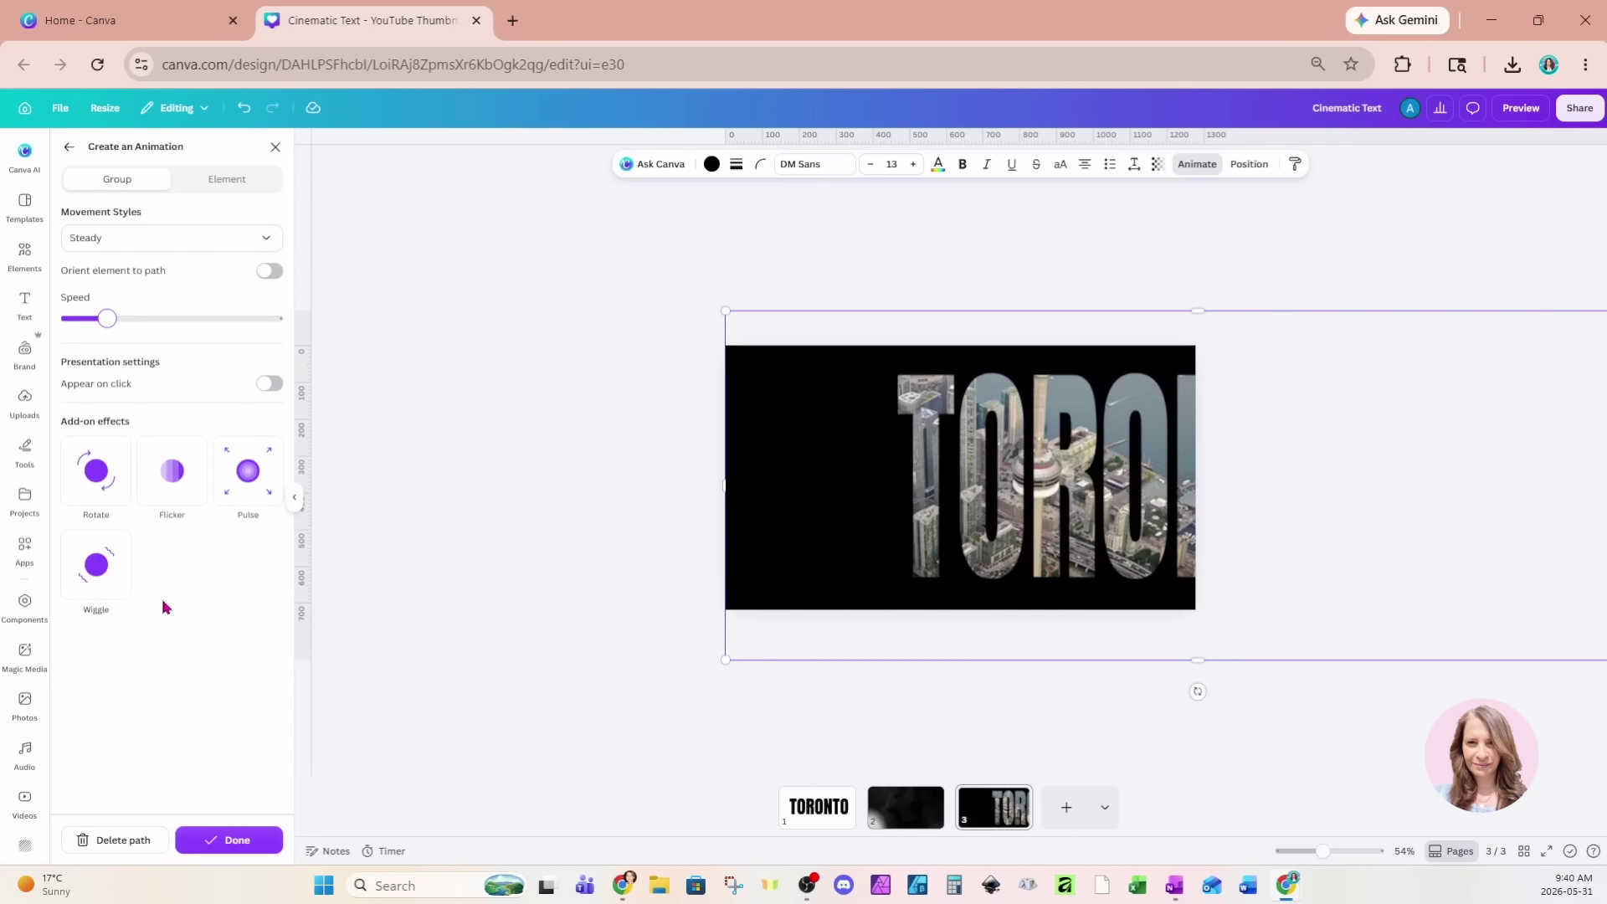
- Raise the TORONTO group's animation speed to slightly above the middle of the speed range and finish the custom animation
click(188, 326)
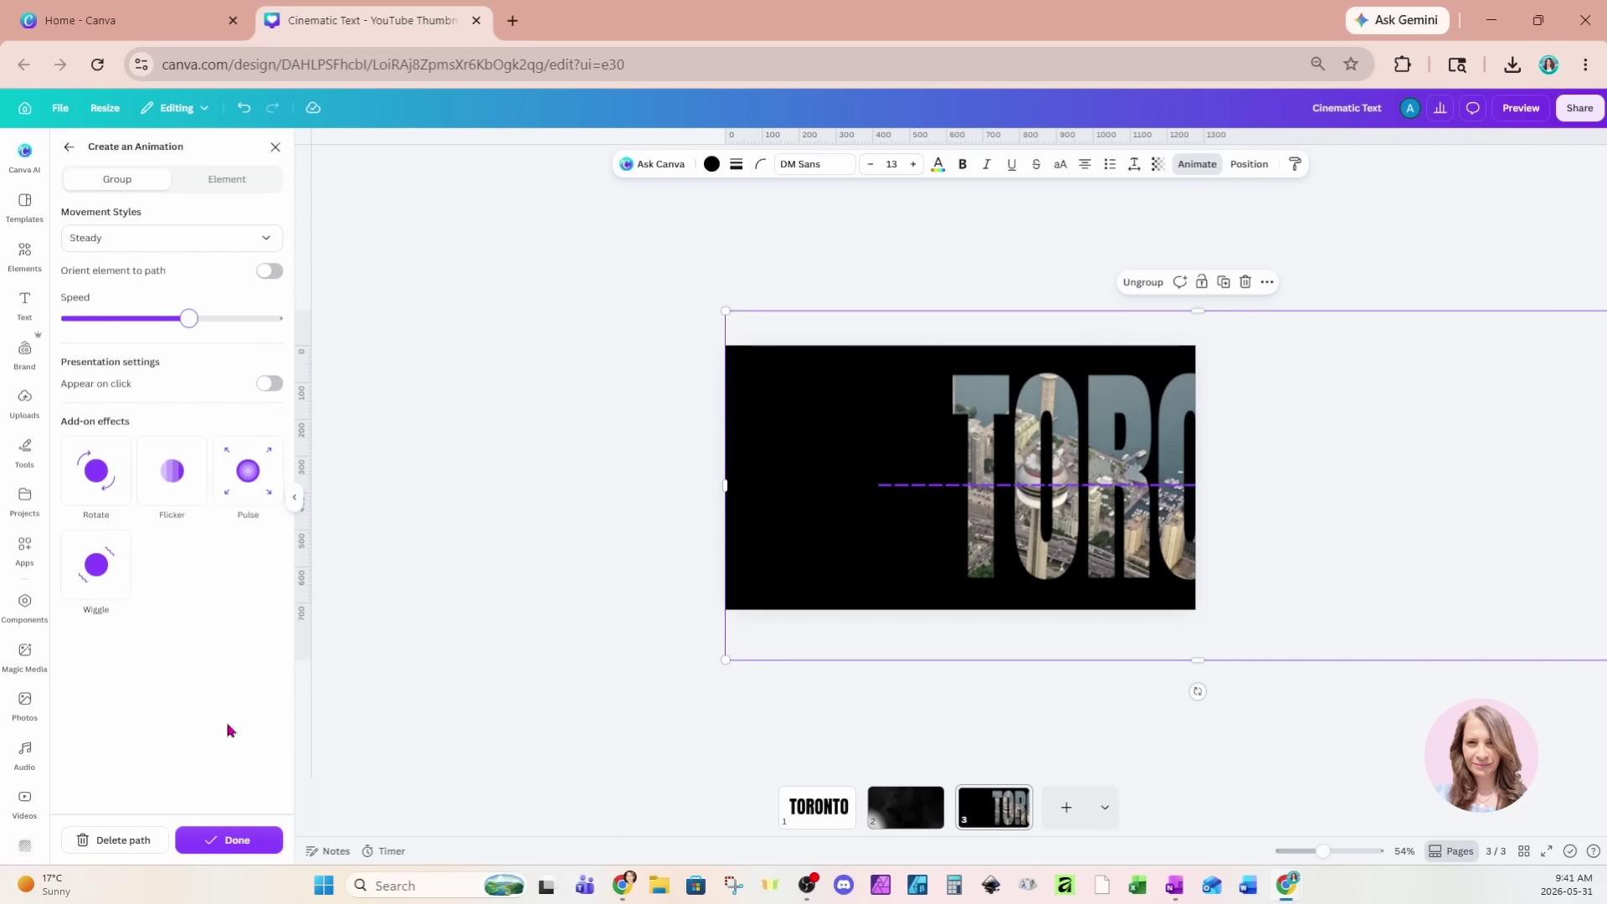
click(223, 840)
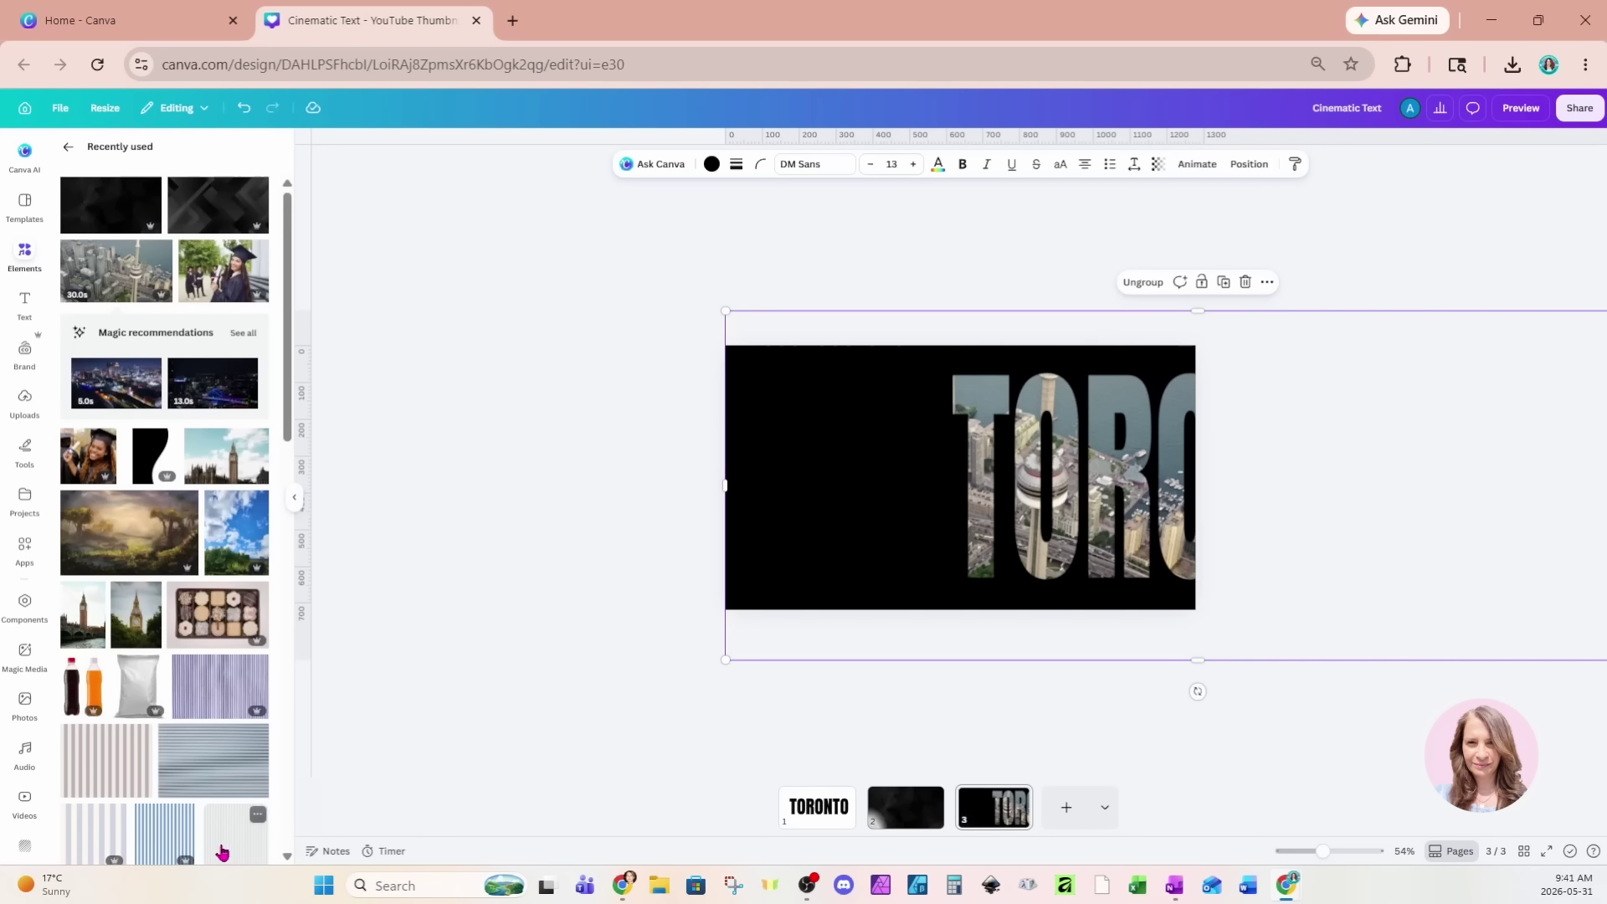
- Hide page 1 with the plain TORONTO text and page 2 with the black background
click(787, 808)
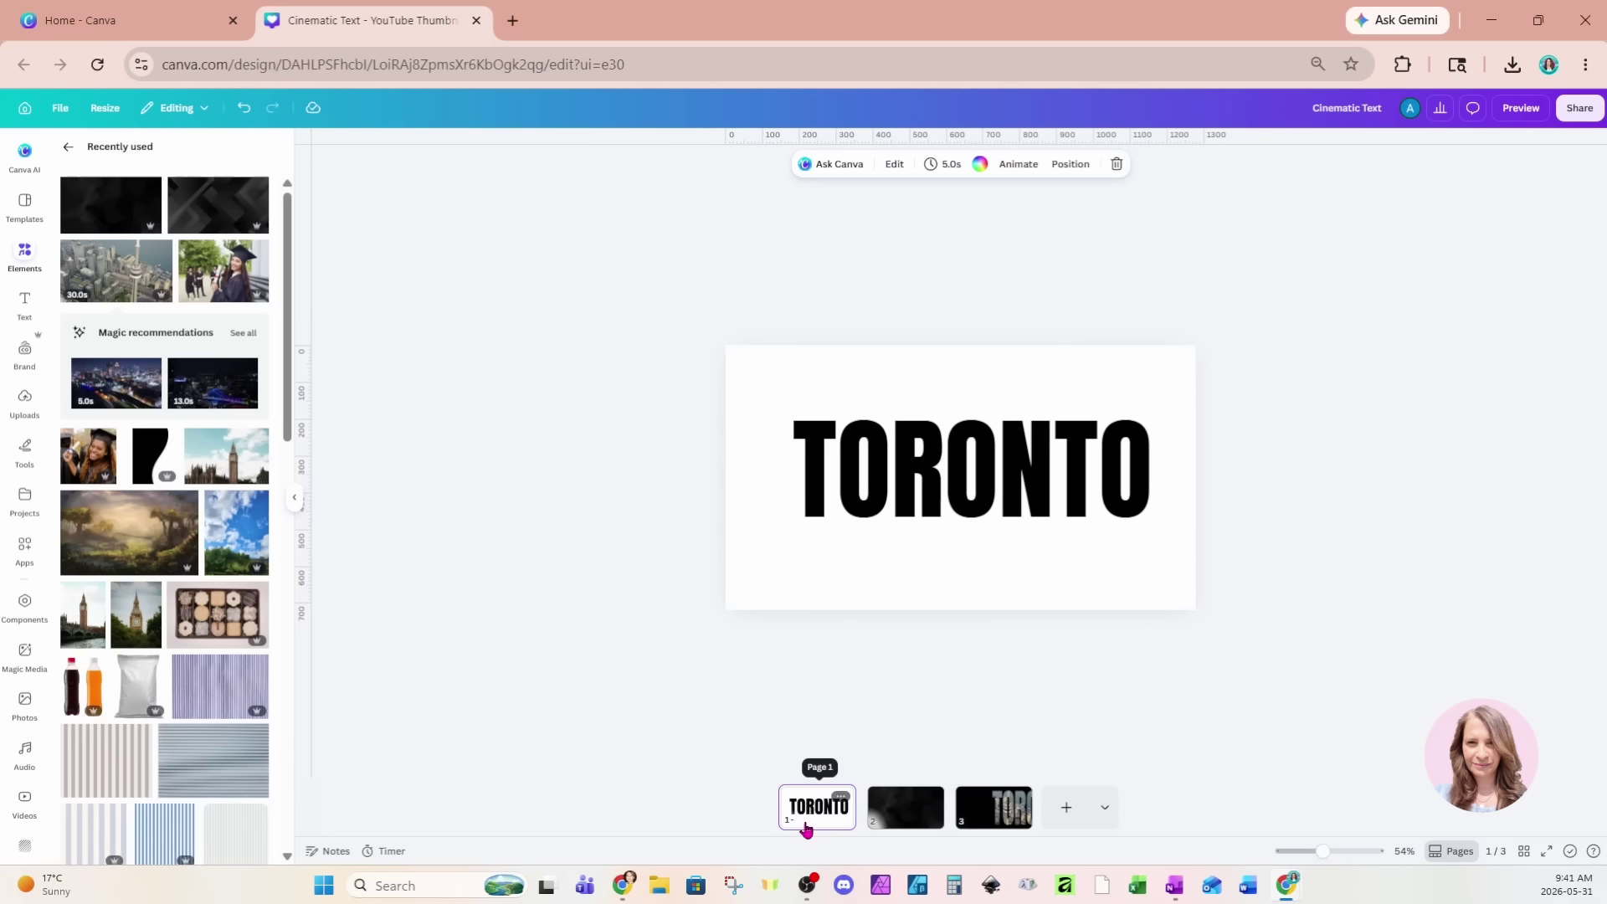
click(840, 798)
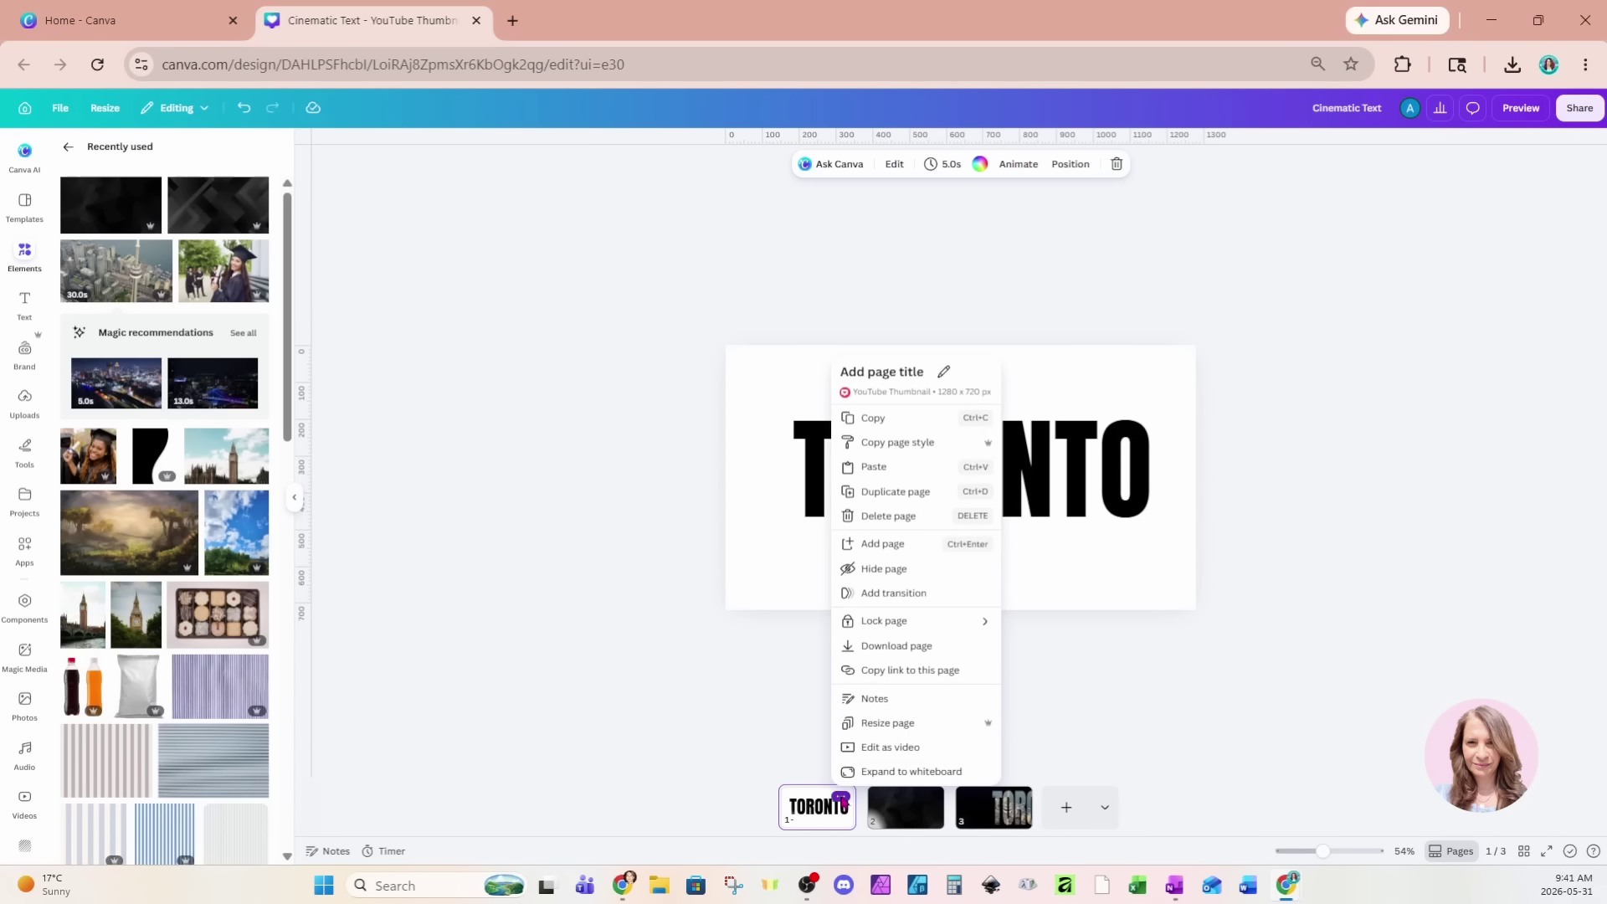
click(866, 567)
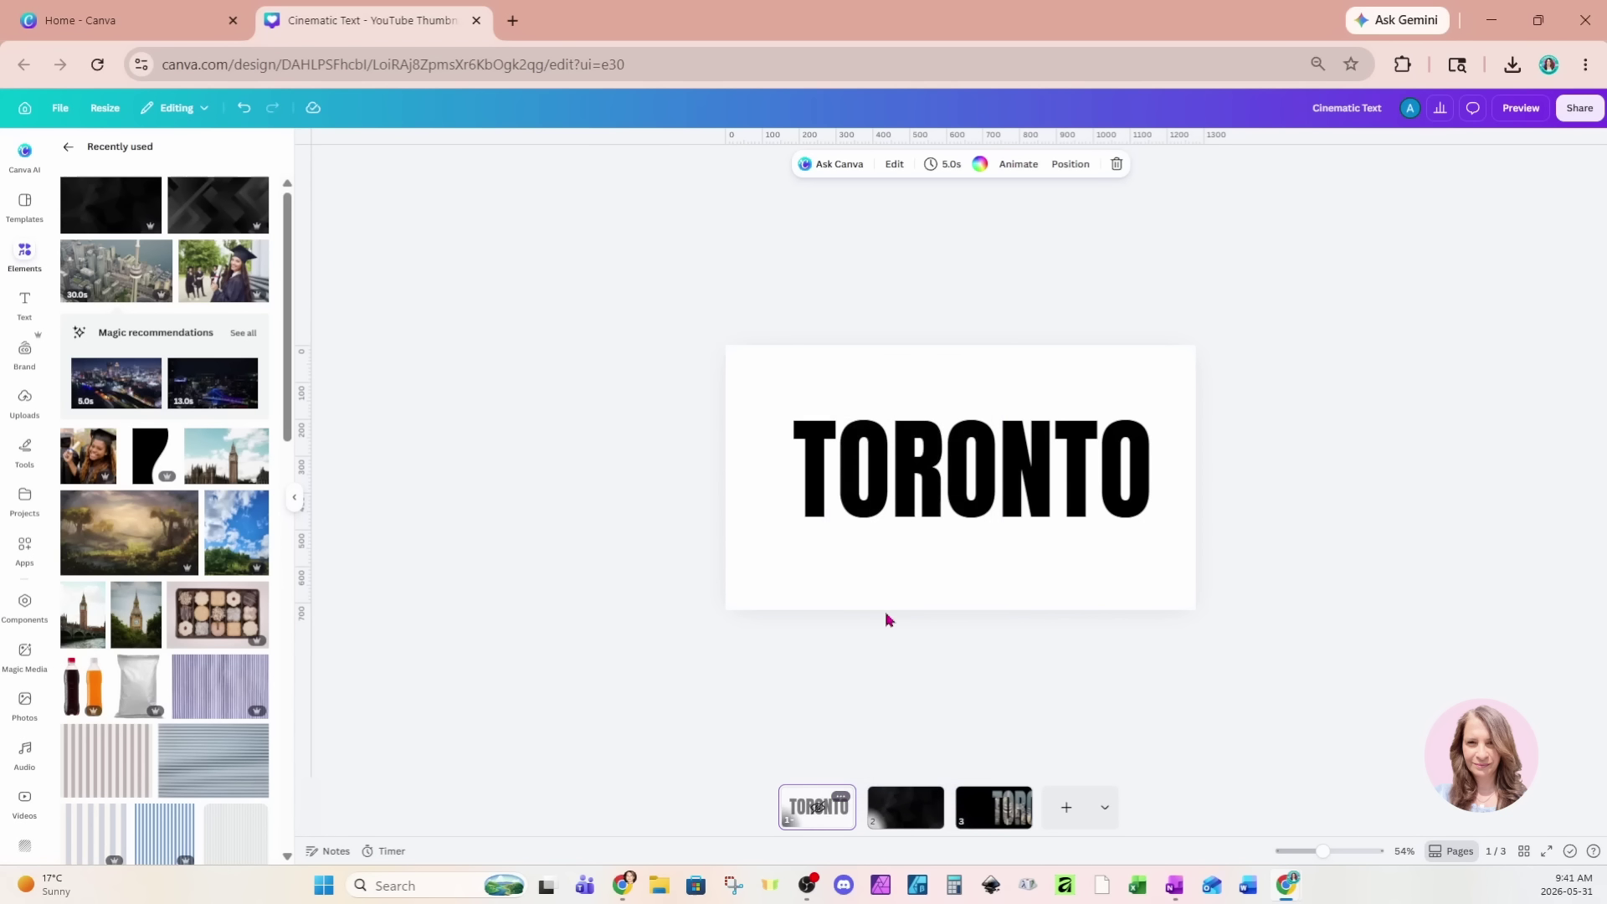
click(905, 804)
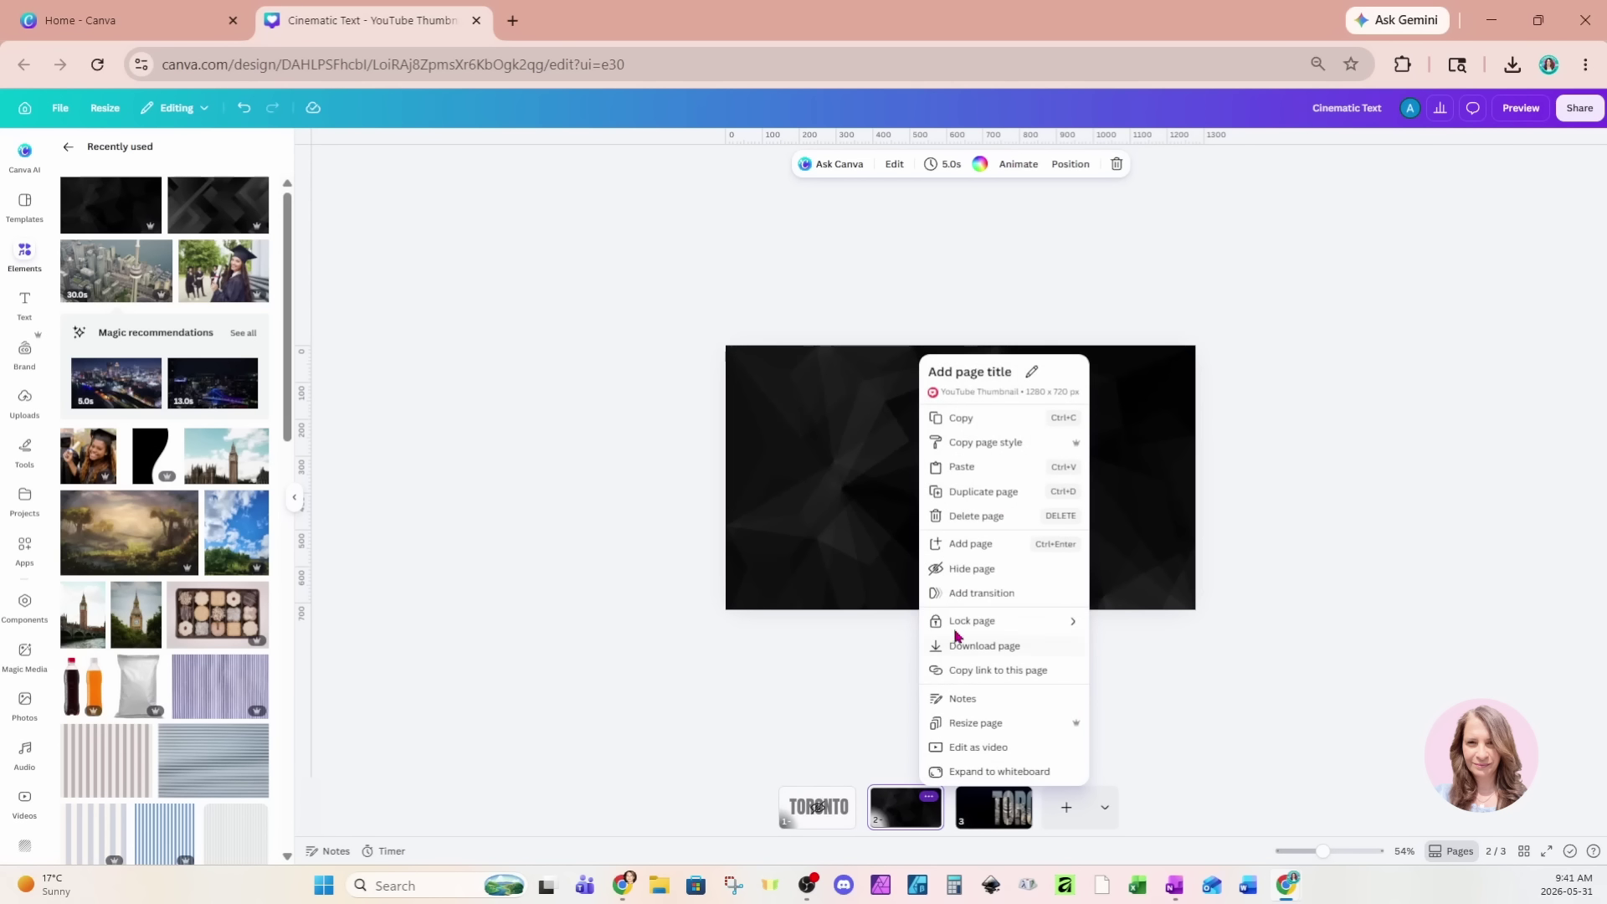
click(962, 568)
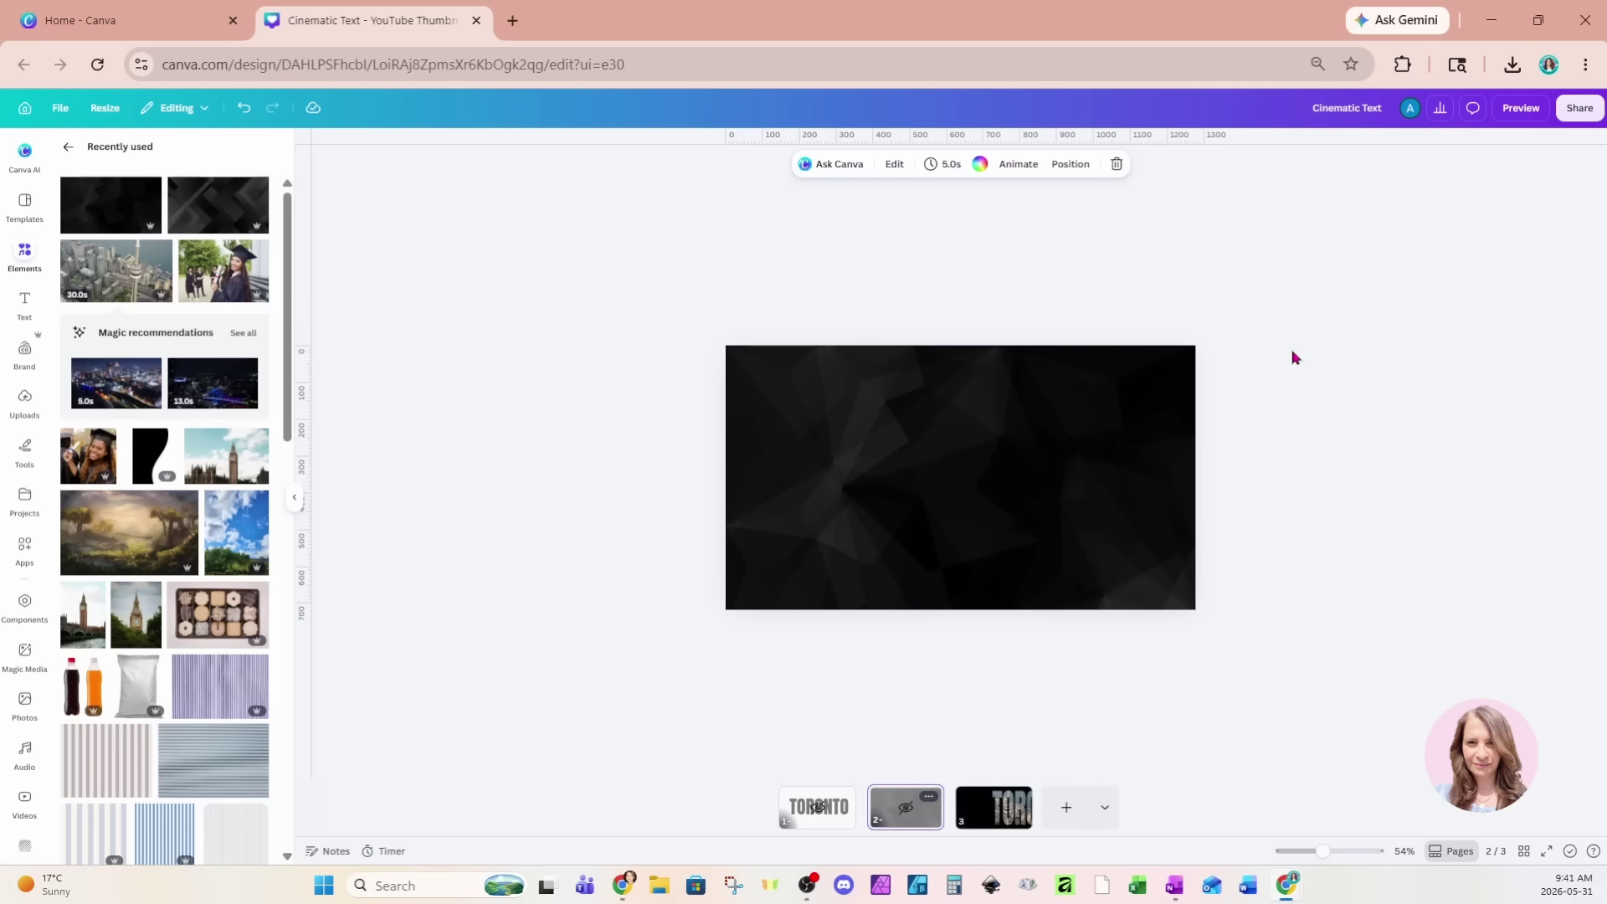
- Preview the design to watch the TORONTO cutout animate over the skyline video
click(1521, 109)
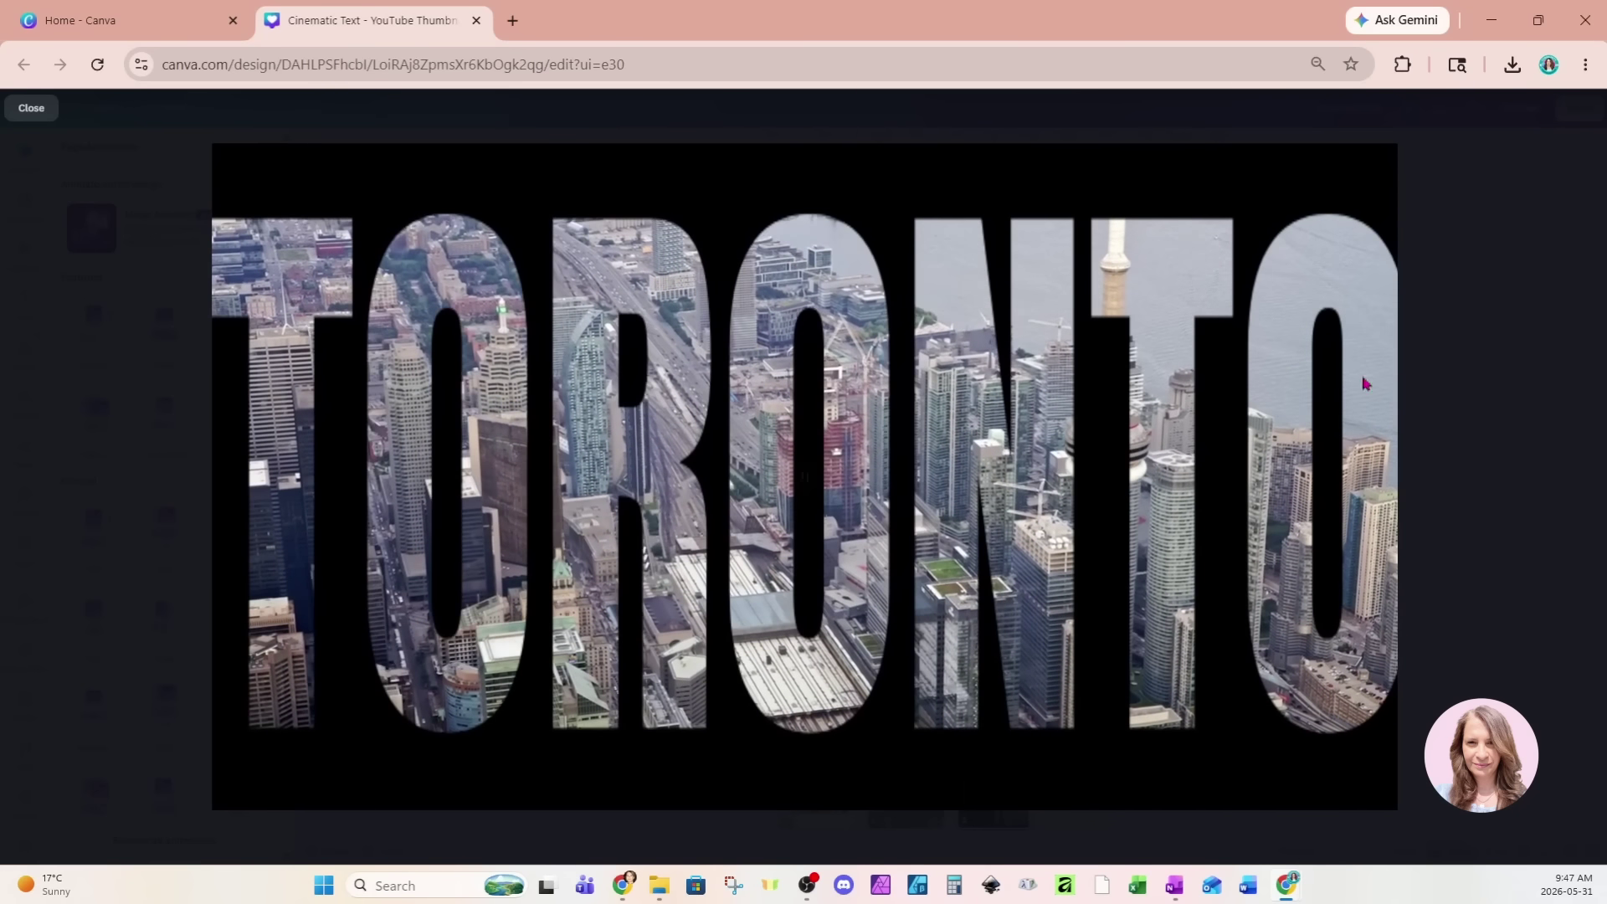
mouse_move(1245, 481)
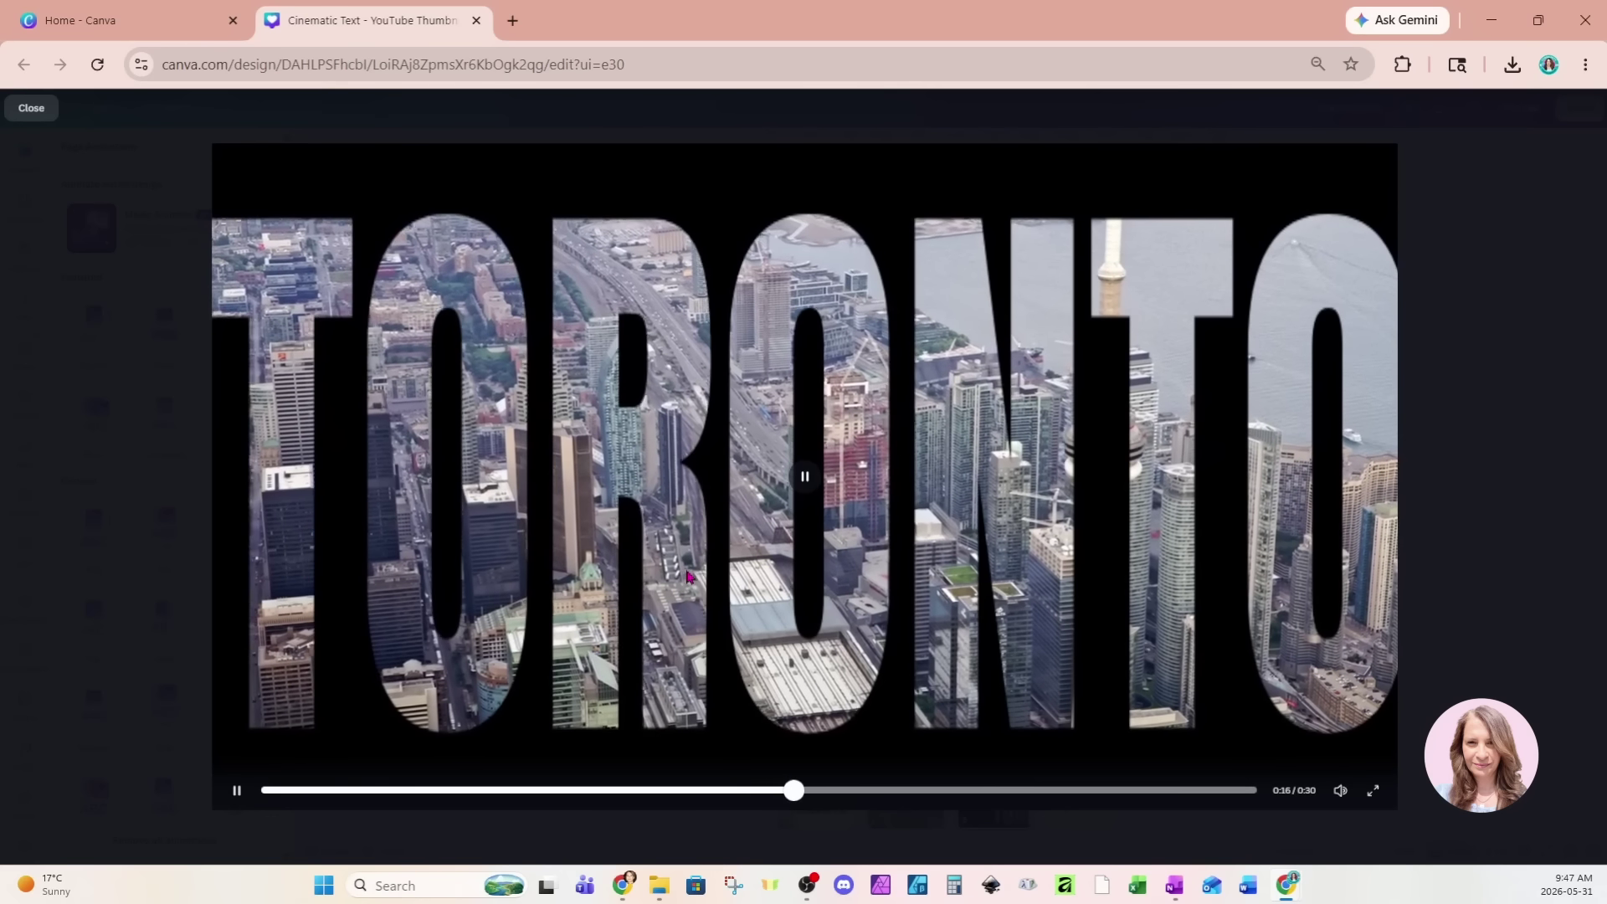